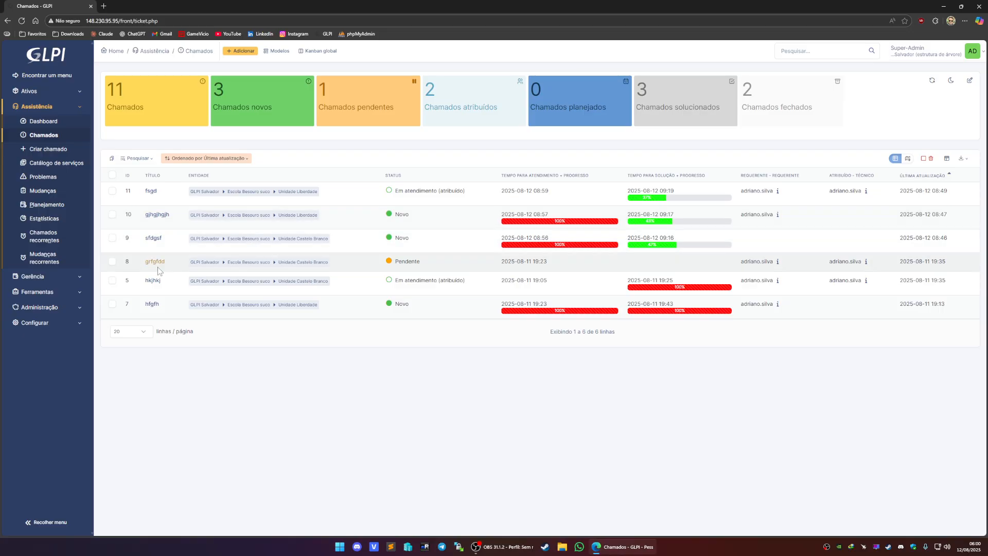
- Open the dropdown lists configuration page from the Configurar menu
{"action": "left_click", "coordinate": [67, 324]}
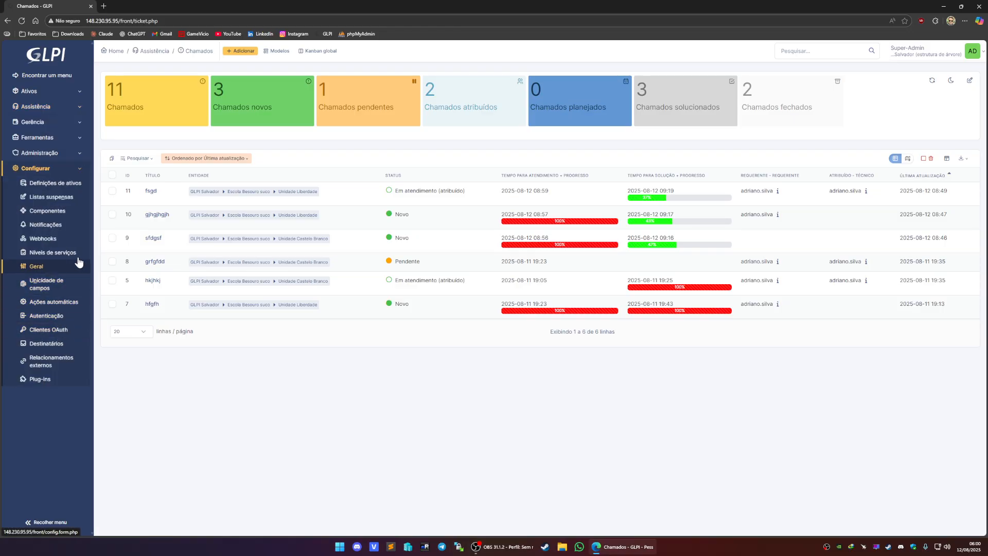
{"action": "left_click", "coordinate": [57, 197]}
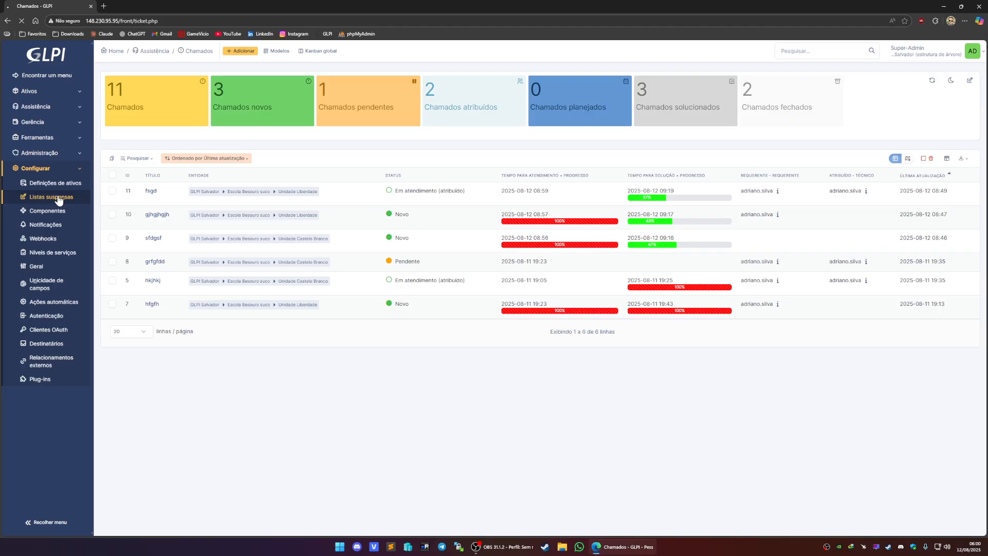
{"action": "left_click", "coordinate": [208, 106]}
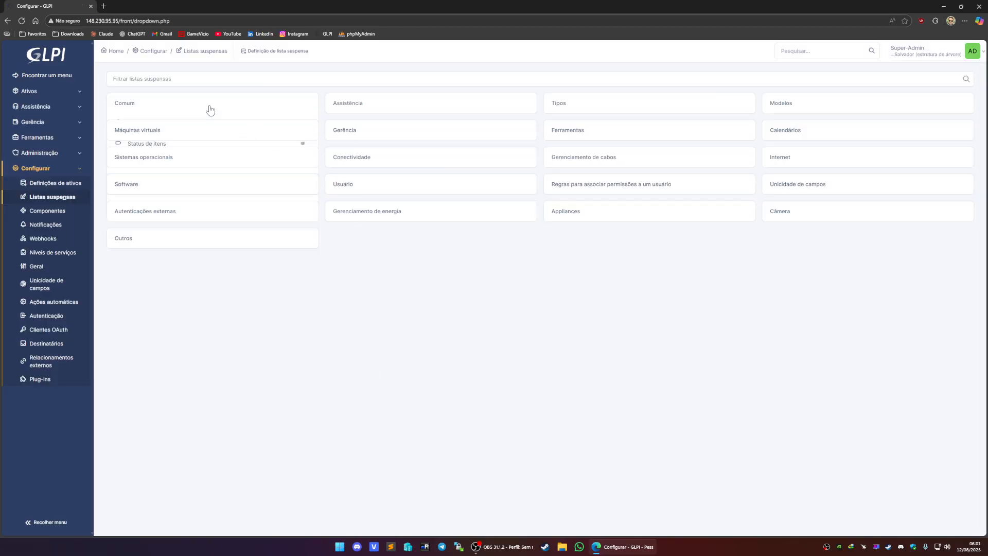
- Expand and collapse the first-column dropdown categories to examine their contents
{"action": "left_click", "coordinate": [169, 135]}
{"action": "left_click", "coordinate": [172, 139]}
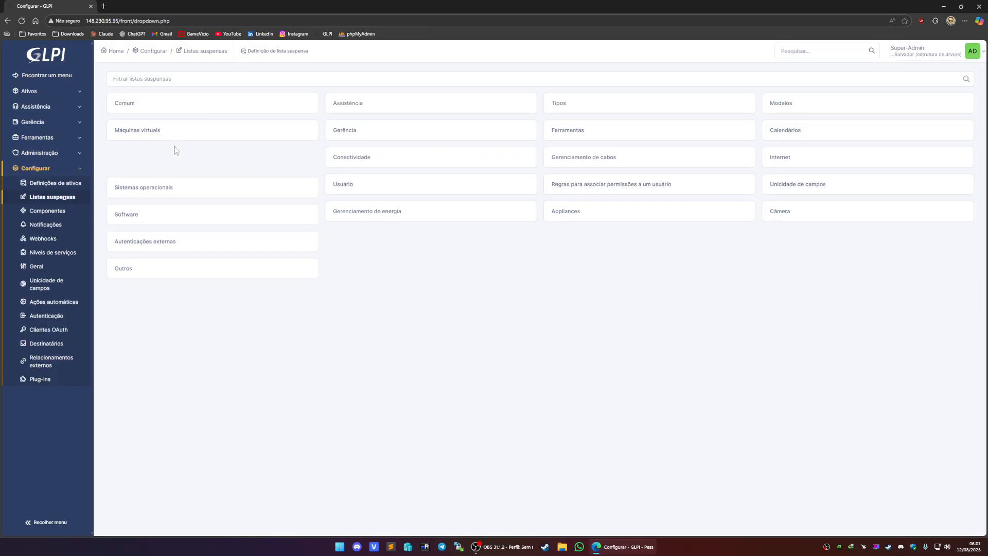
{"action": "left_click", "coordinate": [173, 161]}
{"action": "left_click", "coordinate": [193, 163]}
{"action": "left_click", "coordinate": [193, 184]}
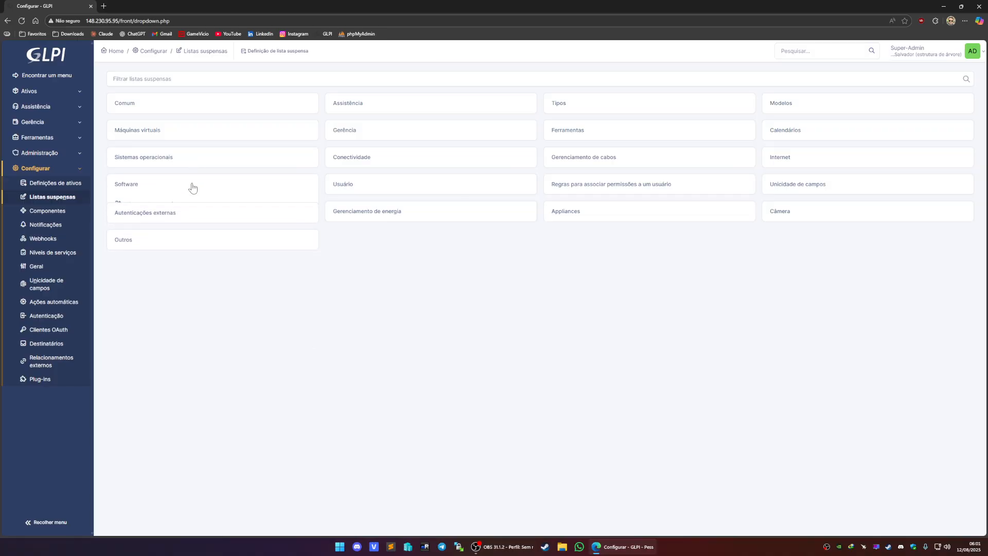
{"action": "left_click", "coordinate": [192, 188]}
{"action": "left_click", "coordinate": [167, 214]}
{"action": "left_click", "coordinate": [167, 214]}
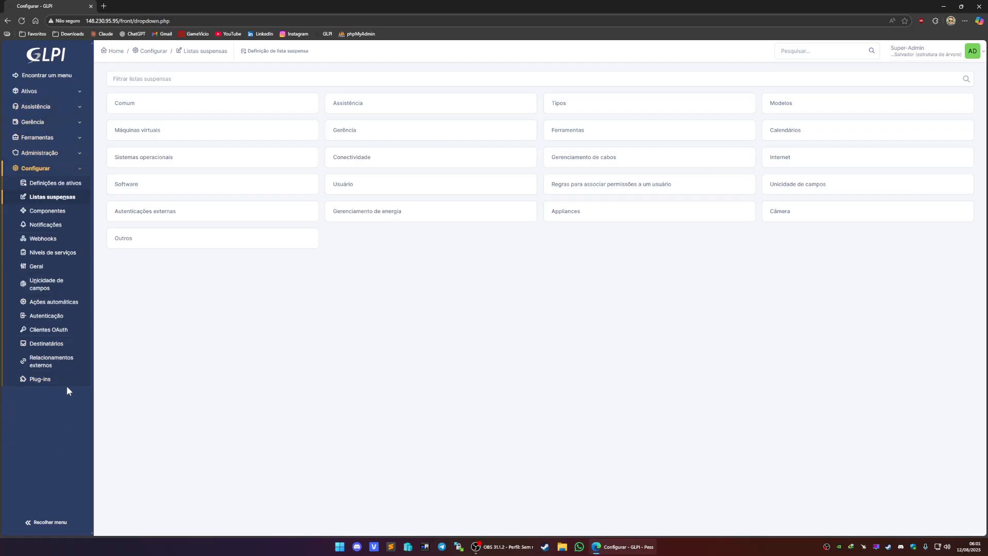
- Expand and collapse the Gerência and Ferramentas sections of the sidebar menu
{"action": "left_click", "coordinate": [51, 124]}
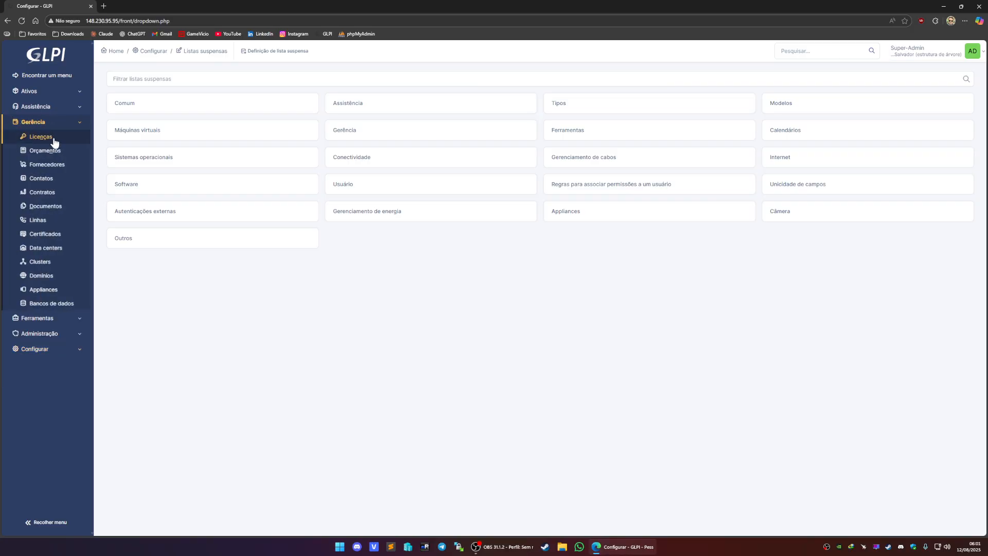
{"action": "left_click", "coordinate": [47, 125]}
{"action": "left_click", "coordinate": [24, 142]}
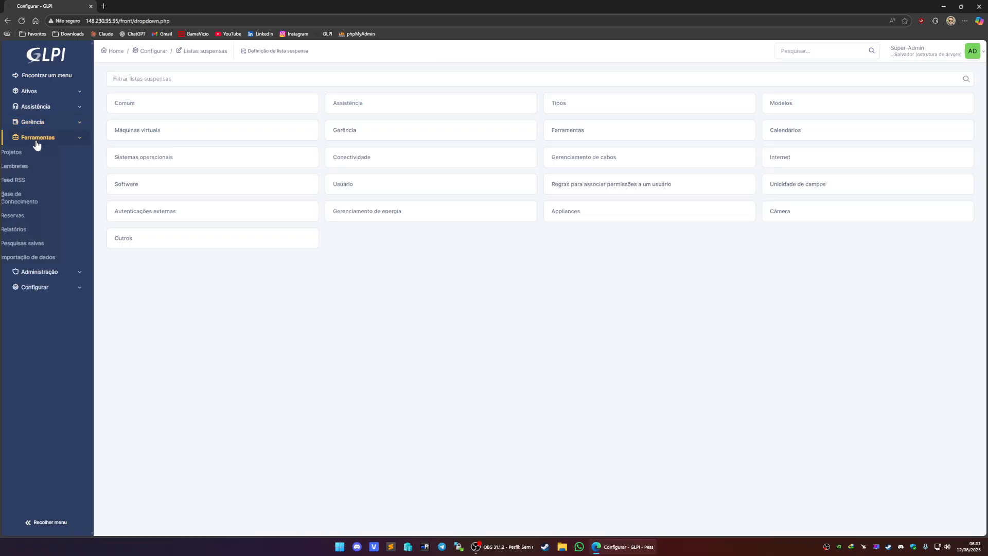
{"action": "left_click", "coordinate": [36, 143]}
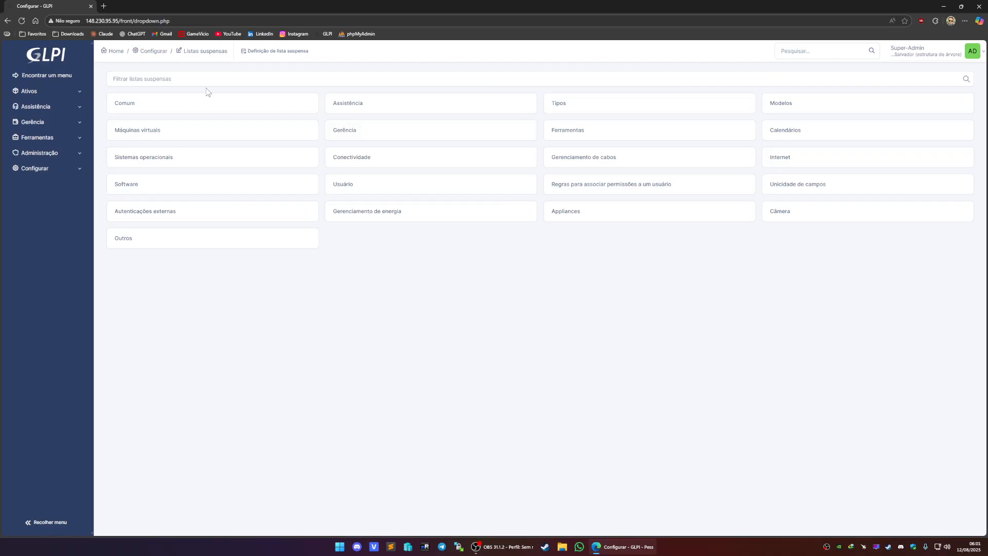
- Expand the first-column dropdown categories one by one, including Outros, to examine their lists
{"action": "left_click", "coordinate": [226, 106]}
{"action": "left_click", "coordinate": [194, 135]}
{"action": "left_click", "coordinate": [196, 163]}
{"action": "left_click", "coordinate": [216, 165]}
{"action": "left_click", "coordinate": [220, 188]}
{"action": "left_click", "coordinate": [237, 192]}
{"action": "left_click", "coordinate": [219, 213]}
{"action": "left_click", "coordinate": [215, 214]}
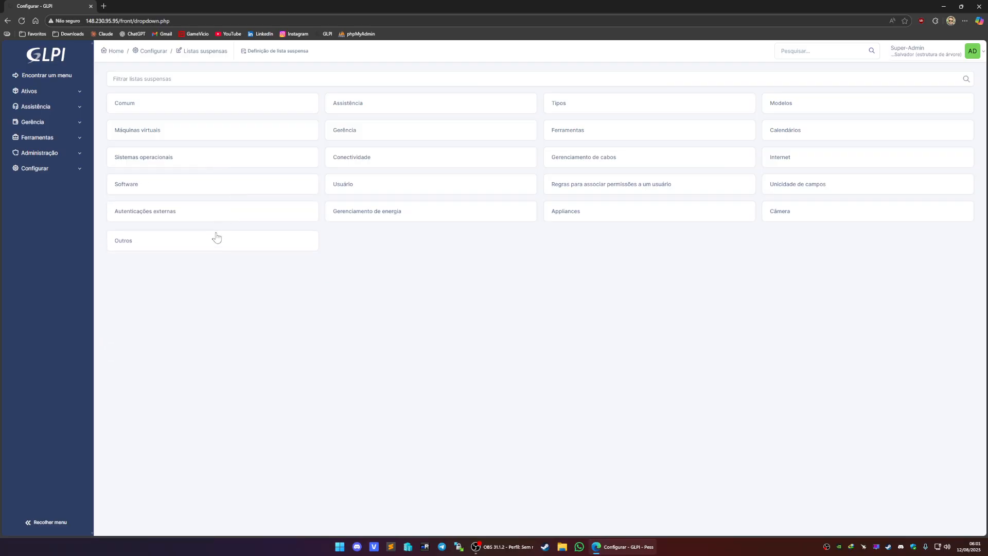
{"action": "left_click", "coordinate": [216, 235]}
{"action": "left_click", "coordinate": [419, 217]}
{"action": "left_click", "coordinate": [419, 216]}
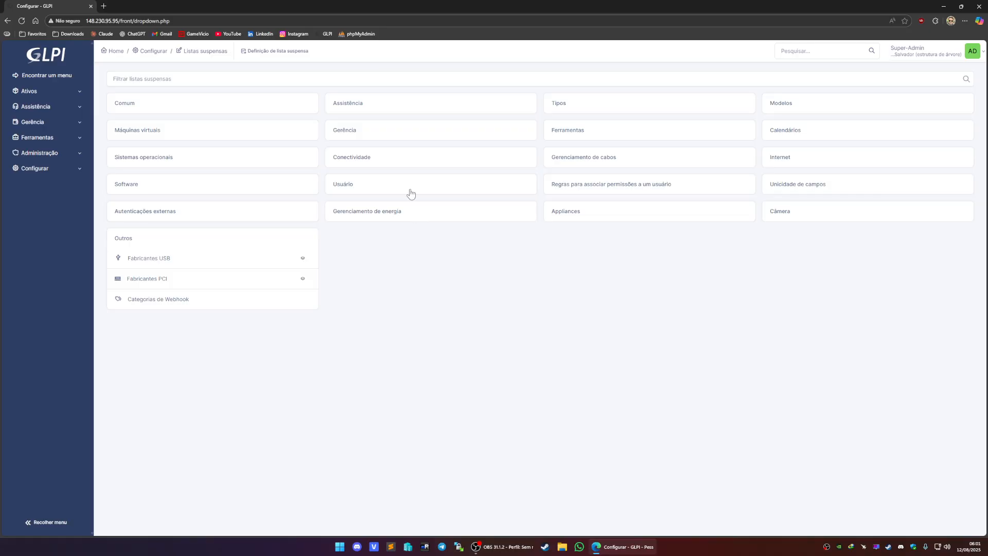
- Expand the Usuário, Conectividade, Gerência, Assistência and cable management categories to browse their lists
{"action": "left_click", "coordinate": [409, 186]}
{"action": "left_click", "coordinate": [404, 159]}
{"action": "left_click", "coordinate": [400, 135]}
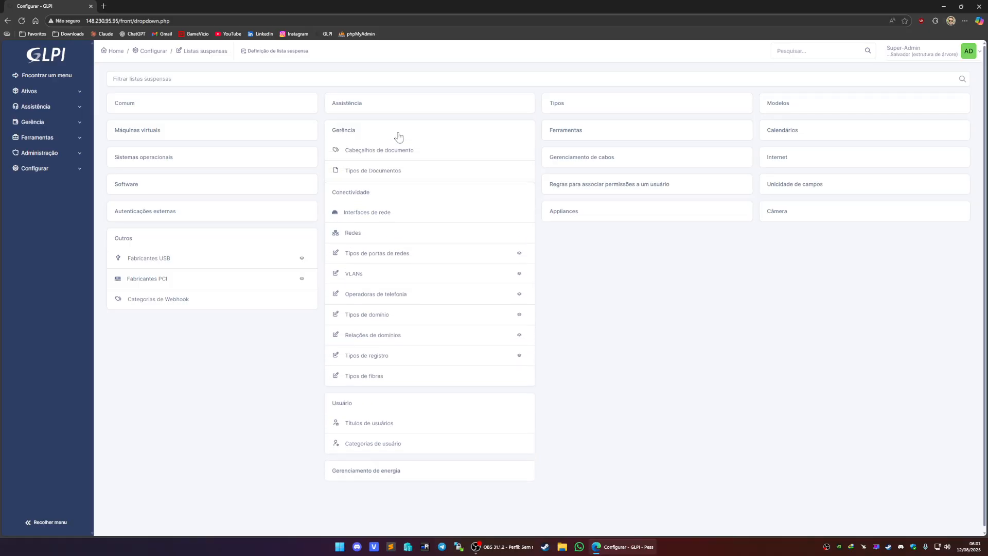
{"action": "left_click", "coordinate": [417, 107]}
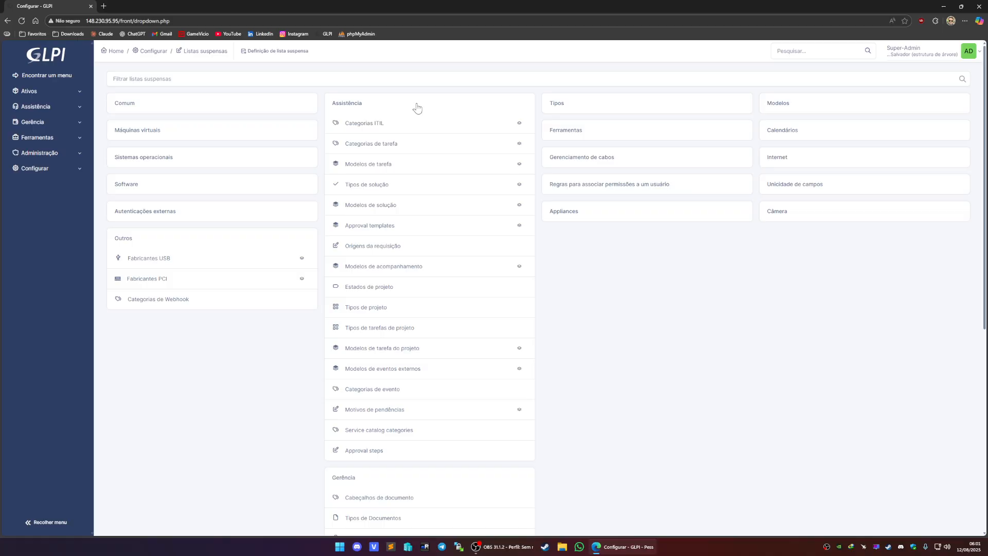
{"action": "left_click", "coordinate": [575, 110]}
{"action": "left_click", "coordinate": [620, 114]}
{"action": "left_click", "coordinate": [605, 134]}
{"action": "left_click", "coordinate": [604, 135]}
{"action": "left_click", "coordinate": [602, 158]}
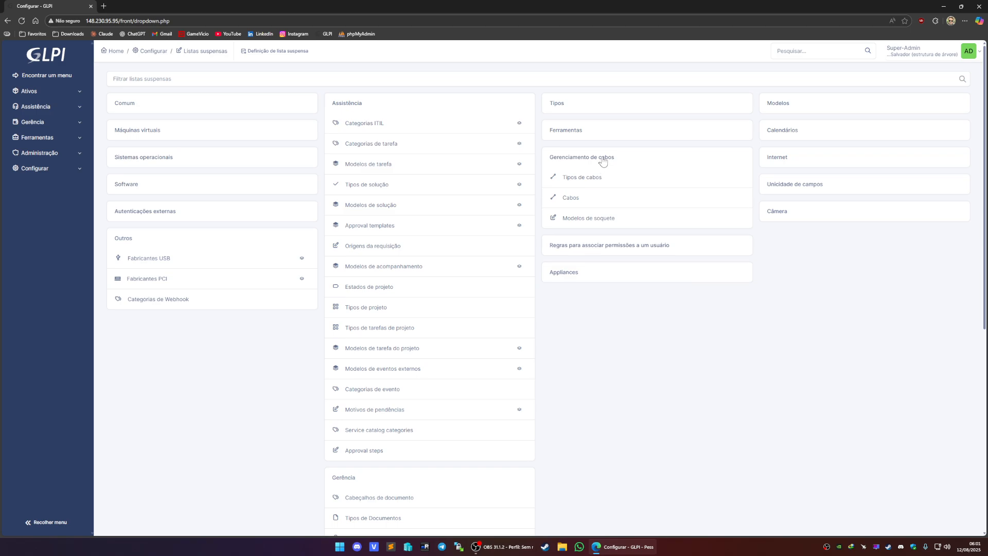
- Expand the Modelos category and scroll through its list of model types
{"action": "left_click", "coordinate": [813, 111]}
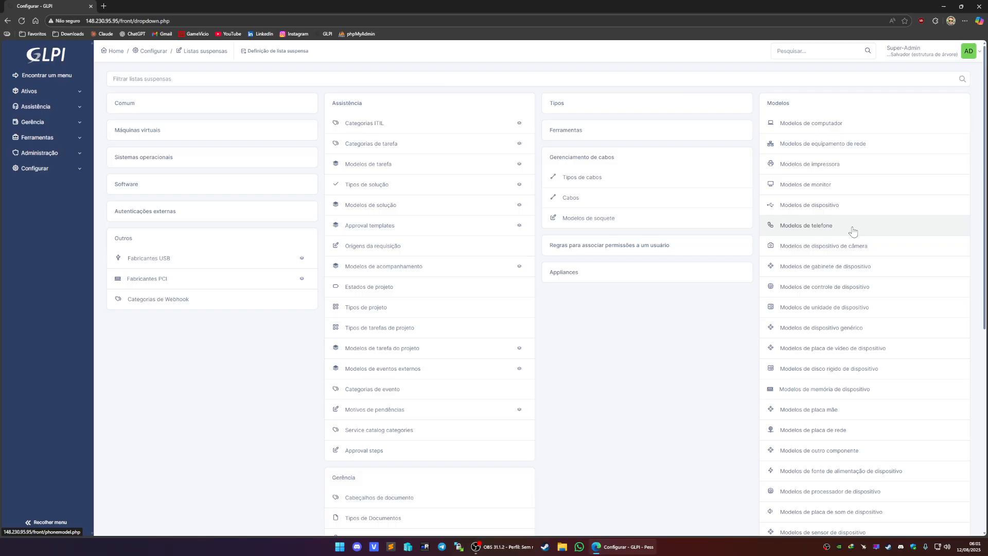
{"action": "scroll", "coordinate": [834, 221], "scroll_direction": "down", "scroll_amount": 3}
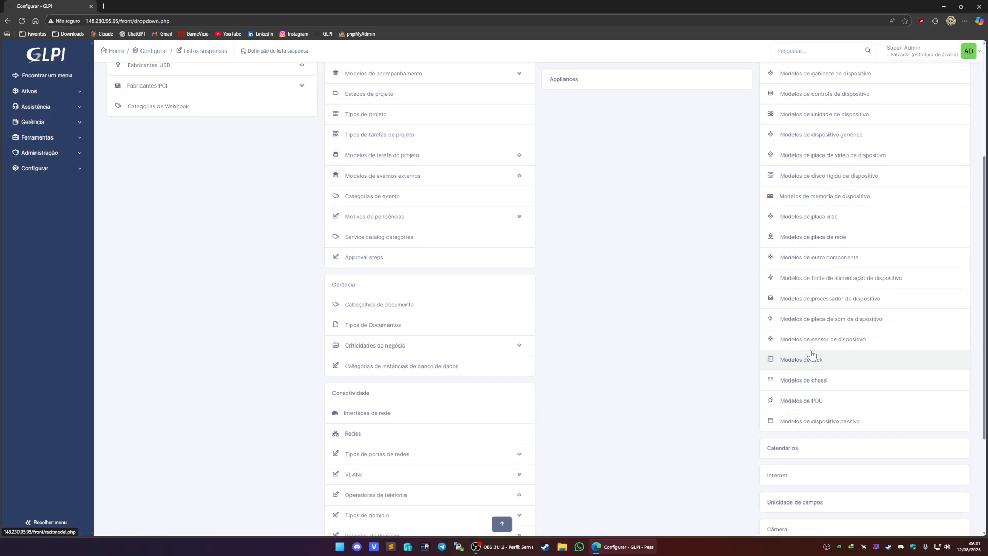
{"action": "scroll", "coordinate": [818, 294], "scroll_direction": "up", "scroll_amount": 3}
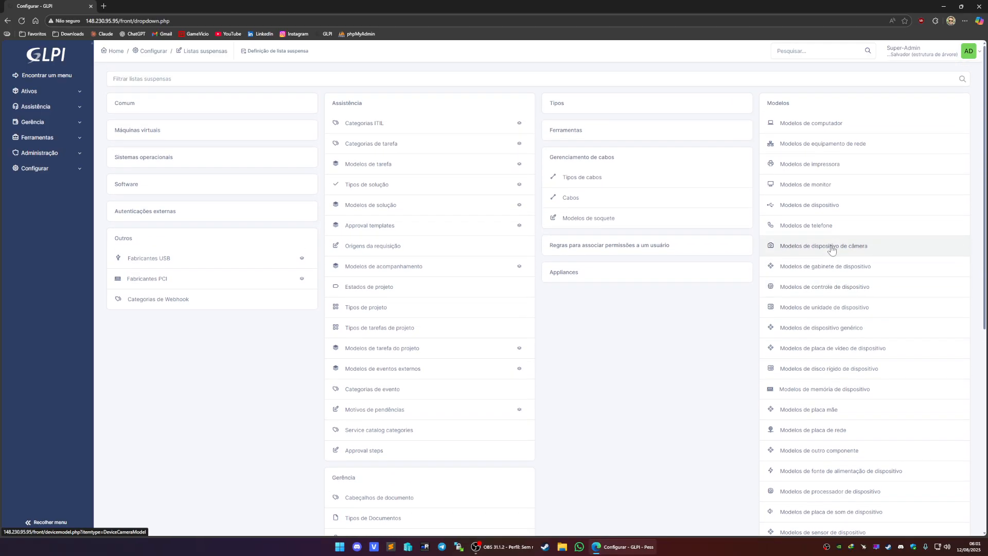
- Filter the dropdown lists by the term modelo and scroll through the matching lists
{"action": "left_click", "coordinate": [187, 79]}
{"action": "type", "text": "modelo de chamado"}
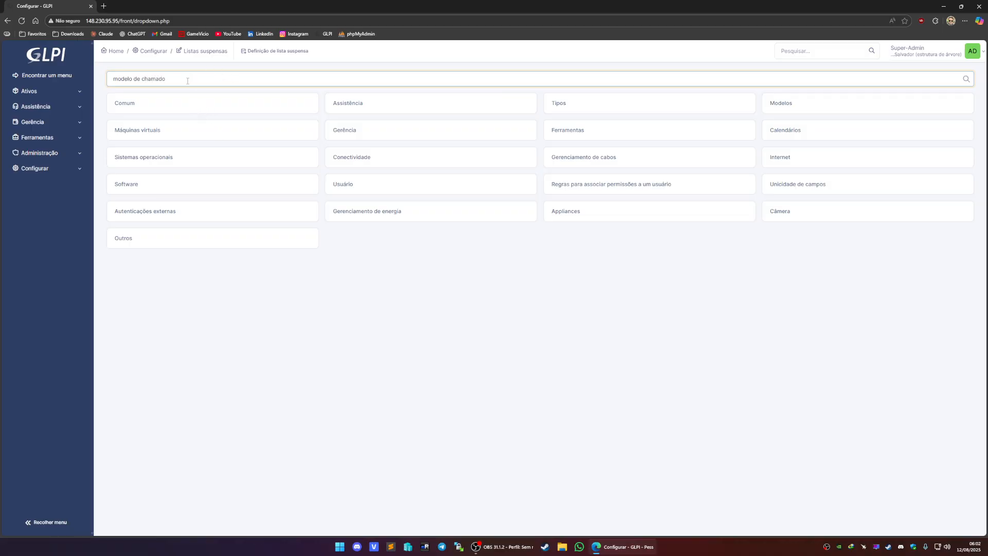
{"action": "key", "text": "ctrl+BackSpace"}
{"action": "key", "text": "ctrl+BackSpace"}
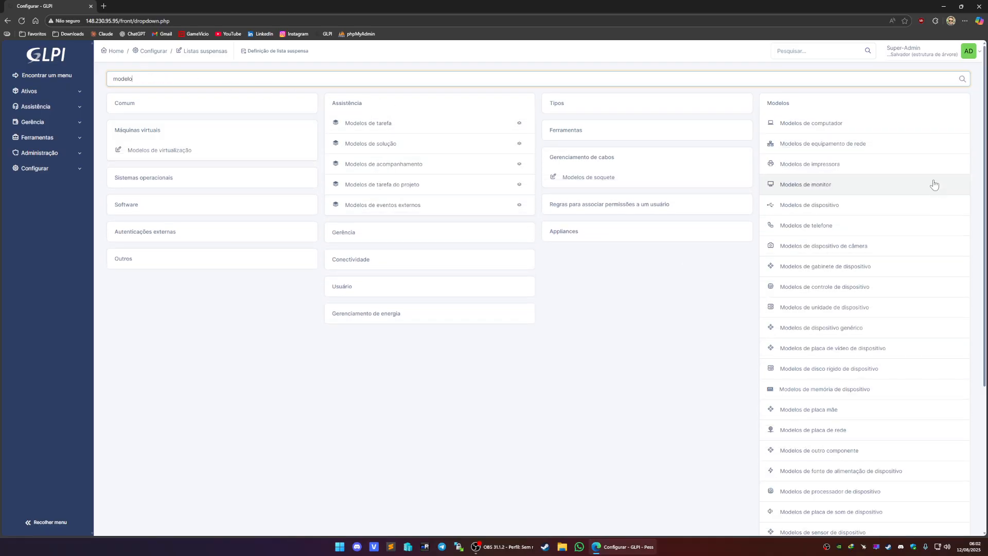
{"action": "scroll", "coordinate": [887, 236], "scroll_direction": "down", "scroll_amount": 3}
{"action": "scroll", "coordinate": [614, 322], "scroll_direction": "up", "scroll_amount": 3}
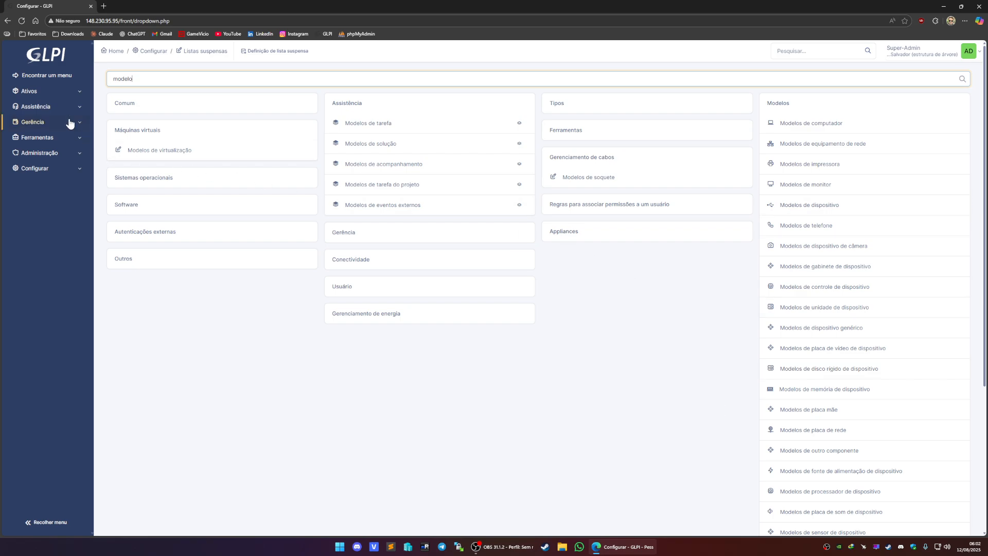
- Open the tickets list under Assistência
{"action": "left_click", "coordinate": [37, 106]}
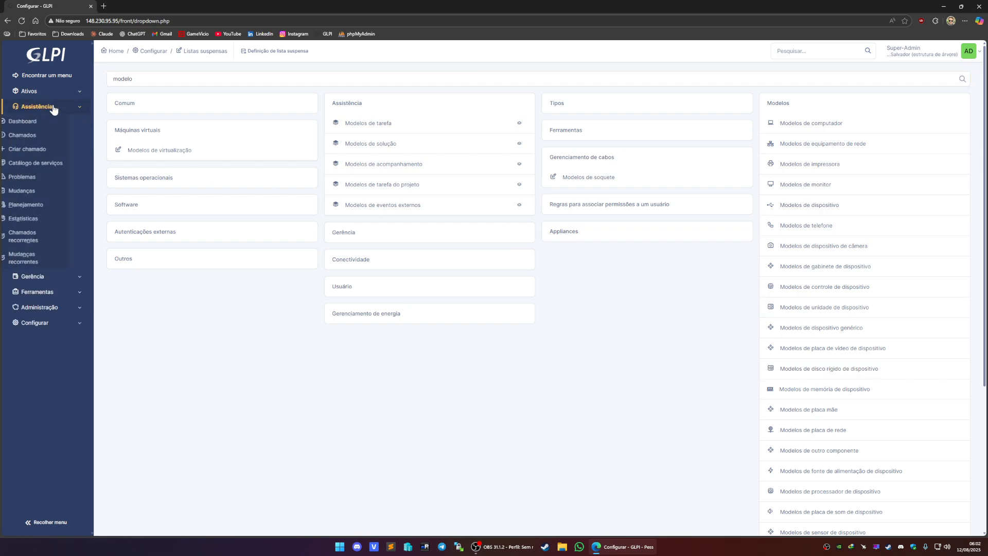
{"action": "left_click", "coordinate": [47, 137]}
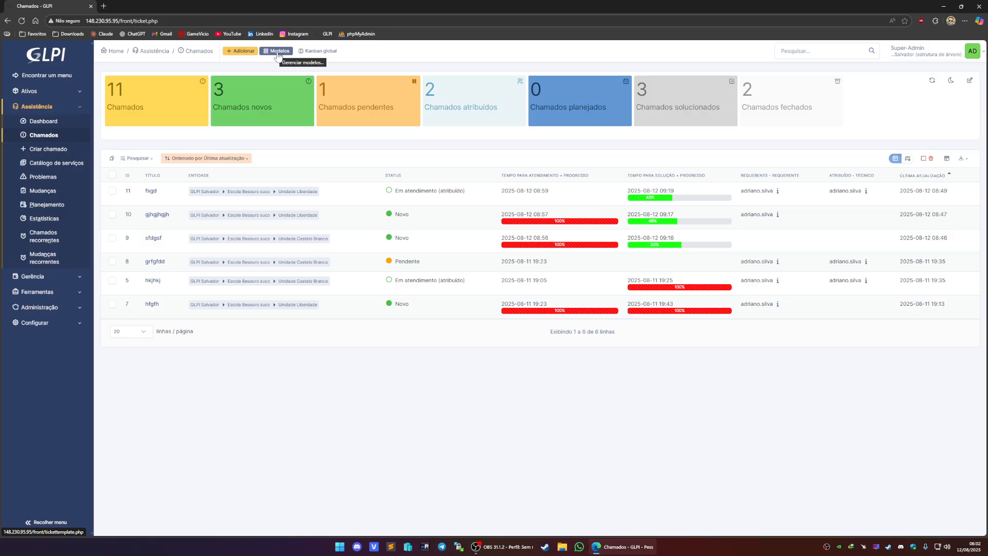
- Search the menu finder for modelo de chamado
{"action": "left_click", "coordinate": [55, 77]}
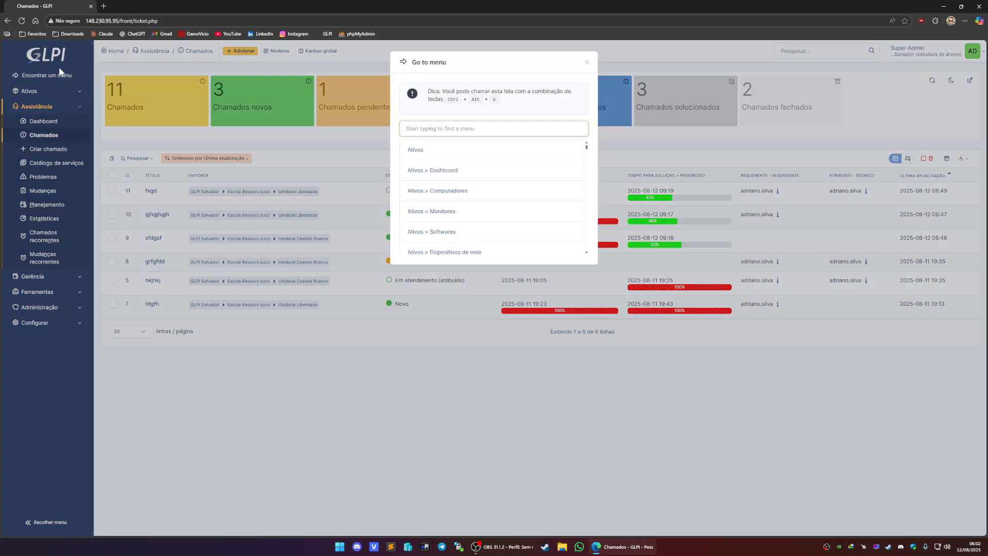
{"action": "type", "text": "mod"}
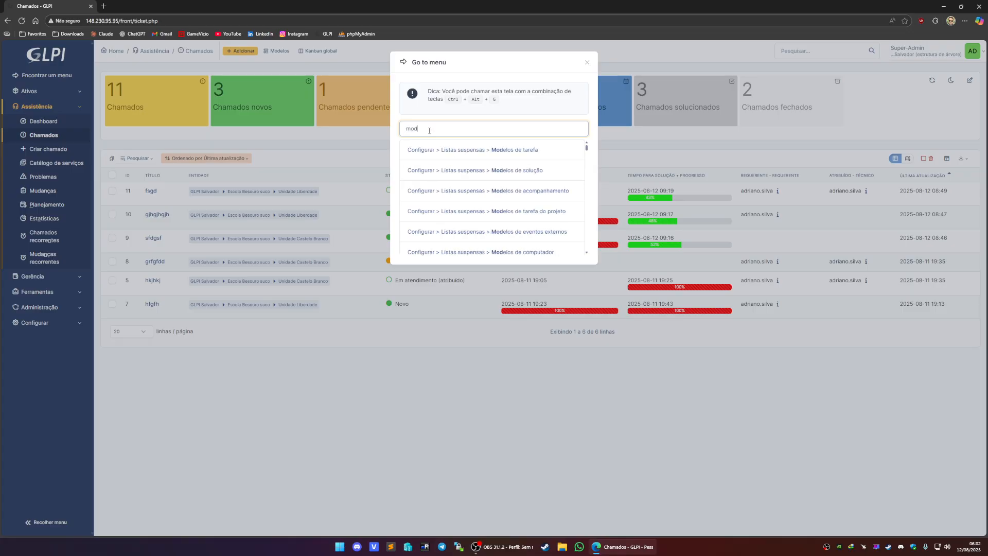
{"action": "type", "text": "elo de chamado"}
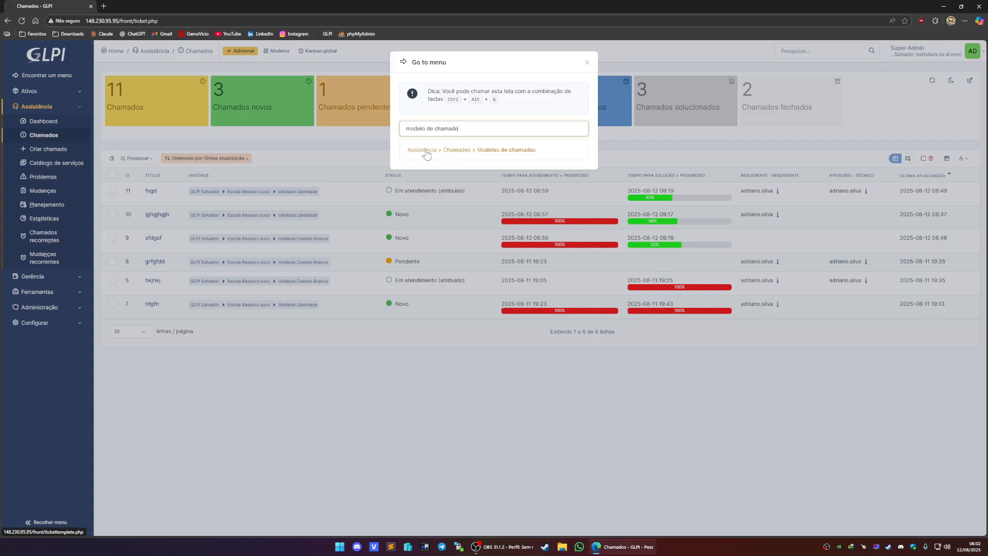
{"action": "left_click", "coordinate": [433, 400]}
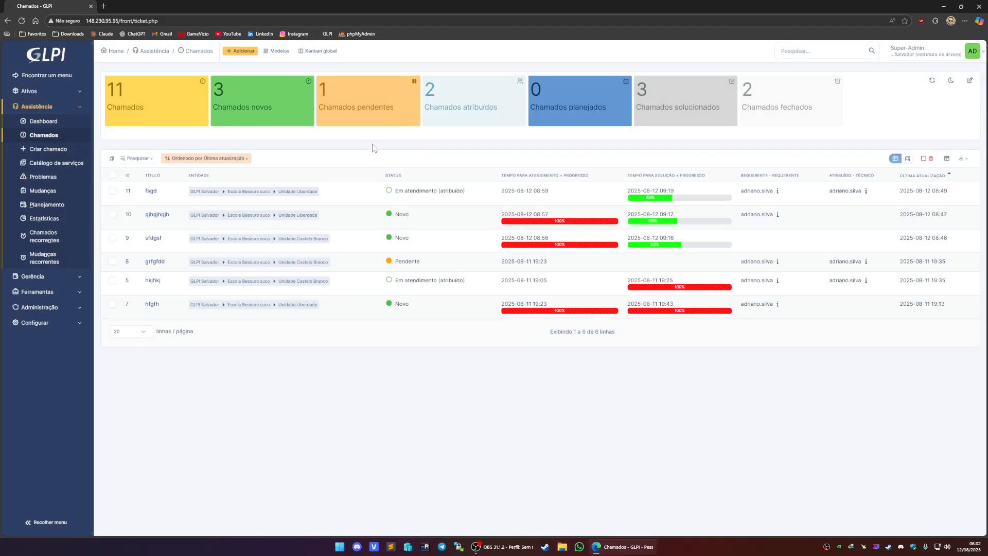
- Open the ticket templates list and the Default template
{"action": "left_click", "coordinate": [278, 51]}
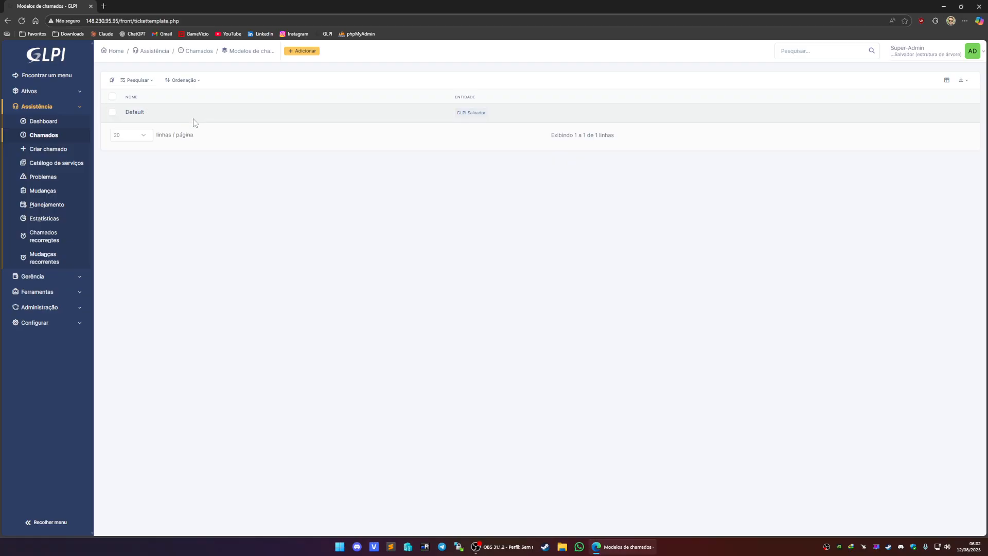
{"action": "left_click", "coordinate": [135, 115]}
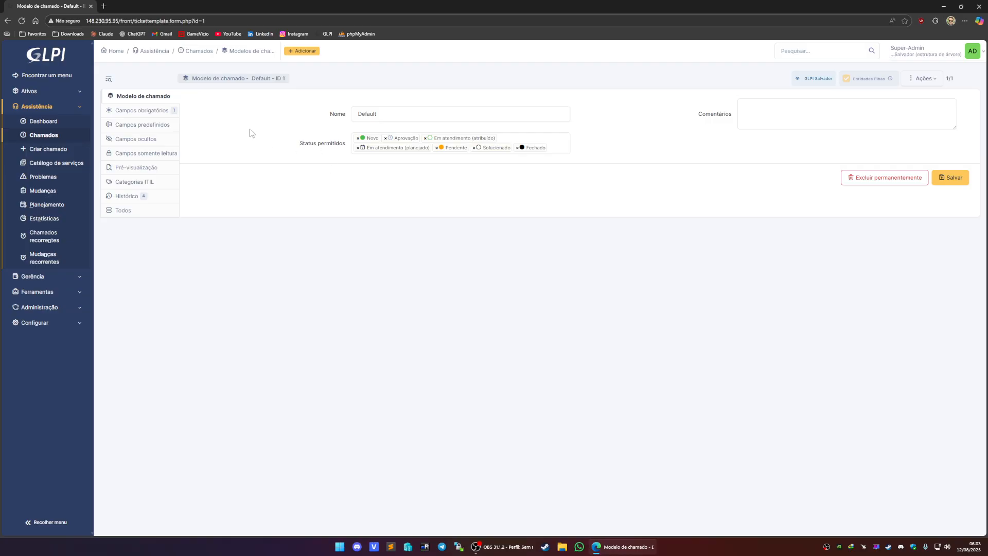
- Open the ticket creation form in a new tab, review it, and return to the template tab
{"action": "middle_click", "coordinate": [67, 150]}
{"action": "left_click", "coordinate": [136, 7]}
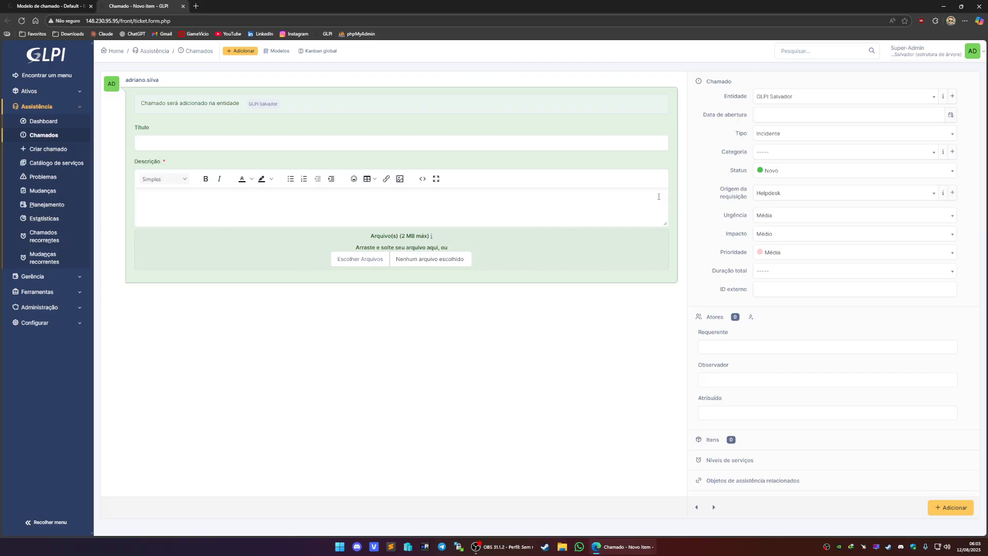
{"action": "key", "text": "super"}
{"action": "left_click", "coordinate": [253, 323]}
{"action": "left_click", "coordinate": [82, 5]}
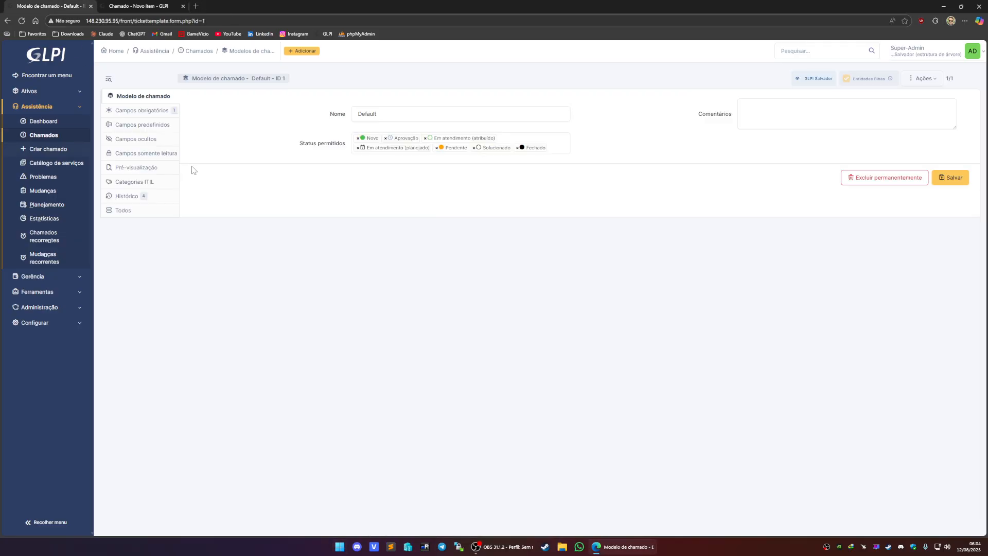
- Open the template's hidden fields section and browse the list of available fields
{"action": "left_click", "coordinate": [143, 145]}
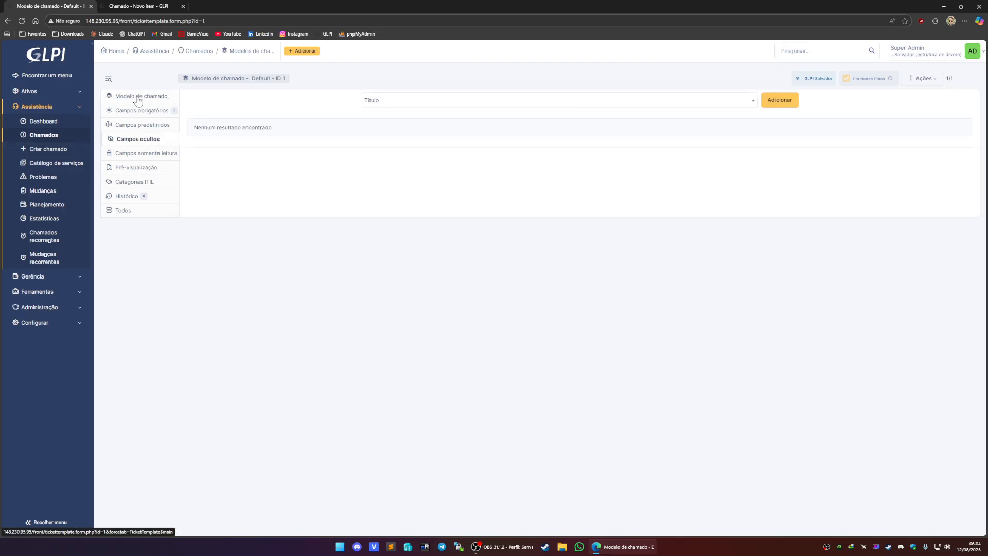
{"action": "left_click", "coordinate": [433, 102]}
{"action": "scroll", "coordinate": [424, 152], "scroll_direction": "down", "scroll_amount": 3}
{"action": "scroll", "coordinate": [423, 152], "scroll_direction": "down", "scroll_amount": 6}
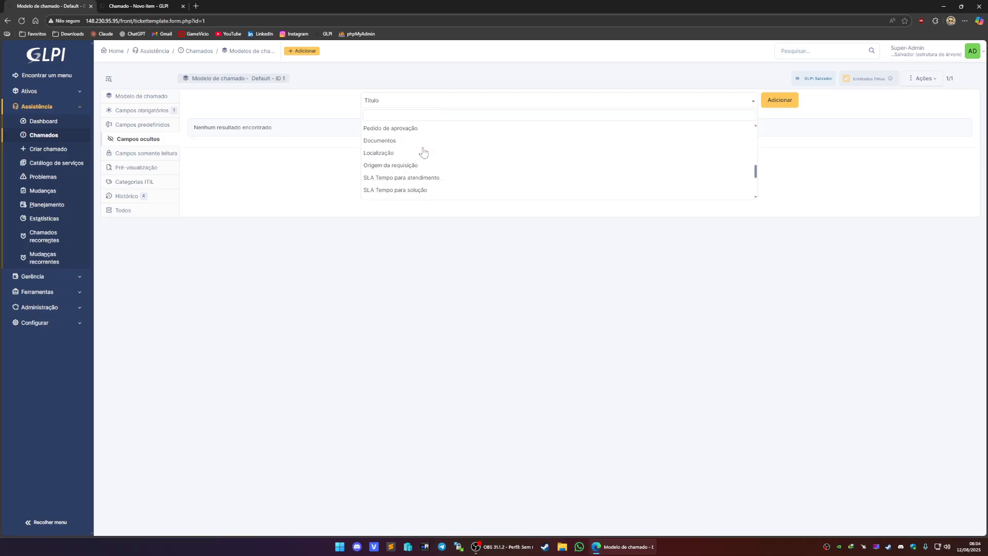
{"action": "scroll", "coordinate": [423, 151], "scroll_direction": "up", "scroll_amount": 6}
{"action": "scroll", "coordinate": [424, 152], "scroll_direction": "up", "scroll_amount": 3}
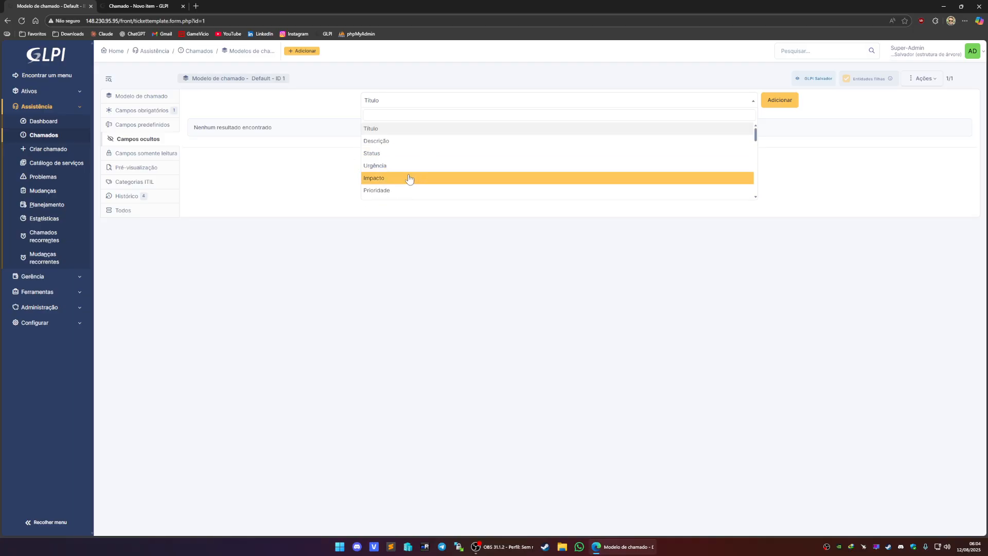
- Switch to the new ticket form and expand its service levels section
{"action": "left_click", "coordinate": [149, 6]}
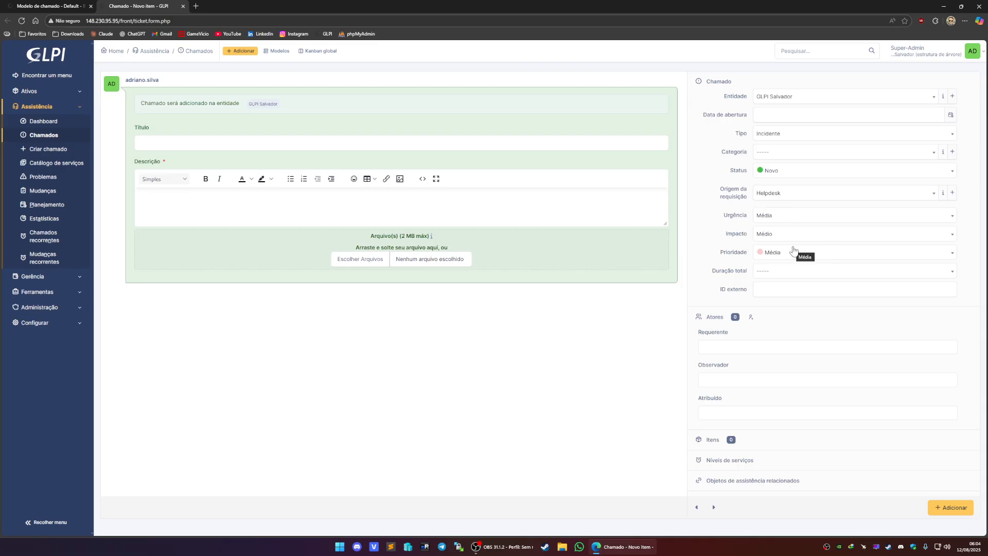
{"action": "left_click", "coordinate": [755, 462]}
{"action": "scroll", "coordinate": [760, 362], "scroll_direction": "down", "scroll_amount": 3}
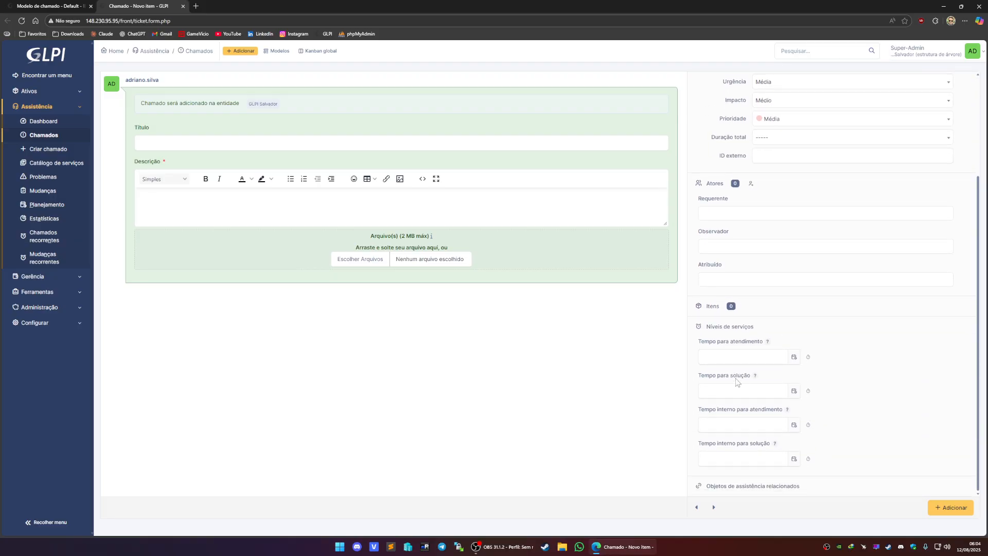
- Add Urgência to the Default template's hidden fields
{"action": "scroll", "coordinate": [755, 367], "scroll_direction": "up", "scroll_amount": 3}
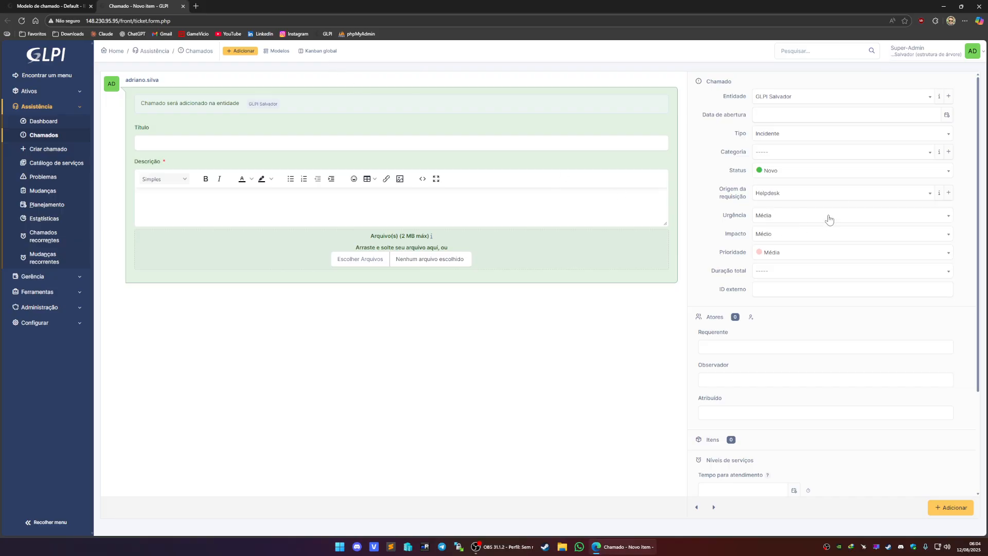
{"action": "left_click", "coordinate": [52, 7]}
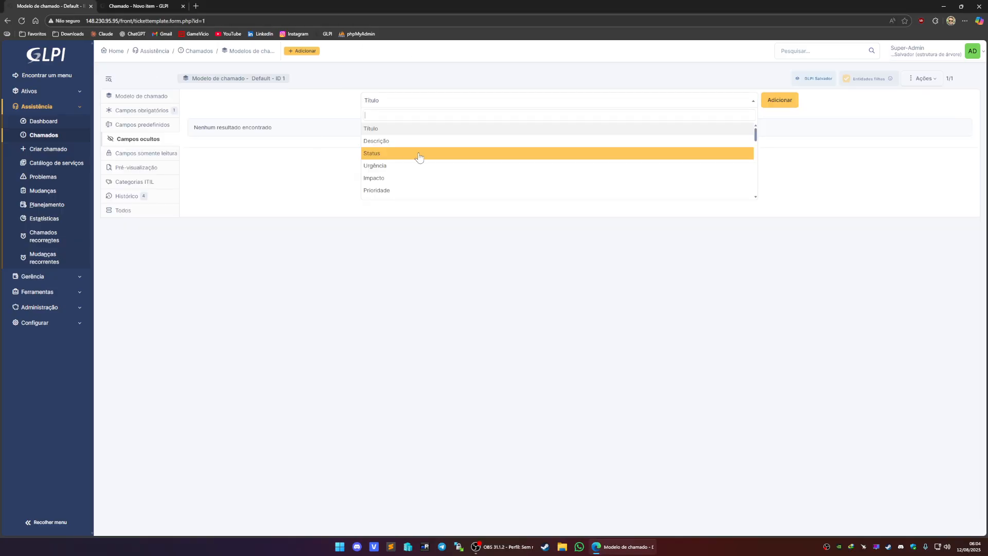
{"action": "left_click", "coordinate": [389, 165]}
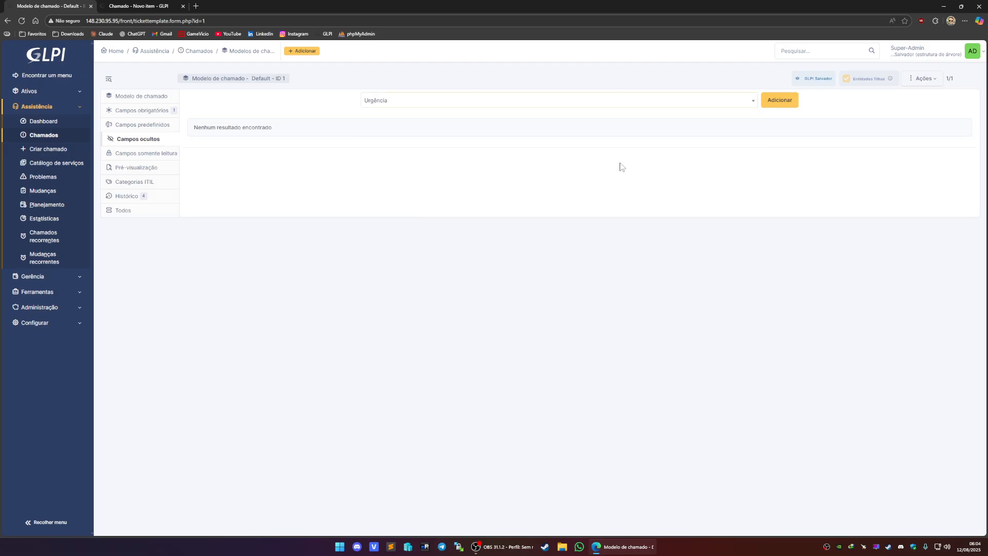
{"action": "left_click", "coordinate": [776, 99]}
- Search the field list for "impac" and add Impacto to the hidden fields
{"action": "left_click", "coordinate": [403, 105]}
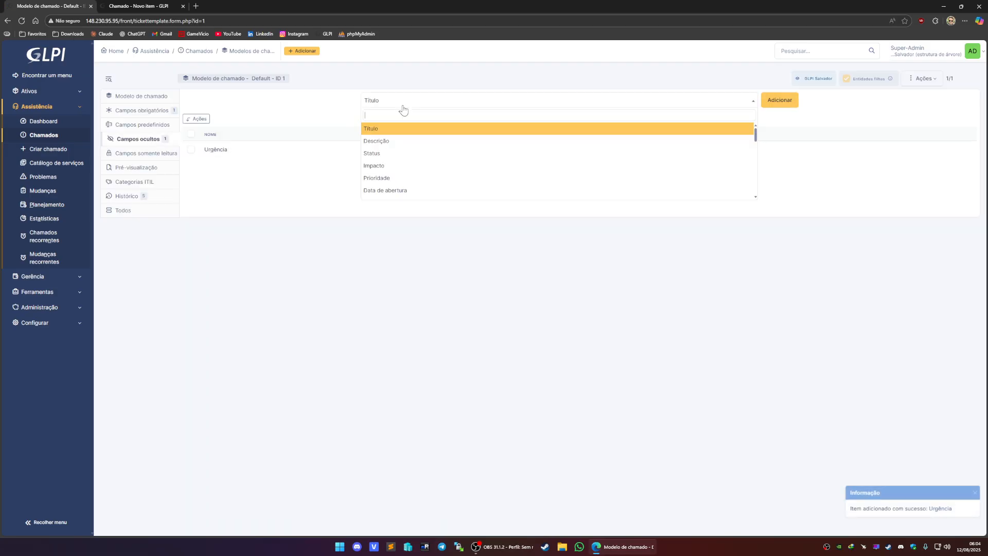
{"action": "type", "text": "impac"}
{"action": "left_click", "coordinate": [393, 128]}
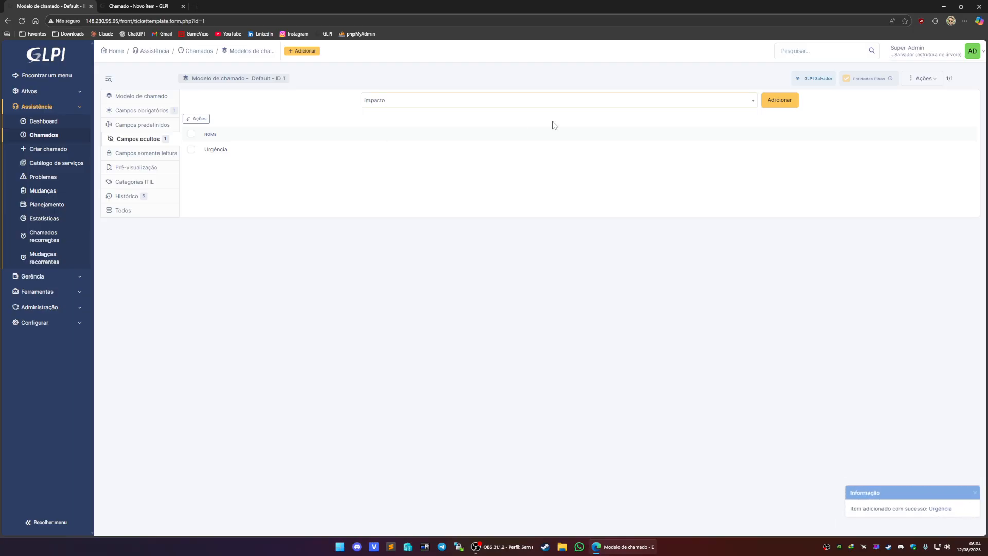
{"action": "left_click", "coordinate": [779, 100]}
{"action": "left_click", "coordinate": [189, 6]}
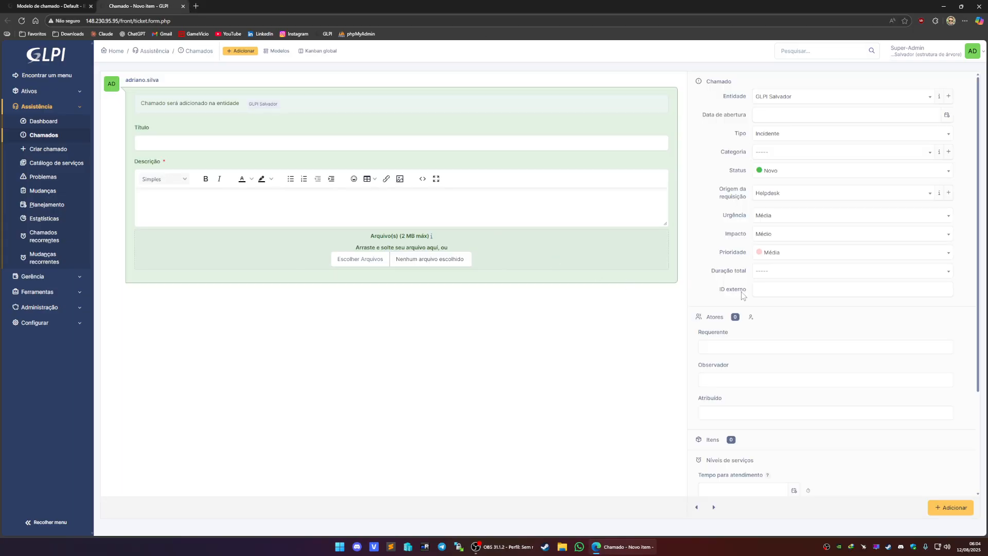
{"action": "key", "text": "ctrl+shift+Tab"}
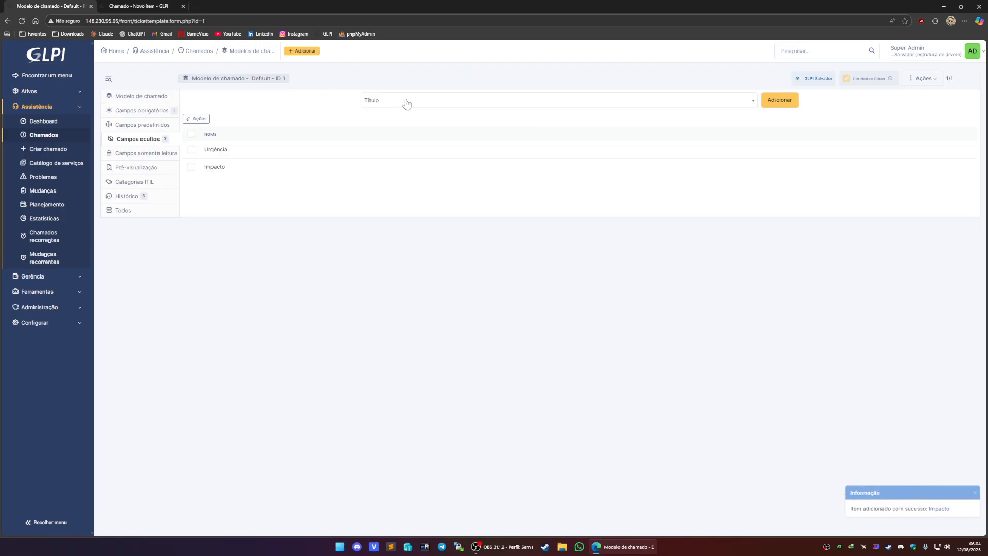
- Search the field list for "pri" and add Prioridade to the hidden fields
{"action": "left_click", "coordinate": [406, 102]}
{"action": "type", "text": "pri"}
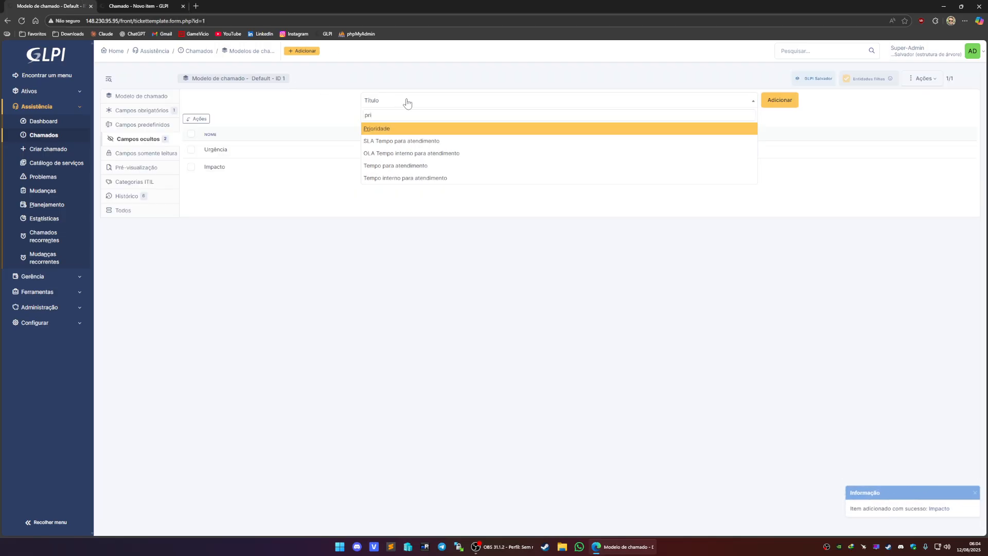
{"action": "left_click", "coordinate": [395, 128]}
{"action": "left_click", "coordinate": [777, 101]}
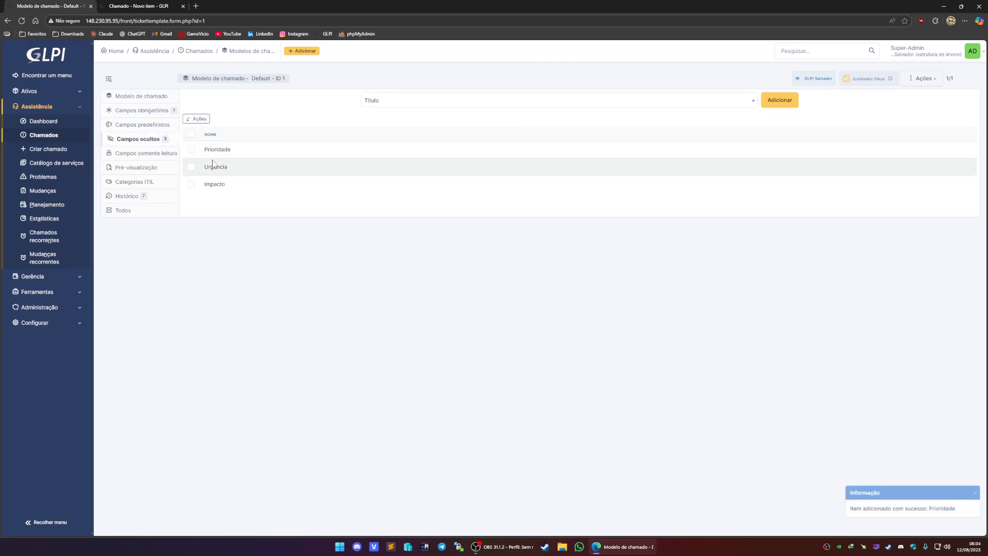
- Save the Default ticket template from its main section and confirm the change
{"action": "left_click", "coordinate": [145, 100]}
{"action": "left_click", "coordinate": [952, 178]}
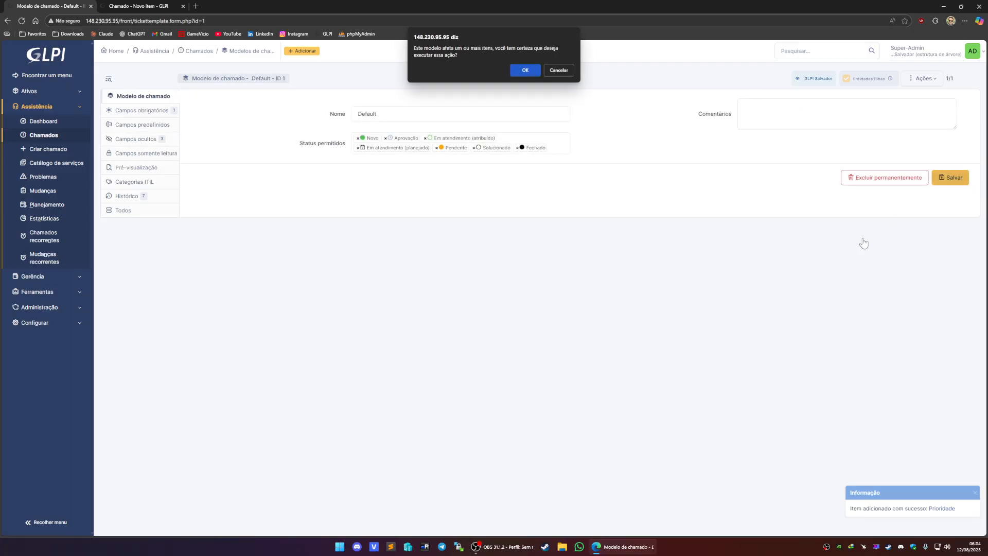
{"action": "left_click", "coordinate": [528, 69]}
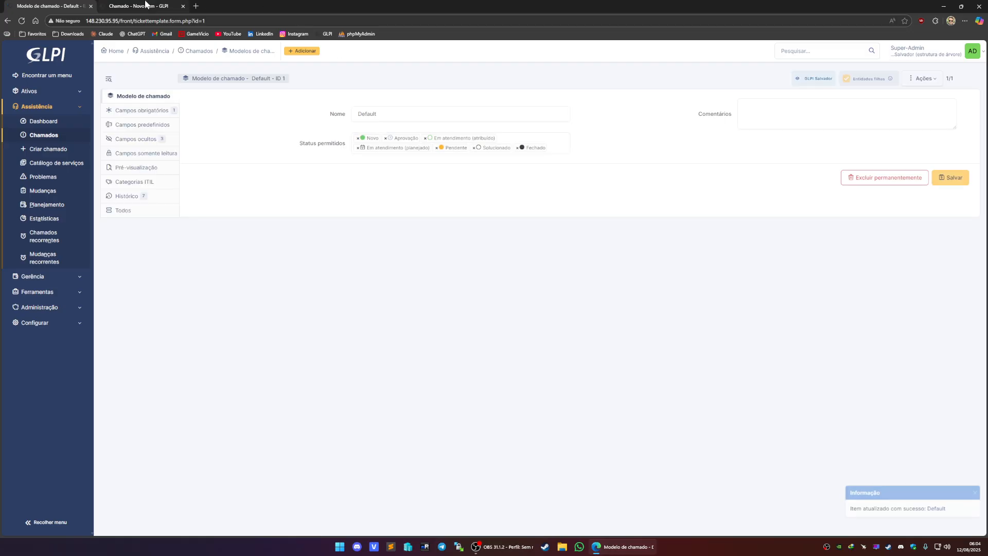
- Reload the new ticket form to check which fields are now hidden
{"action": "left_click", "coordinate": [146, 5]}
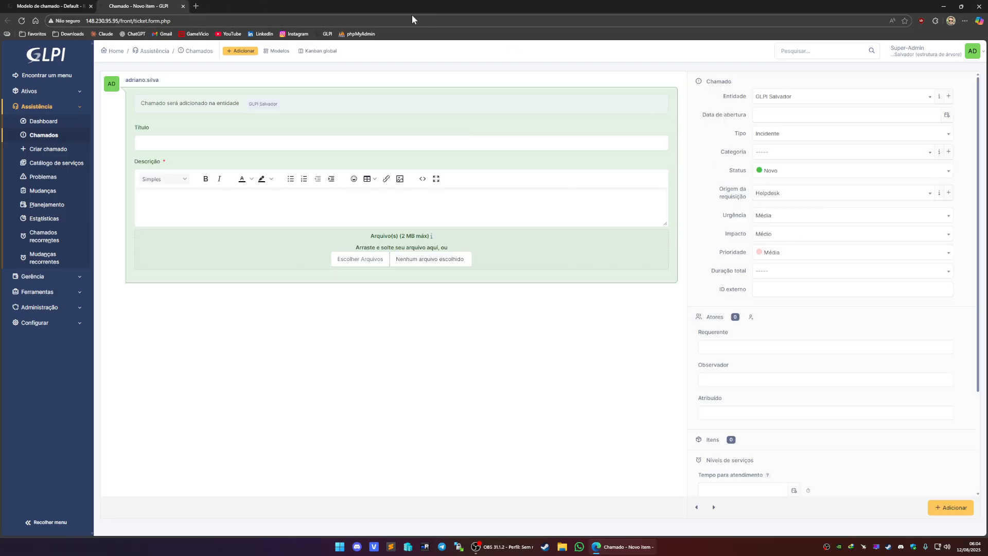
{"action": "left_click", "coordinate": [391, 23]}
{"action": "key", "text": "Return"}
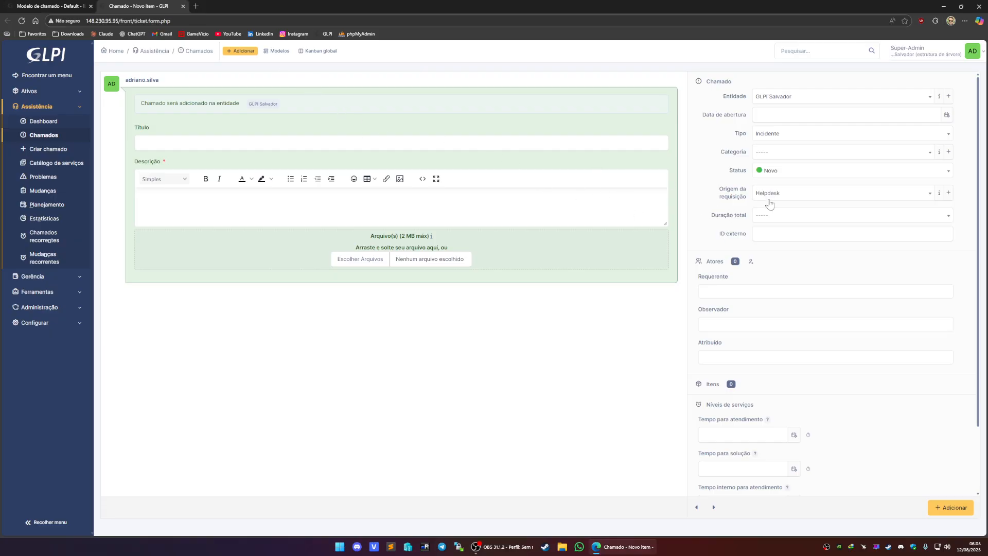
- Reopen the hidden fields section and search its field list for "id ex", comparing it with the ticket form
{"action": "left_click", "coordinate": [50, 6]}
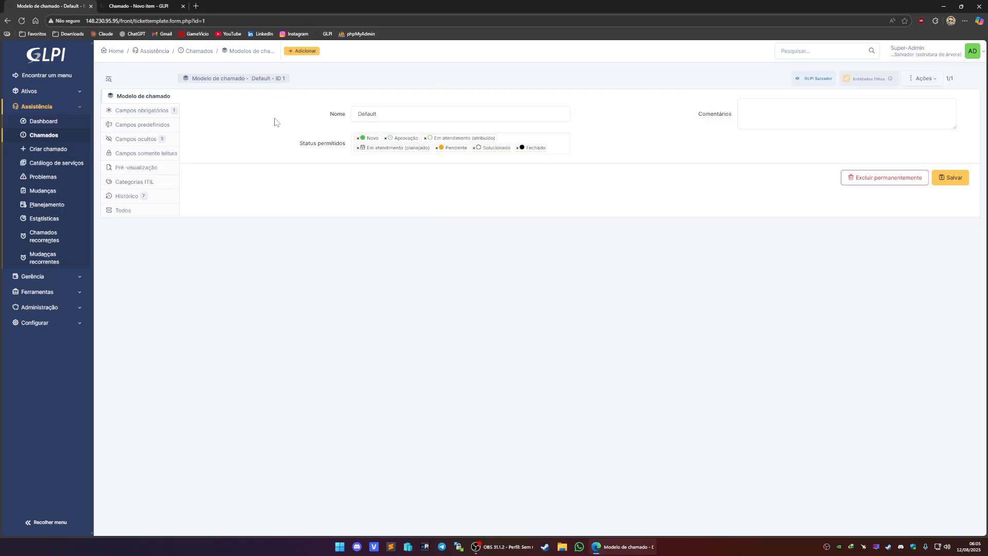
{"action": "left_click", "coordinate": [138, 139]}
{"action": "left_click", "coordinate": [407, 106]}
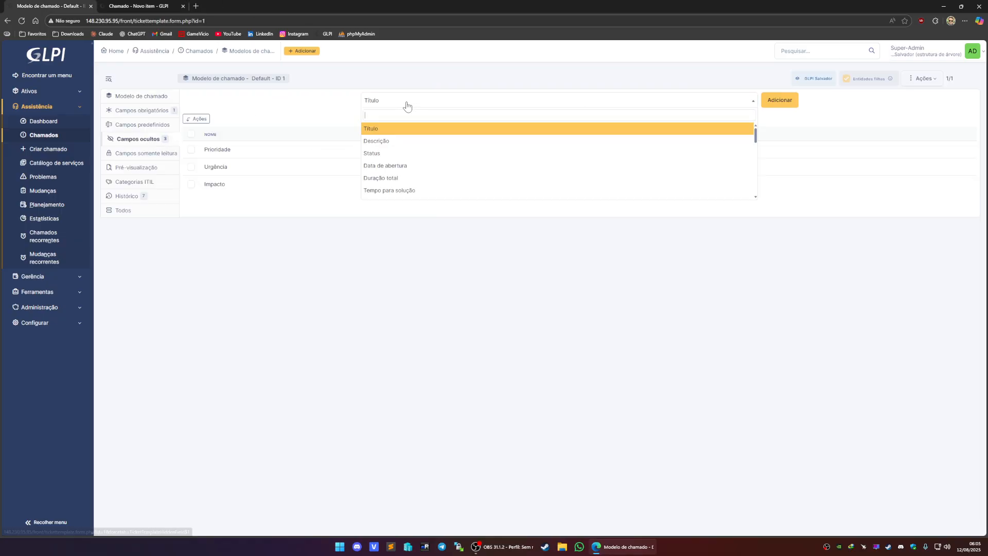
{"action": "type", "text": "id ext"}
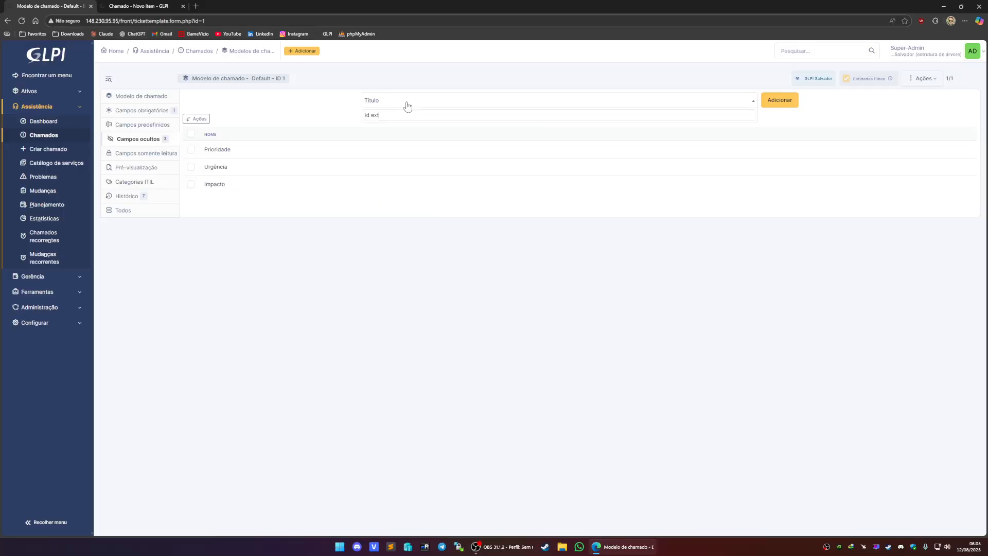
{"action": "key", "text": "ctrl+Tab"}
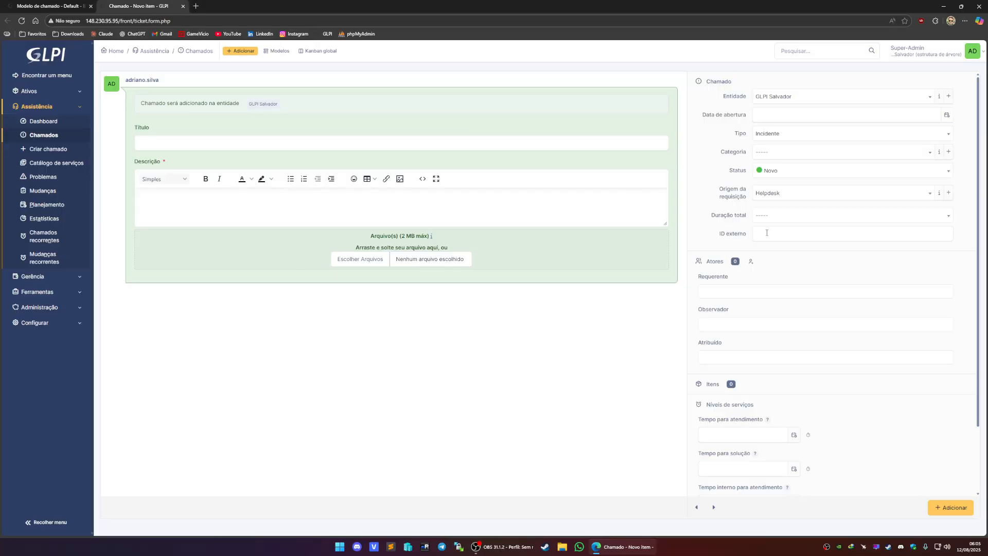
{"action": "key", "text": "ctrl+Tab"}
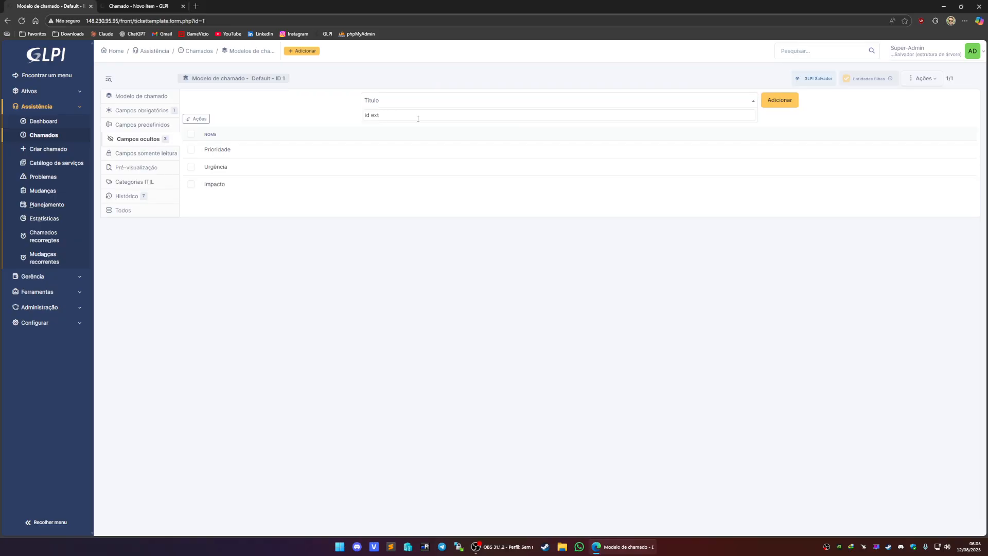
{"action": "key", "text": "ctrl+Tab"}
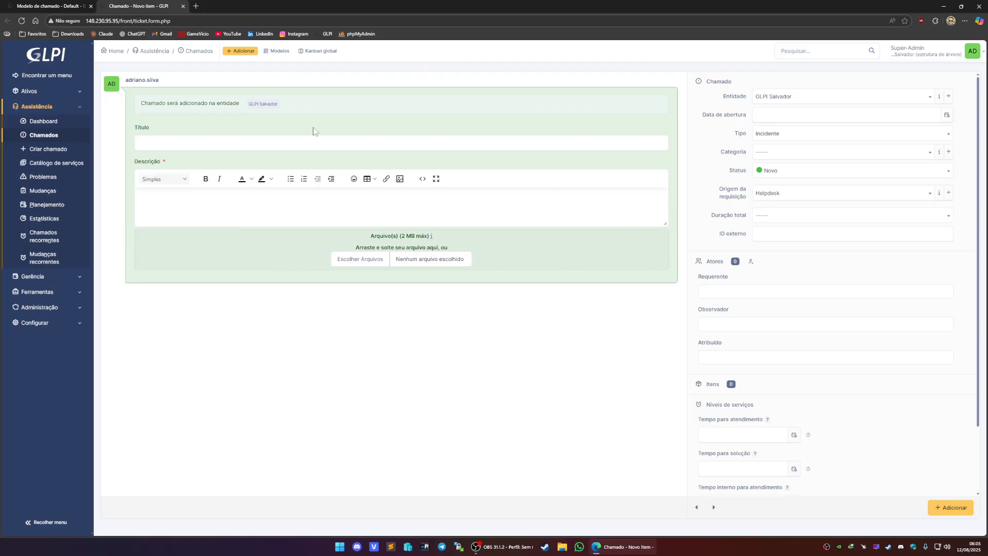
{"action": "key", "text": "ctrl+Tab"}
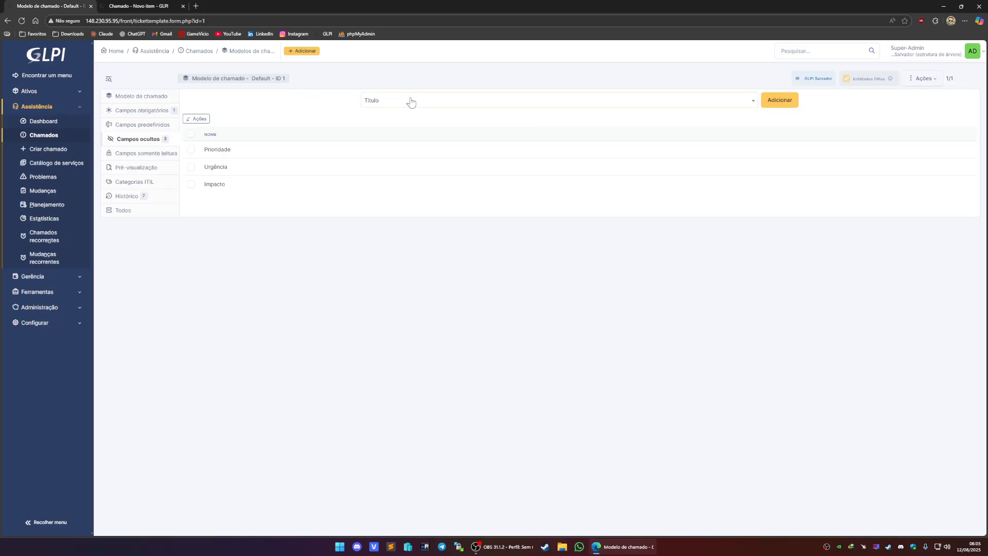
- Search the field list for "dura" and add Duração total to the hidden fields
{"action": "left_click", "coordinate": [411, 102]}
{"action": "type", "text": "dura"}
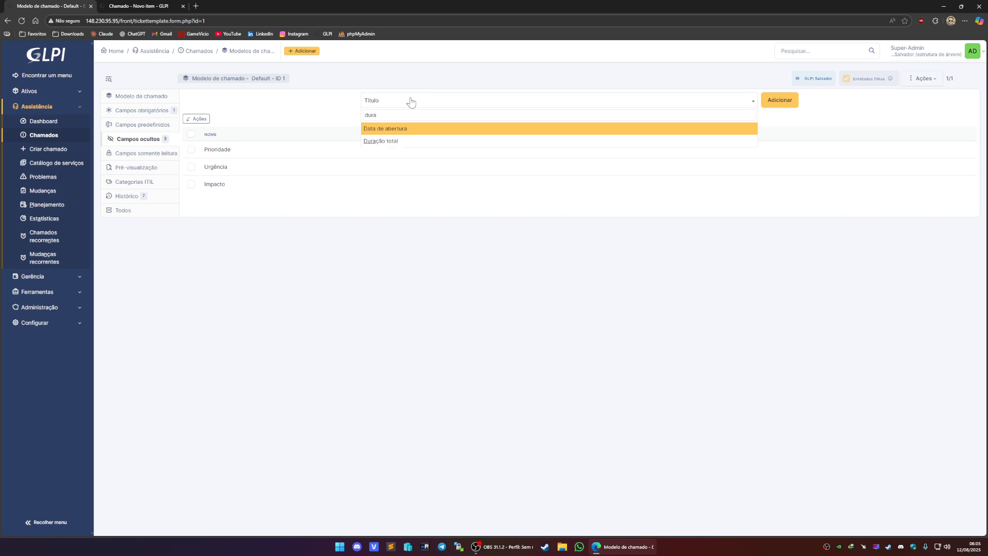
{"action": "left_click", "coordinate": [396, 141]}
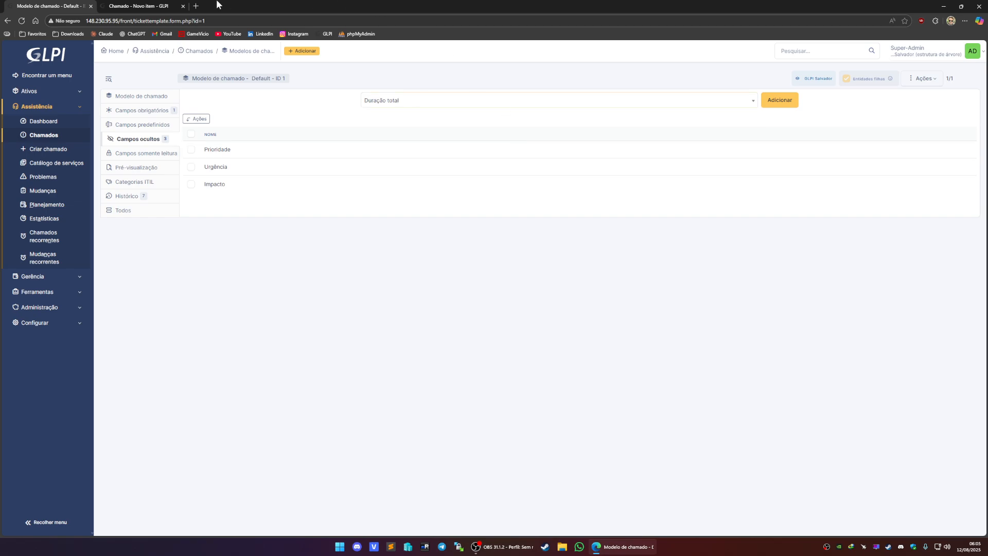
{"action": "left_click", "coordinate": [149, 5]}
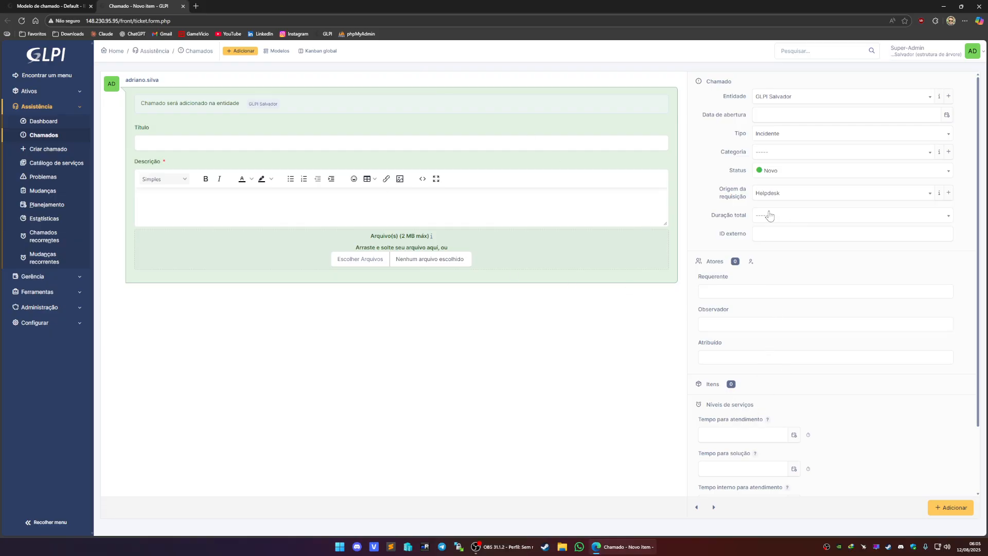
{"action": "left_click", "coordinate": [65, 5]}
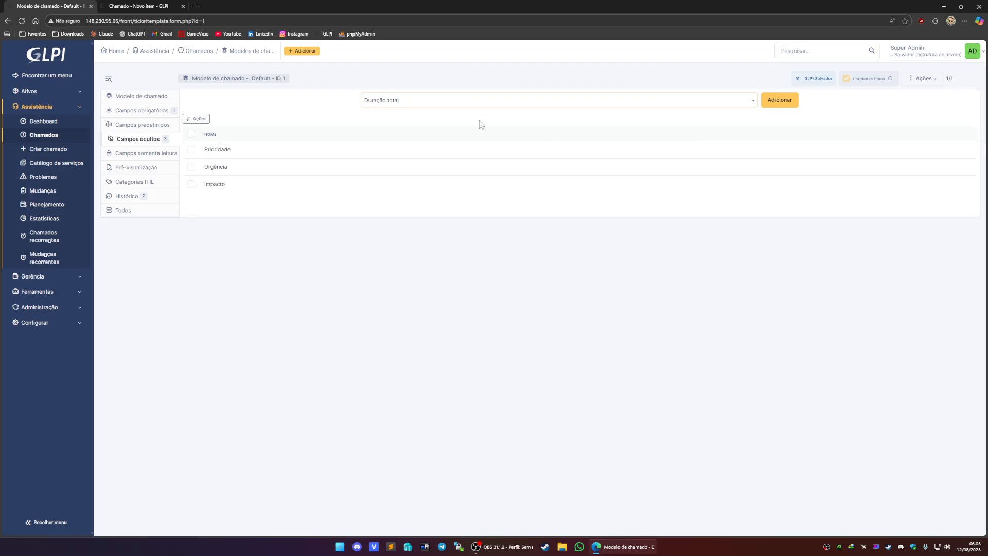
{"action": "left_click", "coordinate": [780, 100]}
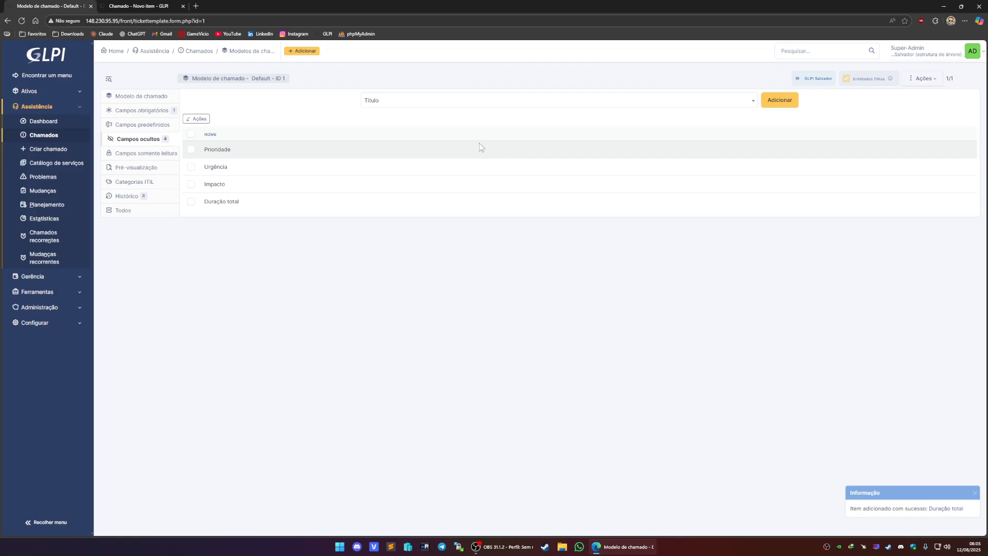
- Reload the ticket creation form to verify the newly hidden field
{"action": "left_click", "coordinate": [156, 9]}
{"action": "left_click", "coordinate": [157, 20]}
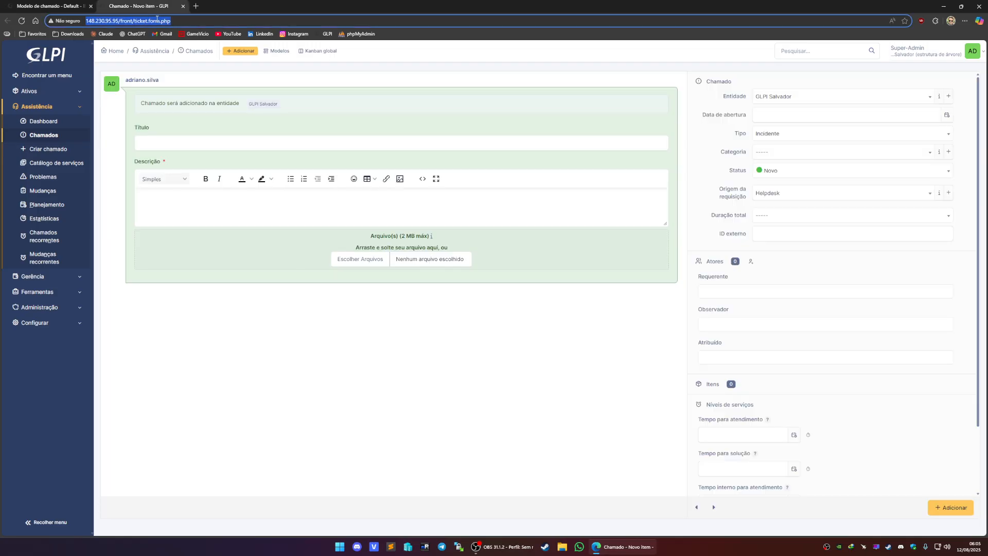
{"action": "key", "text": "Return"}
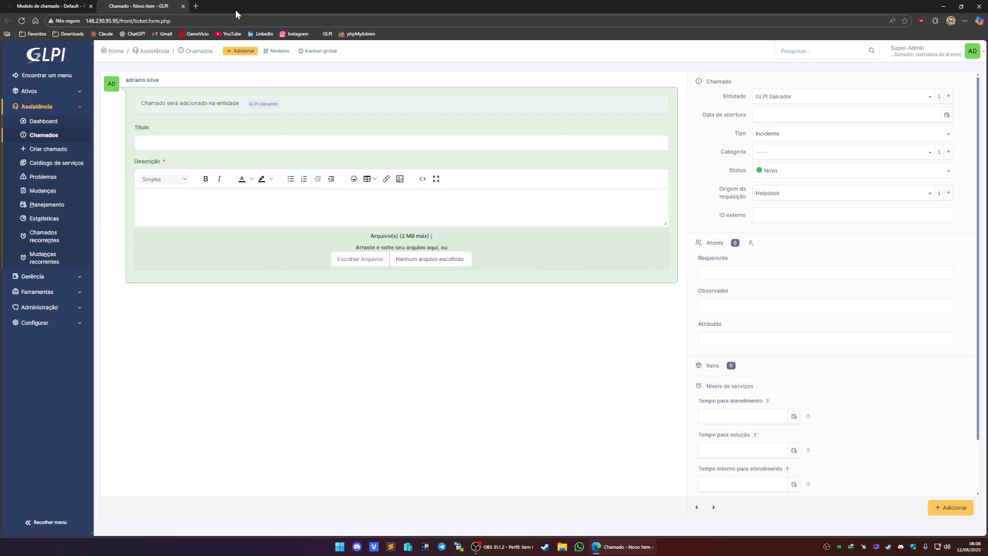
- Add Data de abertura to the template's hidden fields
{"action": "left_click", "coordinate": [51, 7]}
{"action": "left_click", "coordinate": [385, 102]}
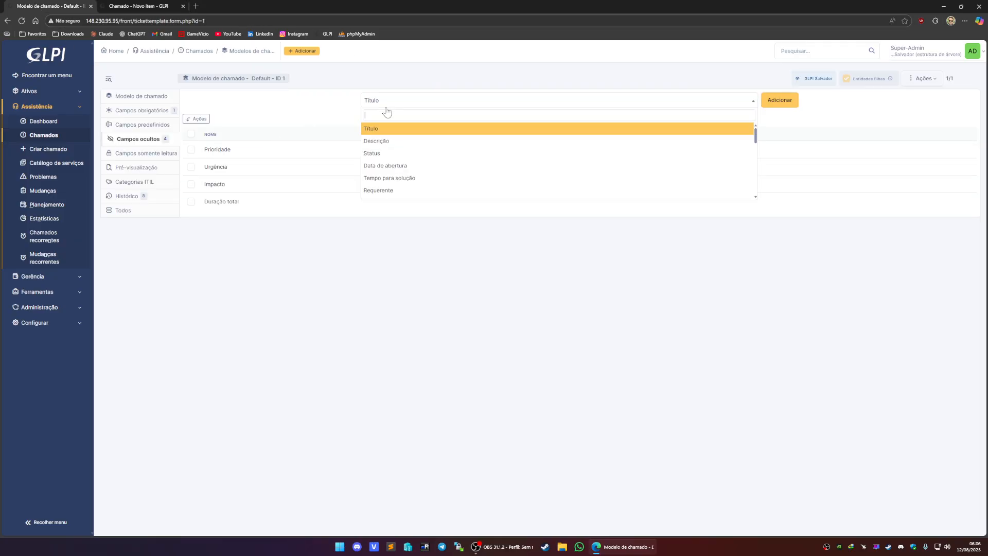
{"action": "left_click", "coordinate": [385, 165]}
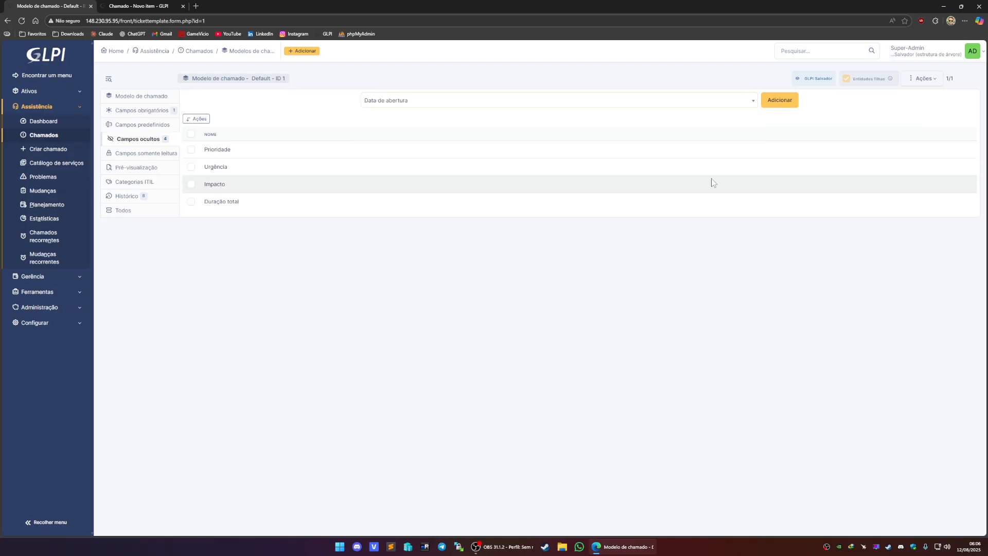
{"action": "left_click", "coordinate": [783, 103]}
- Reload the new ticket form to review the hidden fields again
{"action": "left_click", "coordinate": [161, 7]}
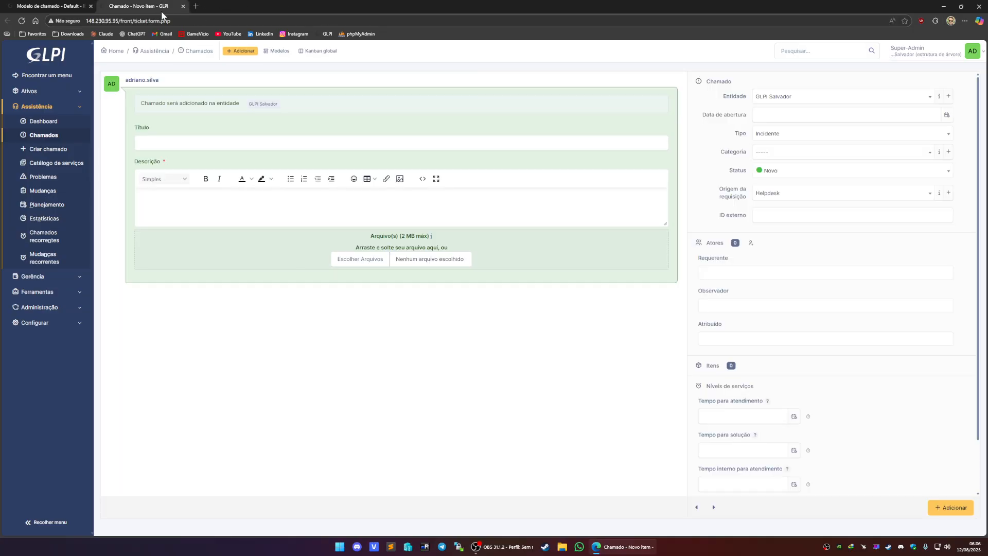
{"action": "left_click", "coordinate": [167, 20]}
{"action": "key", "text": "Return"}
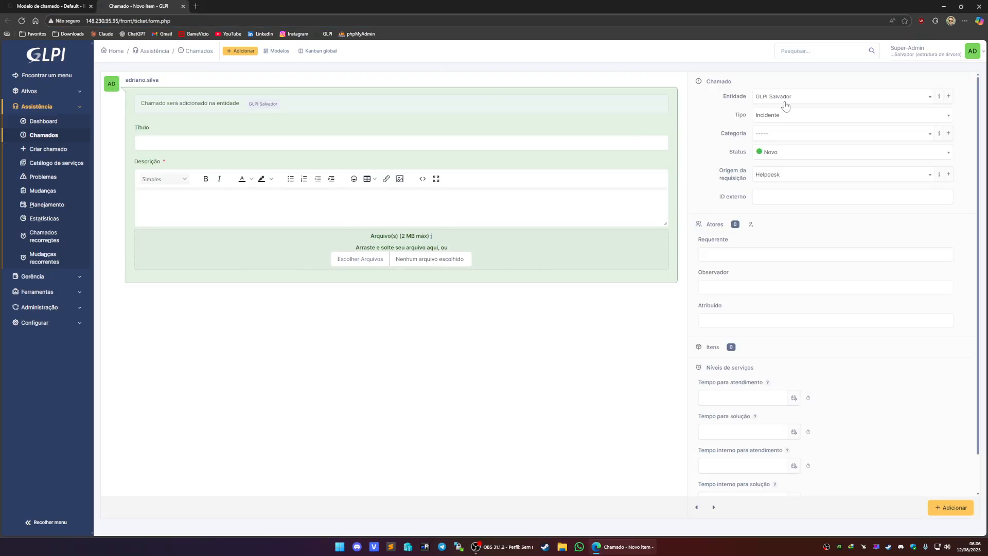
- Examine the remaining ticket form fields, opening the entity and type lists and the external ID and title fields
{"action": "left_click", "coordinate": [784, 103]}
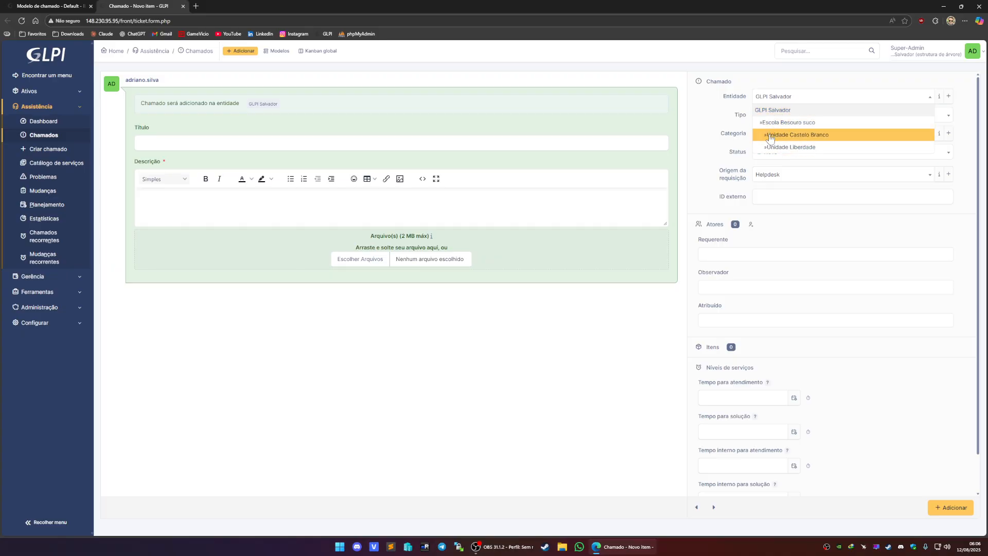
{"action": "left_click", "coordinate": [778, 110]}
{"action": "left_click", "coordinate": [781, 117]}
{"action": "left_click", "coordinate": [781, 116]}
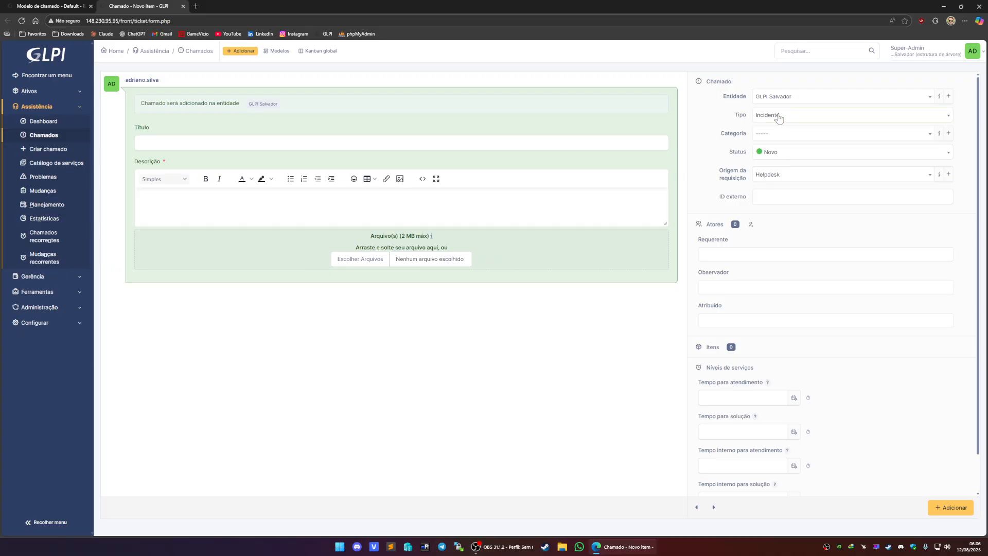
{"action": "left_click", "coordinate": [777, 116]}
{"action": "left_click", "coordinate": [696, 138]}
{"action": "left_click", "coordinate": [777, 201]}
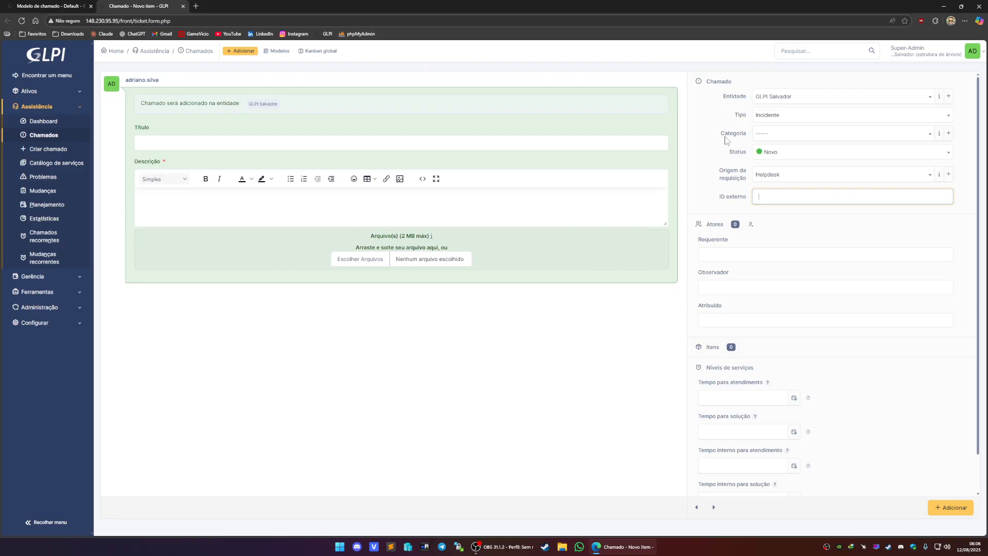
{"action": "left_click", "coordinate": [242, 143]}
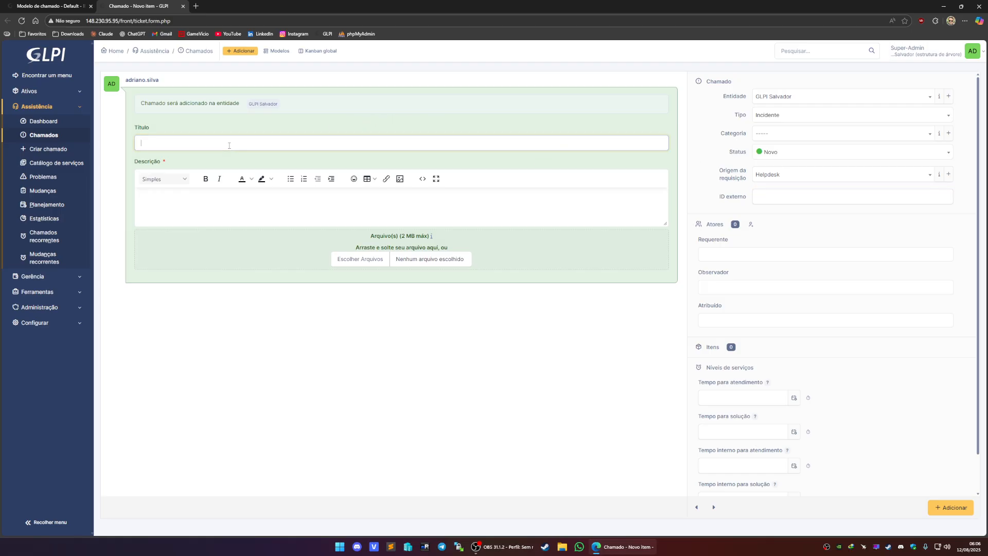
- Create a test ticket titled dtgetrr with description teretrretetr, adding the logged-in user as requester
{"action": "type", "text": "dtgetrr"}
{"action": "left_click", "coordinate": [197, 212]}
{"action": "type", "text": "teretrretetr"}
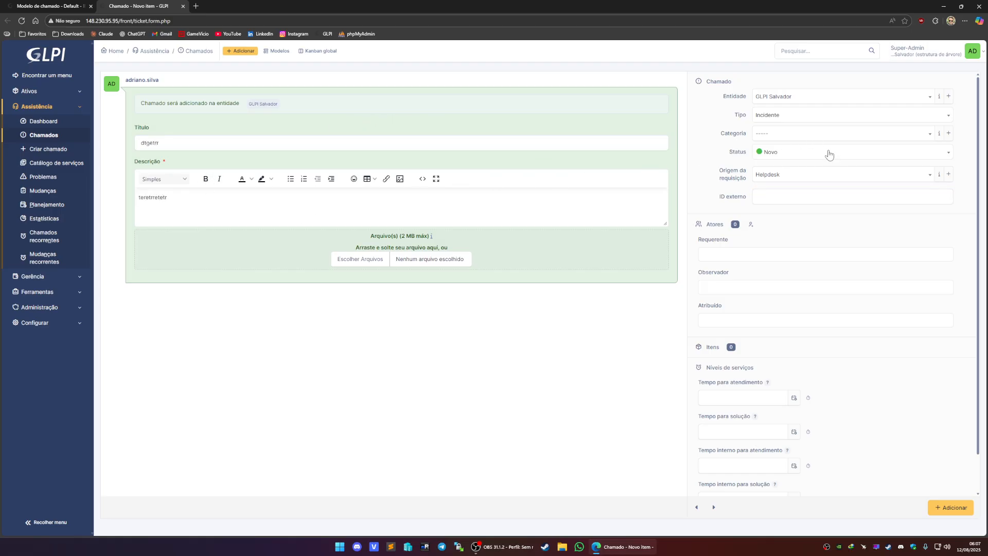
{"action": "left_click", "coordinate": [745, 251]}
{"action": "left_click", "coordinate": [731, 276]}
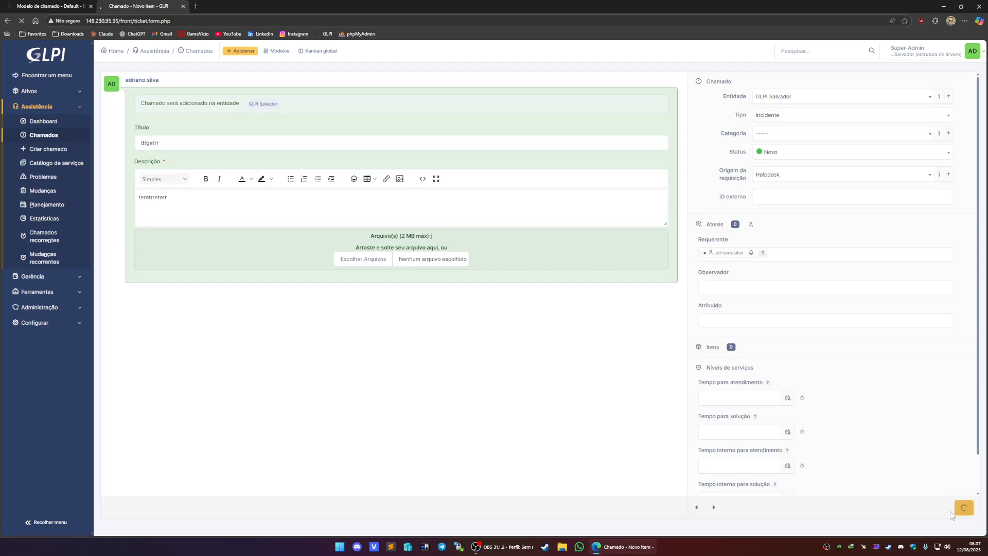
{"action": "left_click", "coordinate": [952, 507]}
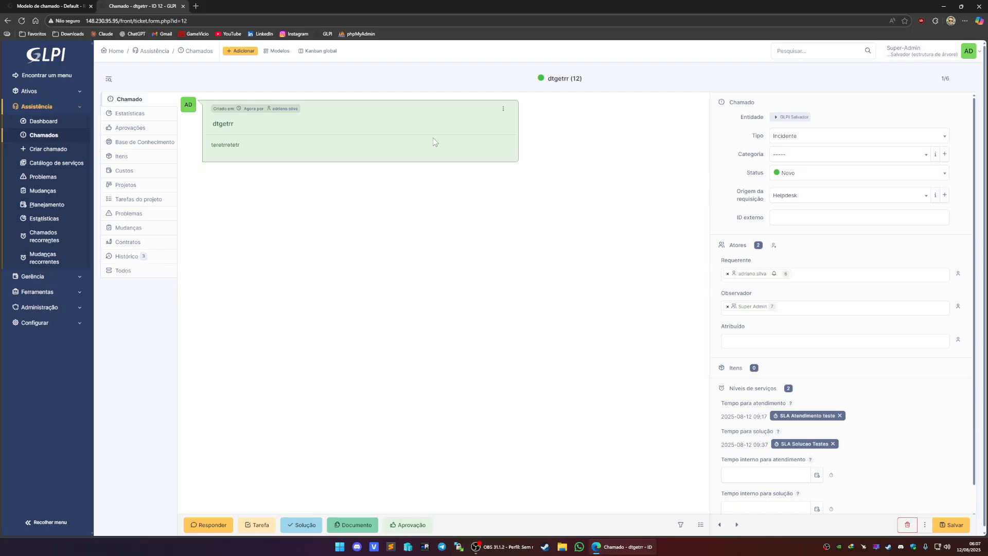
- Create another ticket with description dfgdgfgdfgdf in the entity Unidade Castelo Branco
{"action": "mouse_move", "coordinate": [251, 113]}
{"action": "left_click", "coordinate": [807, 156]}
{"action": "left_click", "coordinate": [631, 194]}
{"action": "left_click", "coordinate": [244, 51]}
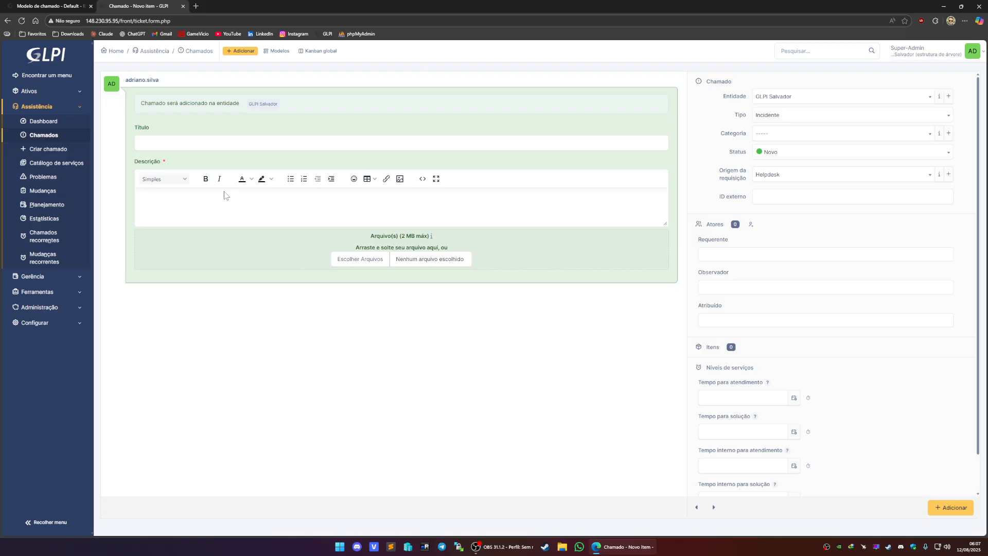
{"action": "type", "text": "dfgdgfgdfgdf"}
{"action": "left_click", "coordinate": [819, 96]}
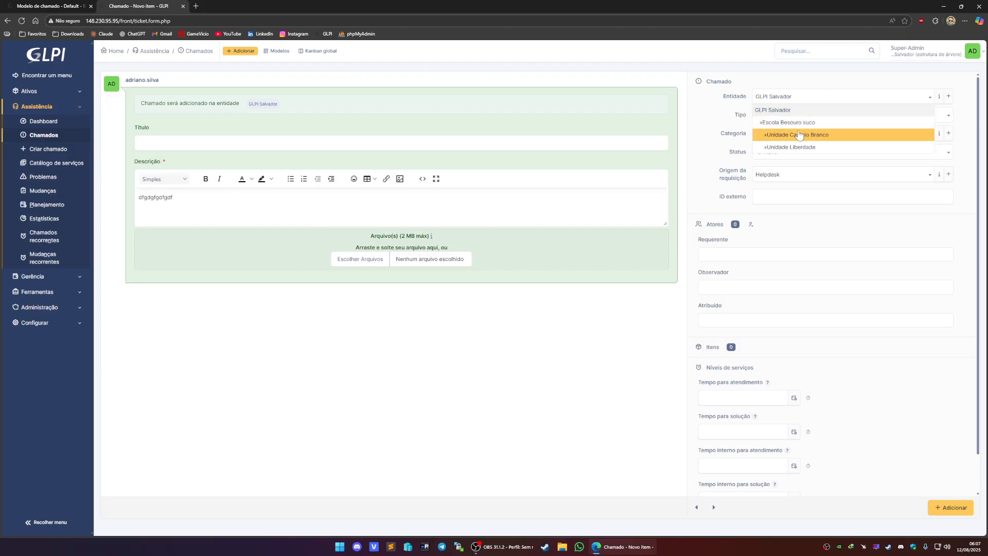
{"action": "left_click", "coordinate": [818, 133]}
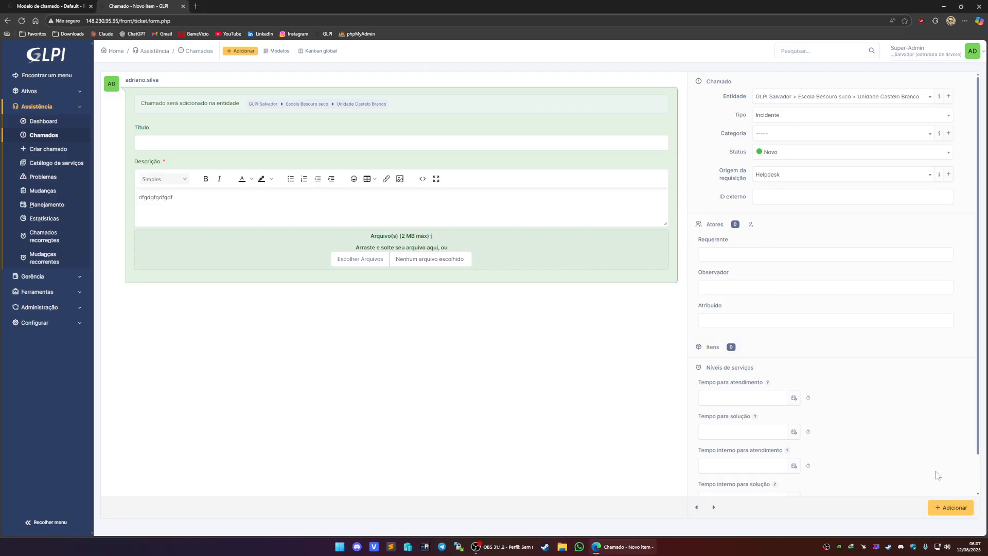
{"action": "left_click", "coordinate": [950, 508]}
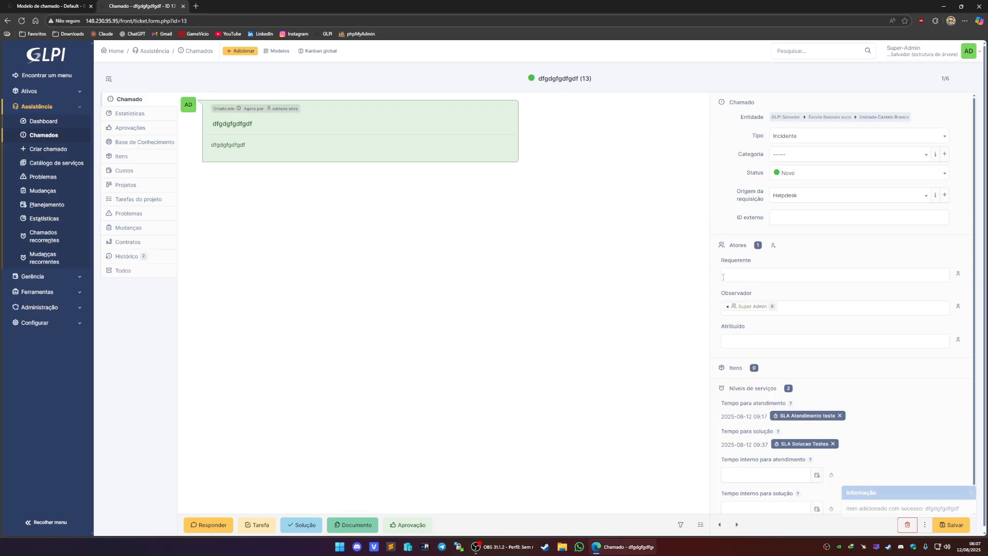
- Add Título to the Default template's mandatory fields
{"action": "left_click", "coordinate": [62, 6]}
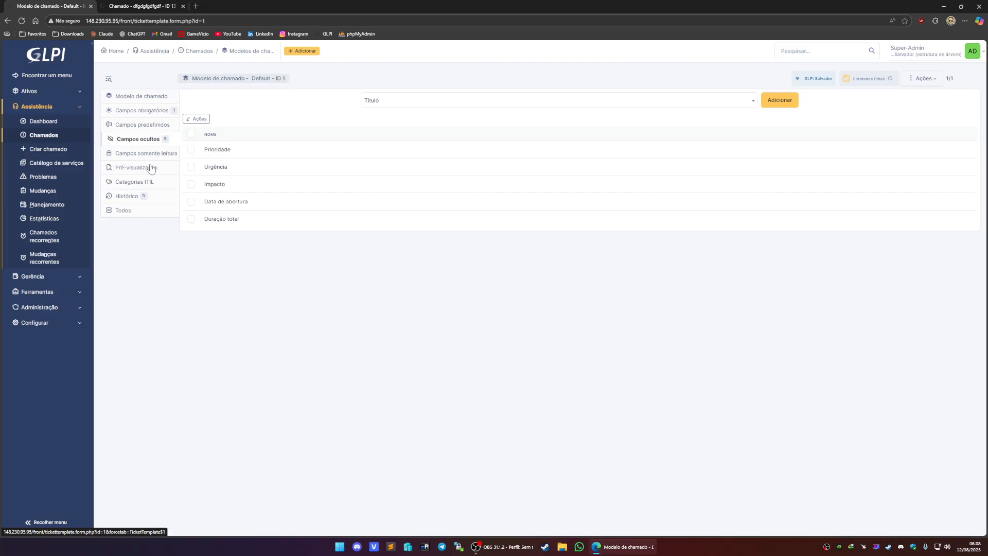
{"action": "left_click", "coordinate": [152, 112]}
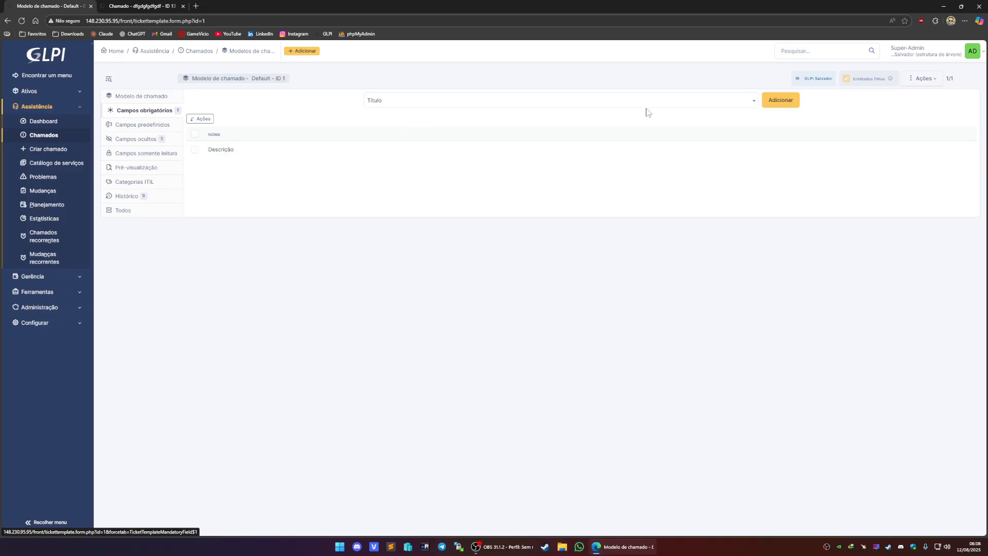
{"action": "left_click", "coordinate": [767, 103]}
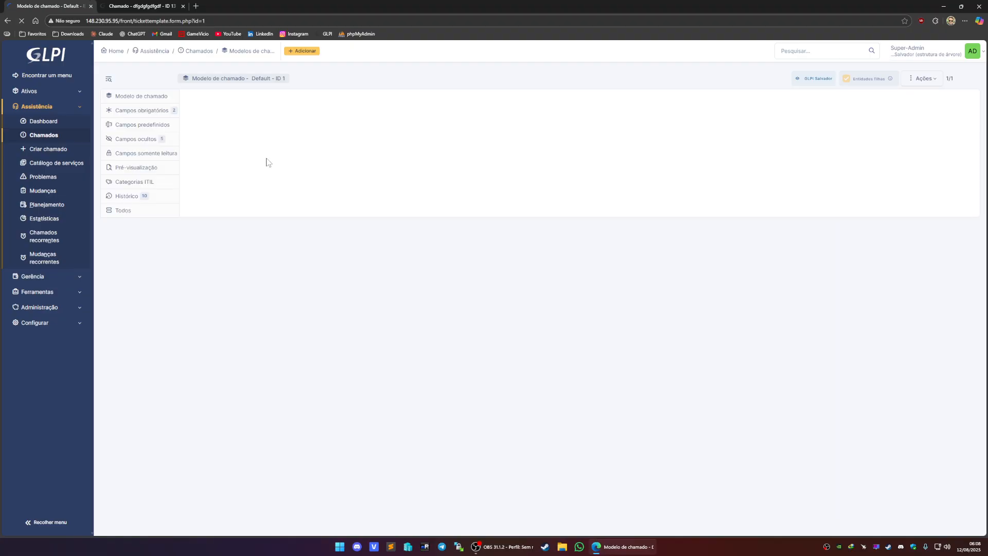
- Add Requerente to the template's mandatory fields
{"action": "left_click", "coordinate": [389, 104]}
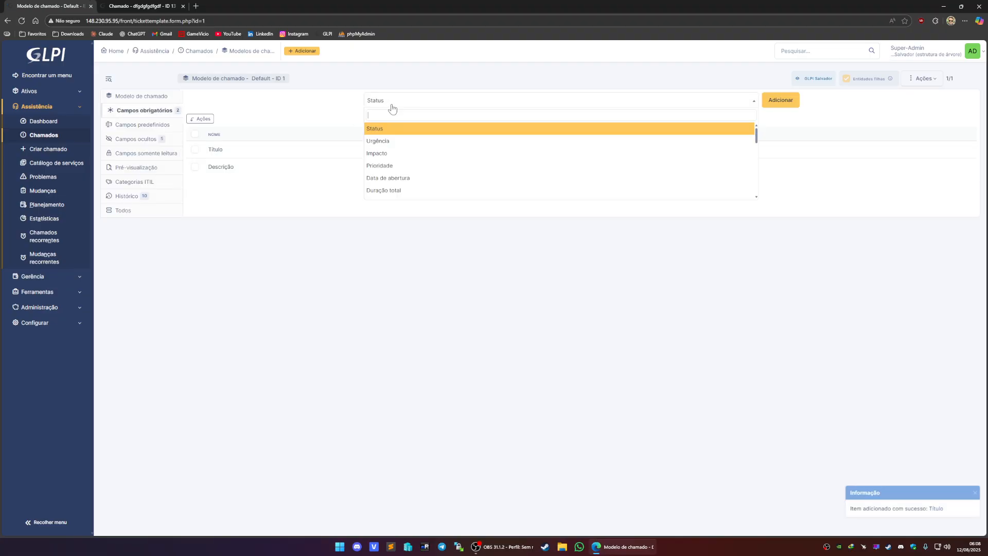
{"action": "scroll", "coordinate": [401, 152], "scroll_direction": "down", "scroll_amount": 1}
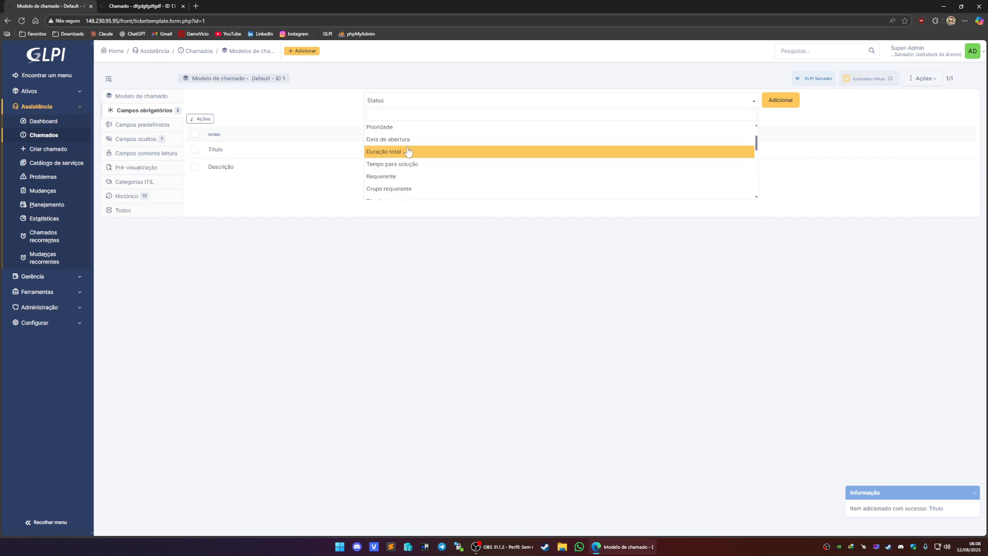
{"action": "scroll", "coordinate": [431, 154], "scroll_direction": "down", "scroll_amount": 1}
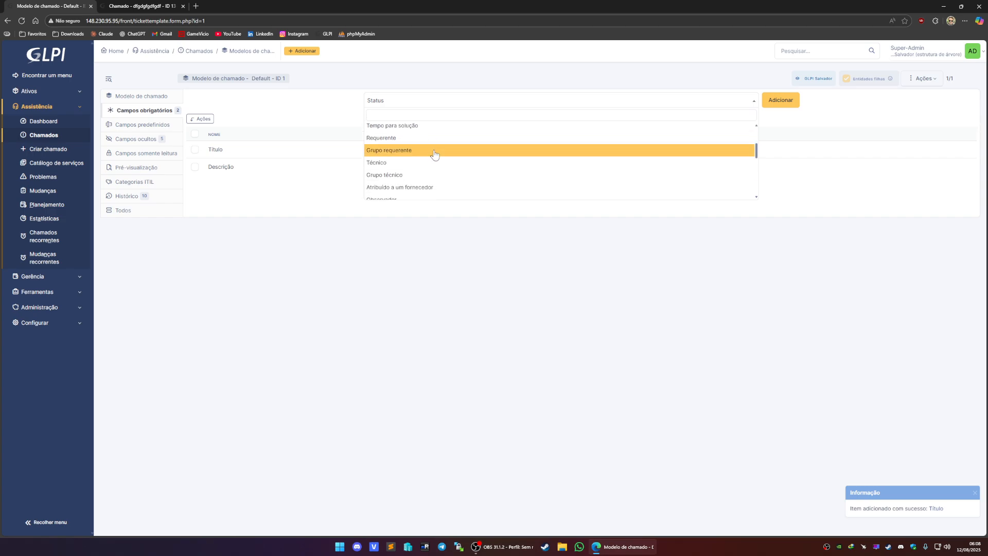
{"action": "left_click", "coordinate": [404, 138]}
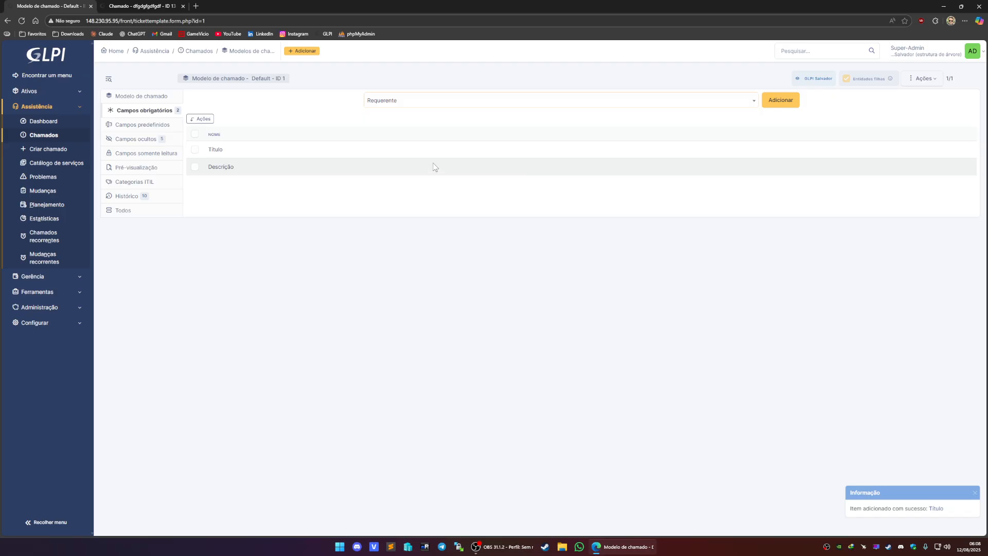
{"action": "left_click", "coordinate": [781, 100]}
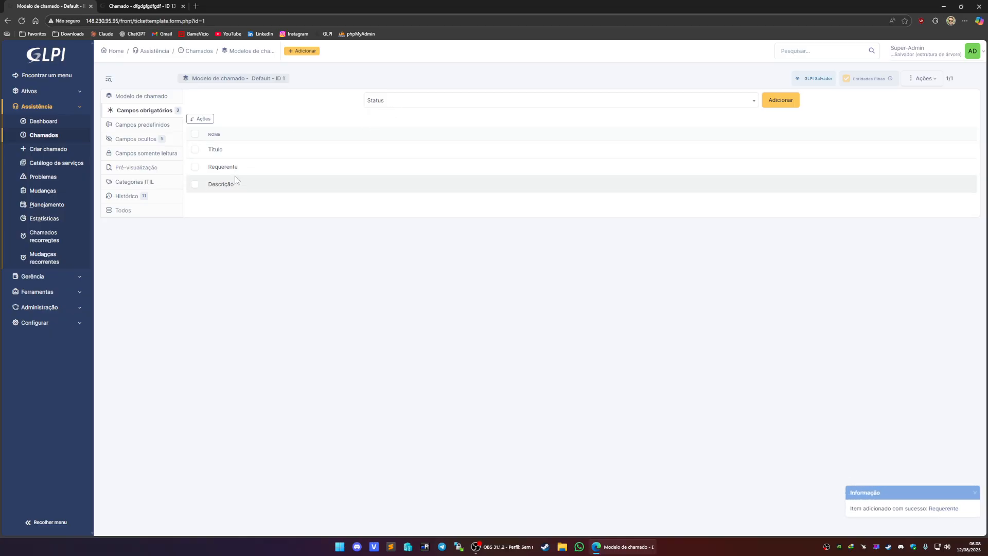
- Add Grupo de observador to the template's mandatory fields
{"action": "left_click", "coordinate": [403, 102]}
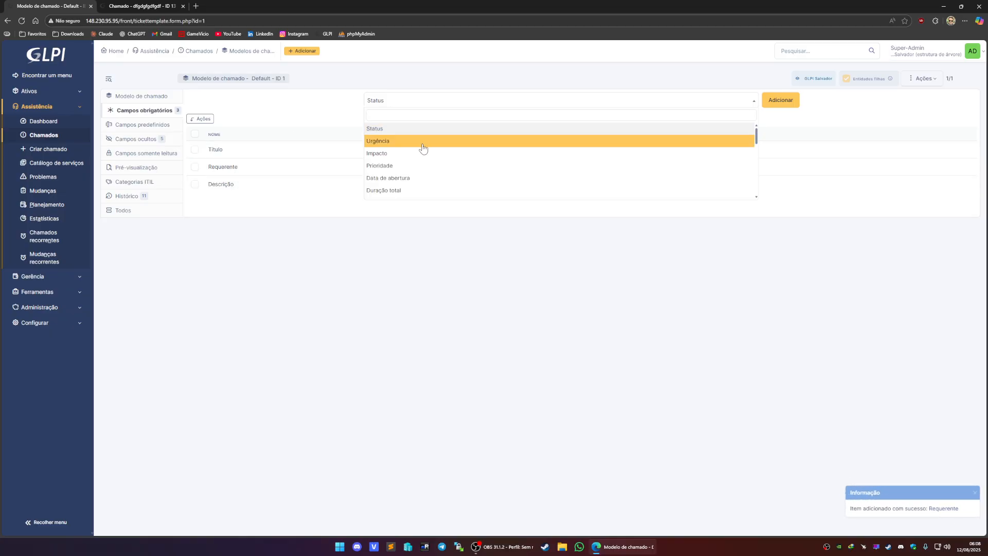
{"action": "scroll", "coordinate": [420, 144], "scroll_direction": "down", "scroll_amount": 1}
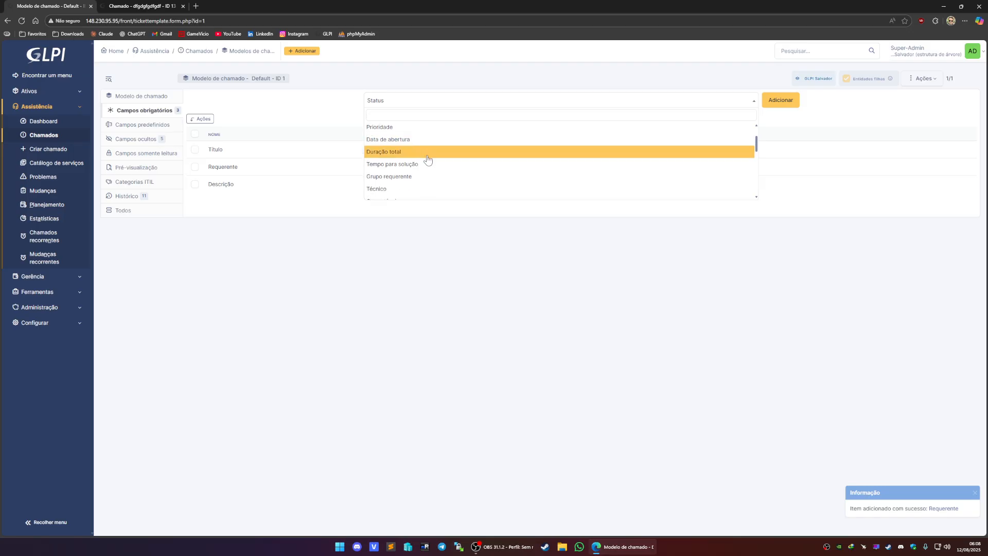
{"action": "scroll", "coordinate": [412, 157], "scroll_direction": "down", "scroll_amount": 2}
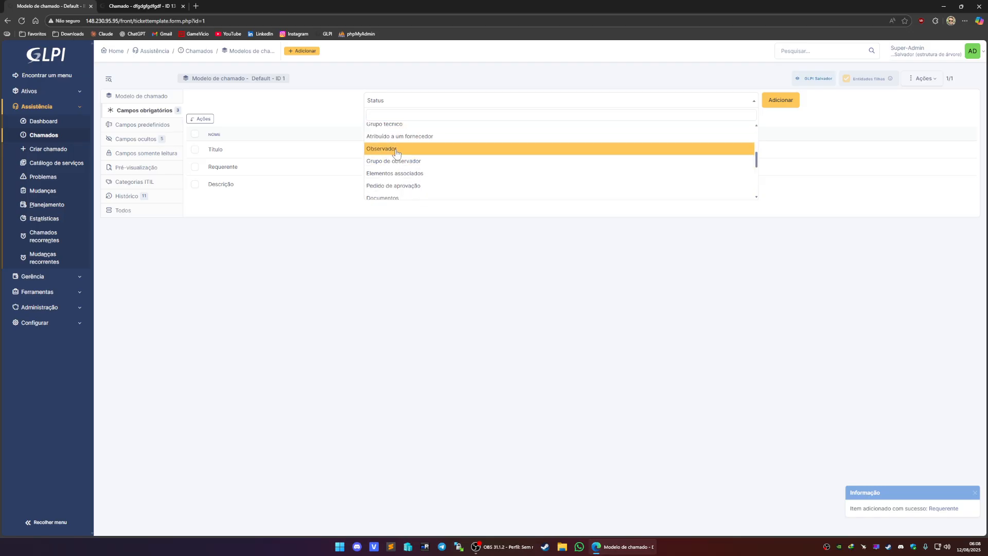
{"action": "left_click", "coordinate": [410, 163]}
{"action": "left_click", "coordinate": [770, 100]}
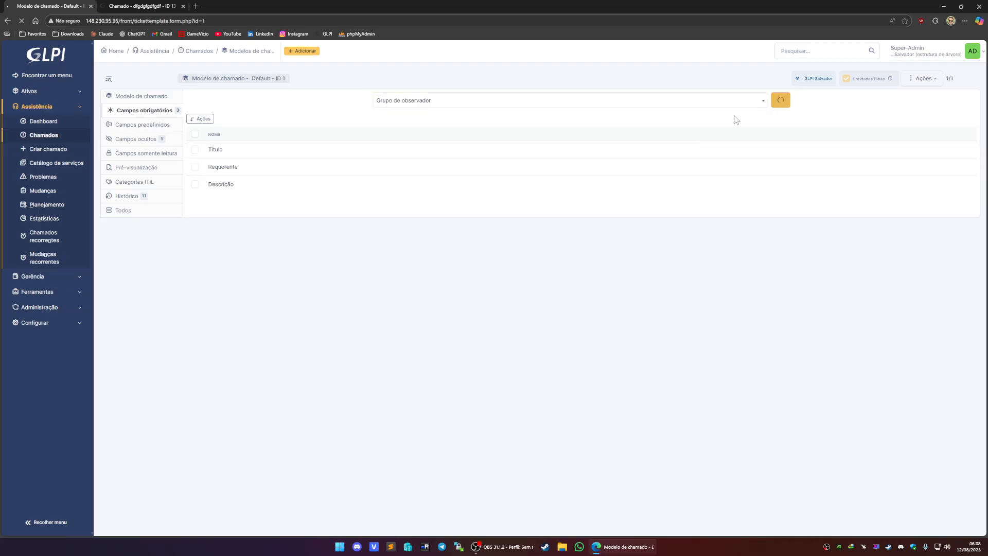
{"action": "left_click", "coordinate": [408, 105]}
{"action": "scroll", "coordinate": [421, 150], "scroll_direction": "down", "scroll_amount": 1}
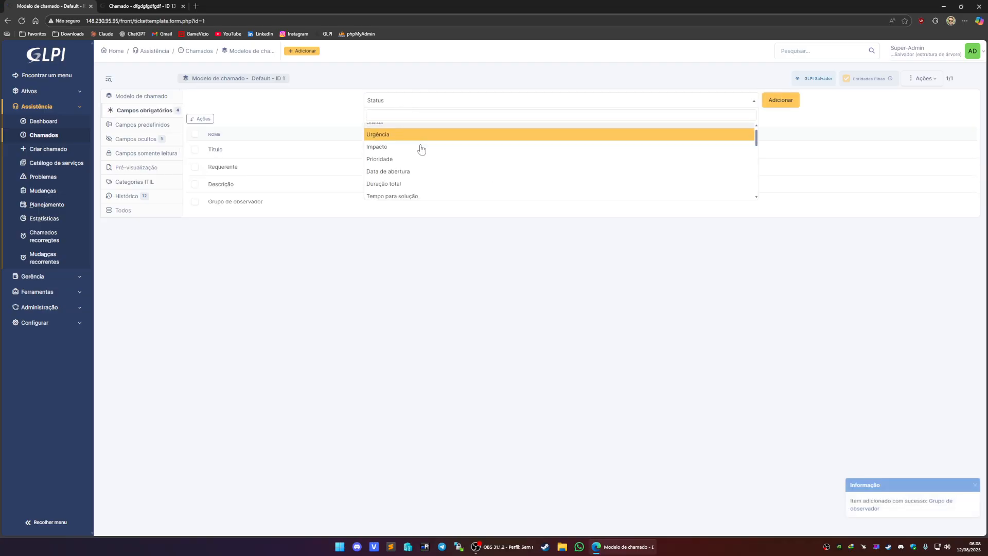
{"action": "scroll", "coordinate": [432, 152], "scroll_direction": "down", "scroll_amount": 5}
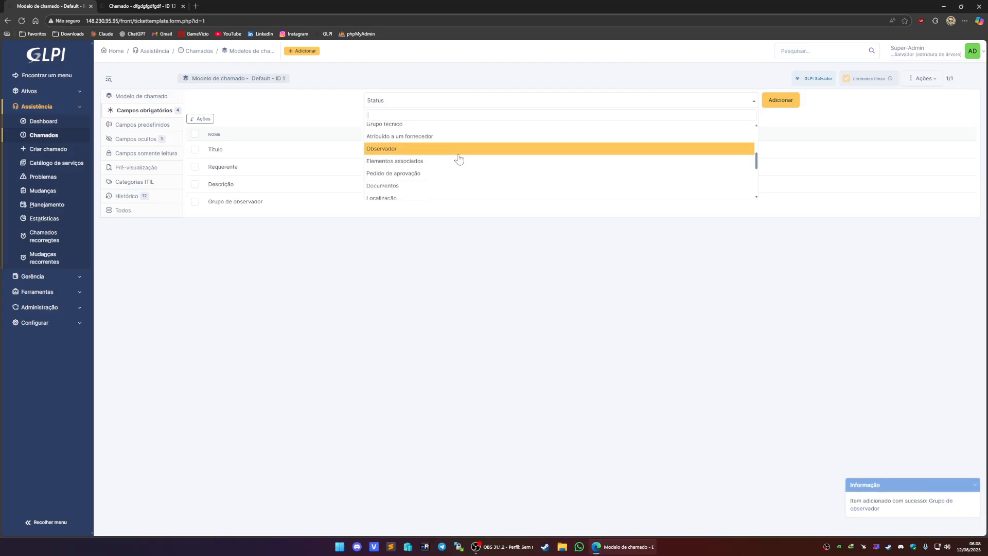
{"action": "scroll", "coordinate": [462, 159], "scroll_direction": "down", "scroll_amount": 3}
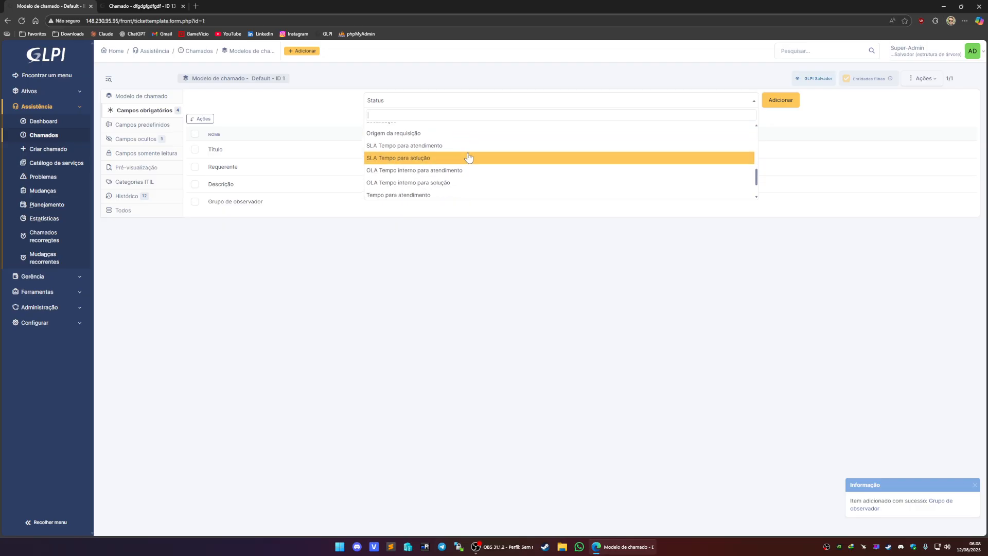
{"action": "scroll", "coordinate": [471, 158], "scroll_direction": "down", "scroll_amount": 1}
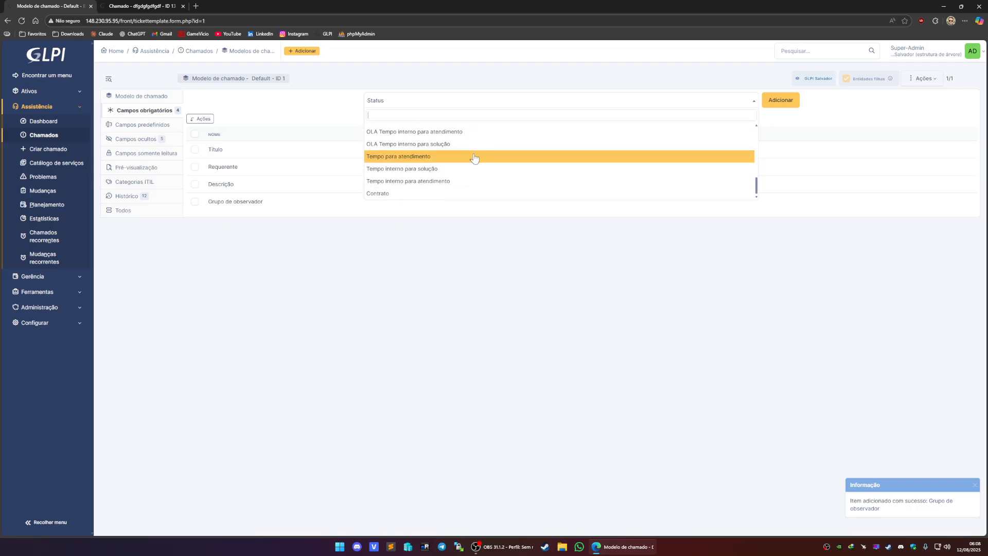
{"action": "left_click", "coordinate": [419, 220]}
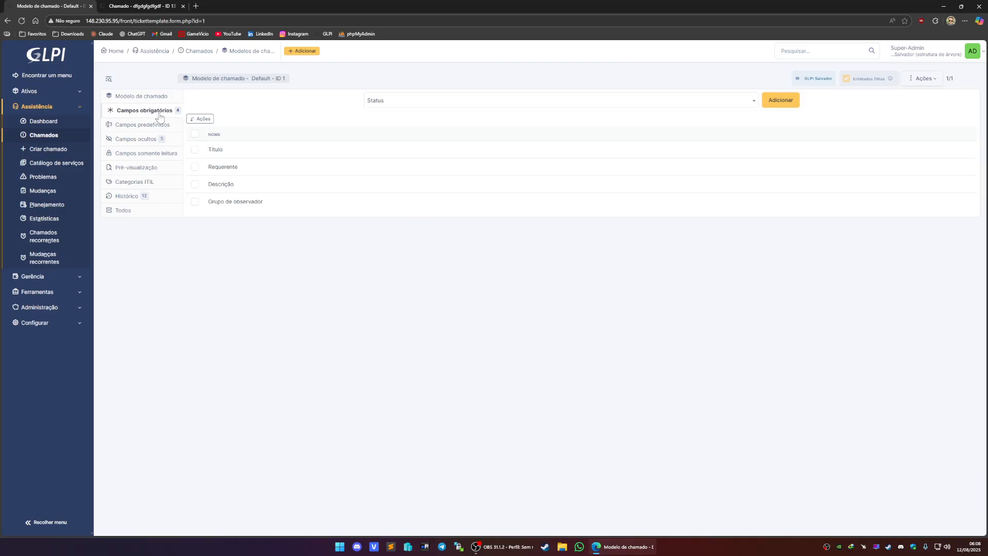
- Save the Default ticket template's main settings, confirming the action
{"action": "left_click", "coordinate": [149, 97]}
{"action": "left_click", "coordinate": [959, 180]}
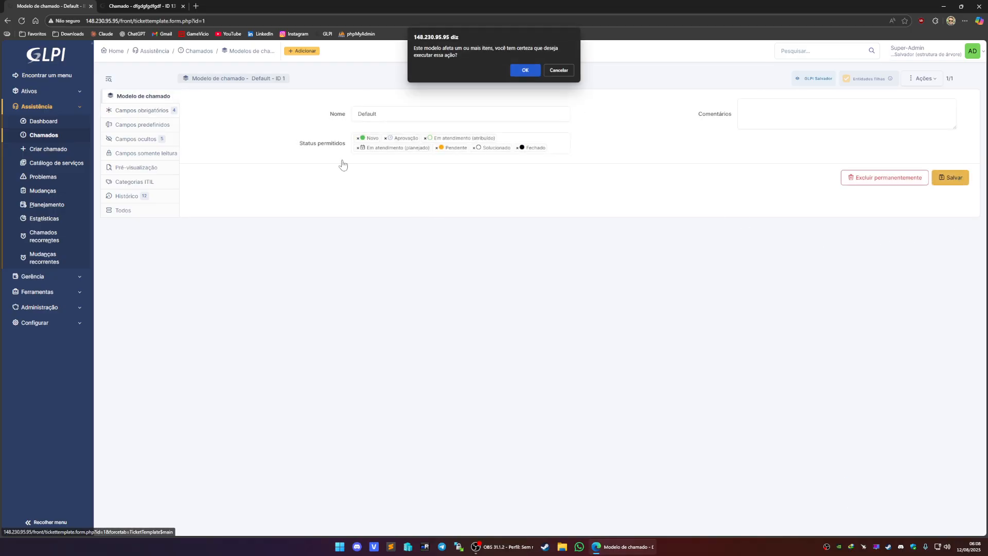
{"action": "left_click", "coordinate": [523, 70]}
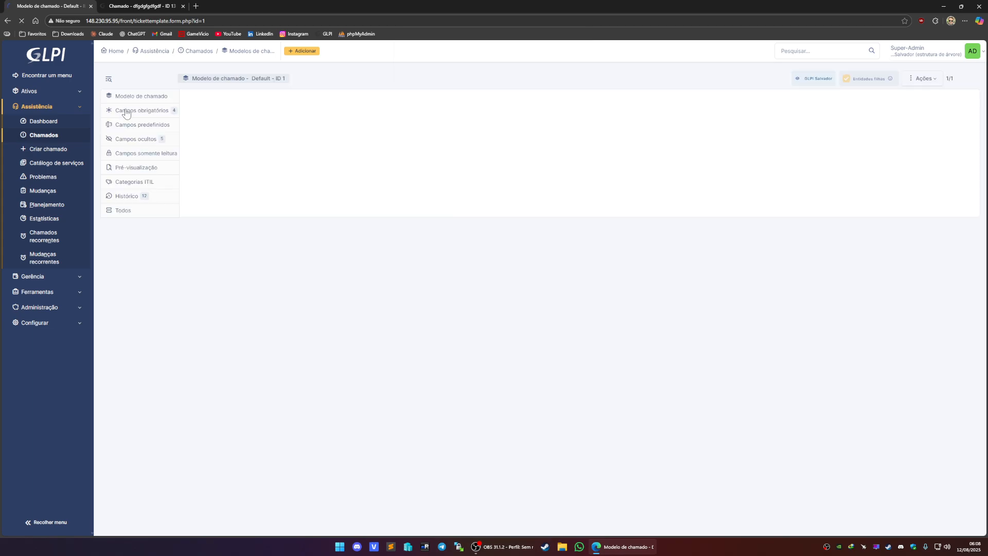
- Open a new ticket form, enter the description thtrhyrtytryrty and try to submit it
{"action": "left_click", "coordinate": [150, 6]}
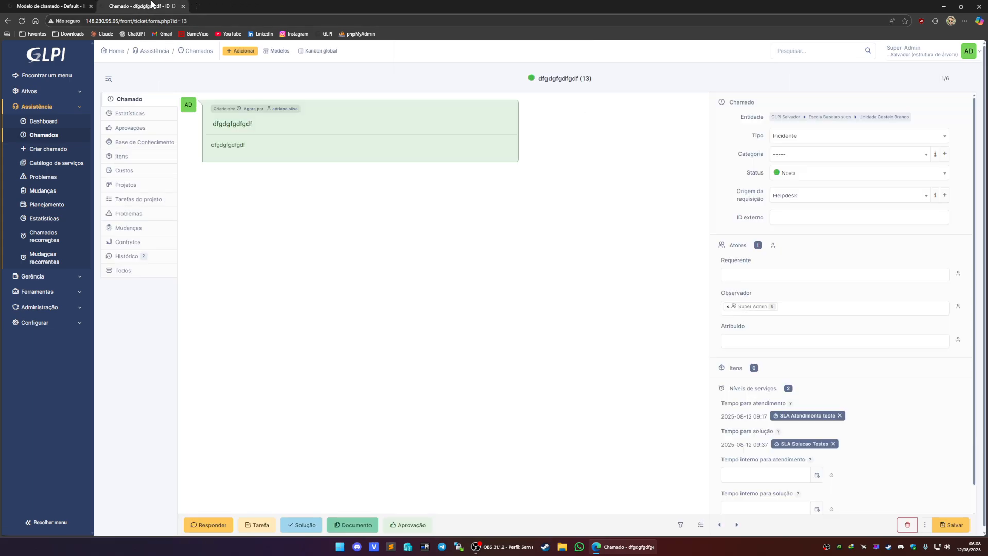
{"action": "left_click", "coordinate": [238, 54]}
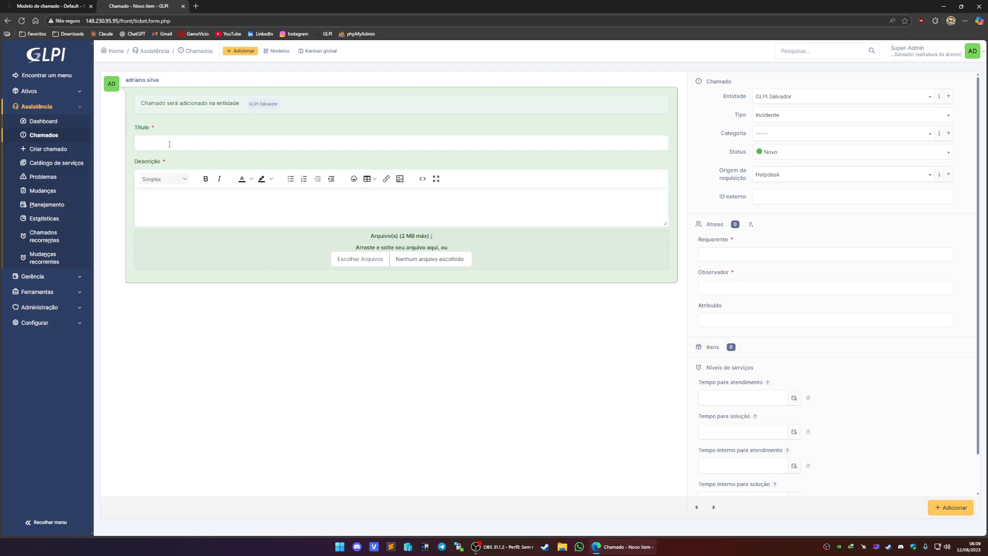
{"action": "left_click", "coordinate": [157, 205]}
{"action": "type", "text": "thtrhyrtytryrty"}
{"action": "left_click", "coordinate": [951, 507]}
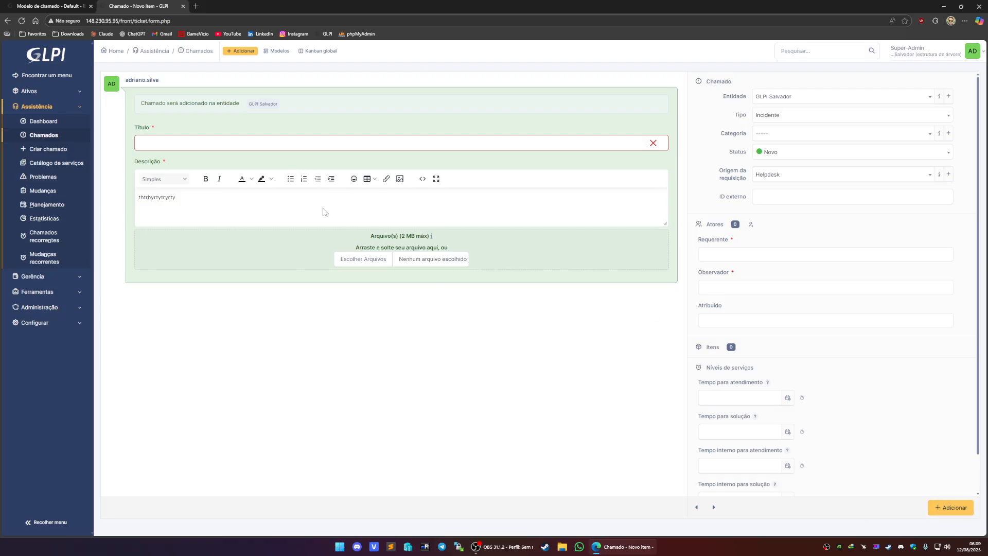
- Fill in the title tryertyrrtyty and the logged-in user as requester, then try submitting the ticket again
{"action": "left_click", "coordinate": [242, 141]}
{"action": "type", "text": "tryertyrrtyty"}
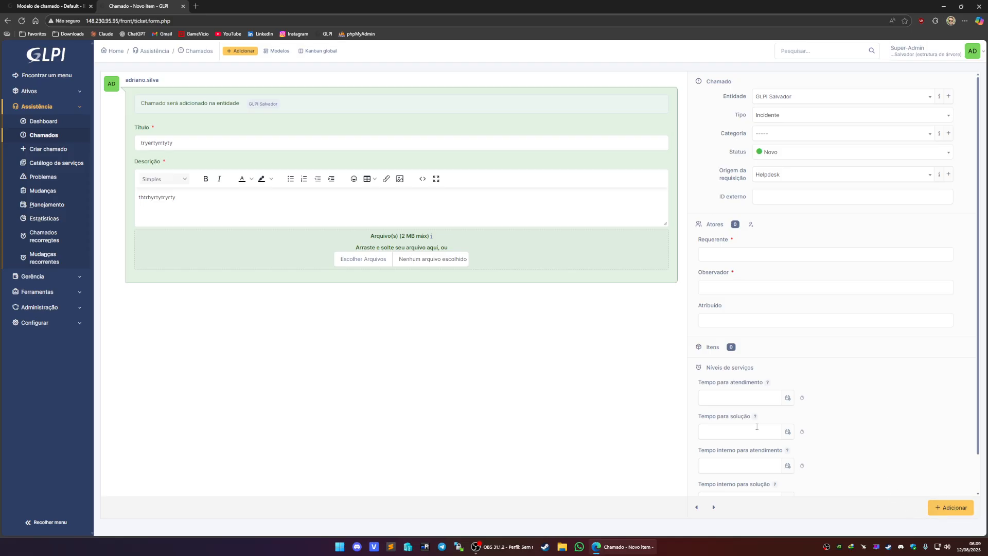
{"action": "left_click", "coordinate": [712, 252]}
{"action": "left_click", "coordinate": [734, 272]}
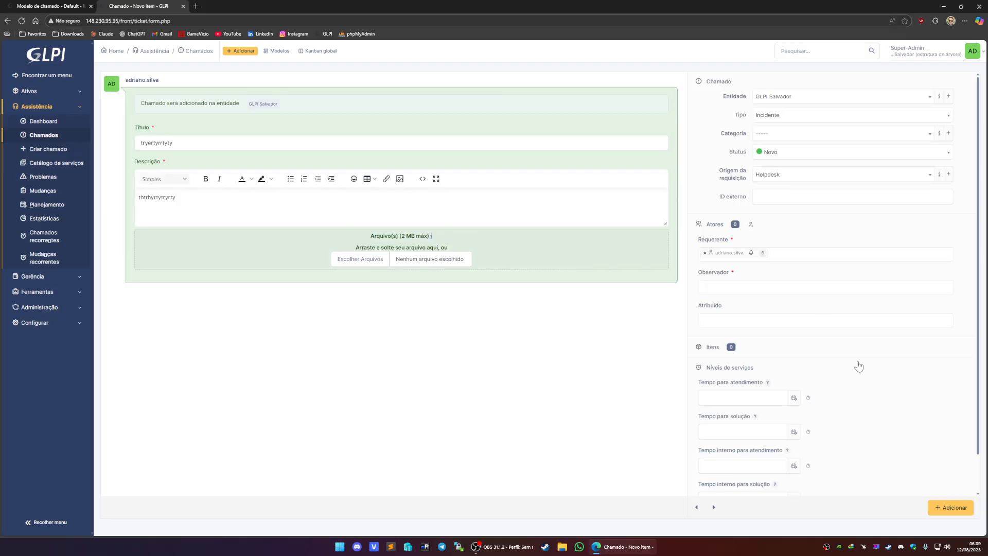
{"action": "mouse_move", "coordinate": [730, 252]}
{"action": "left_click", "coordinate": [962, 512]}
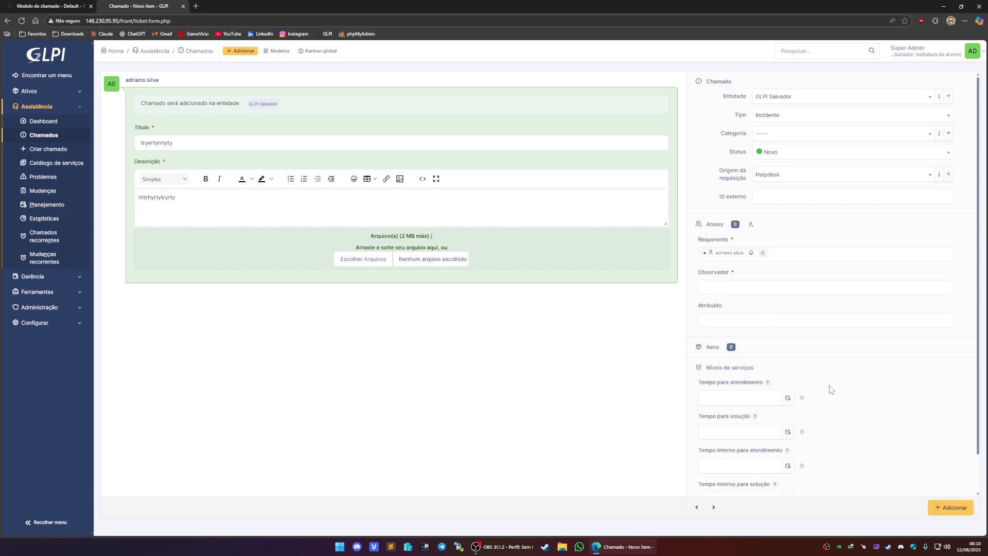
- Open the observer list to review the available observers
{"action": "left_click", "coordinate": [759, 290]}
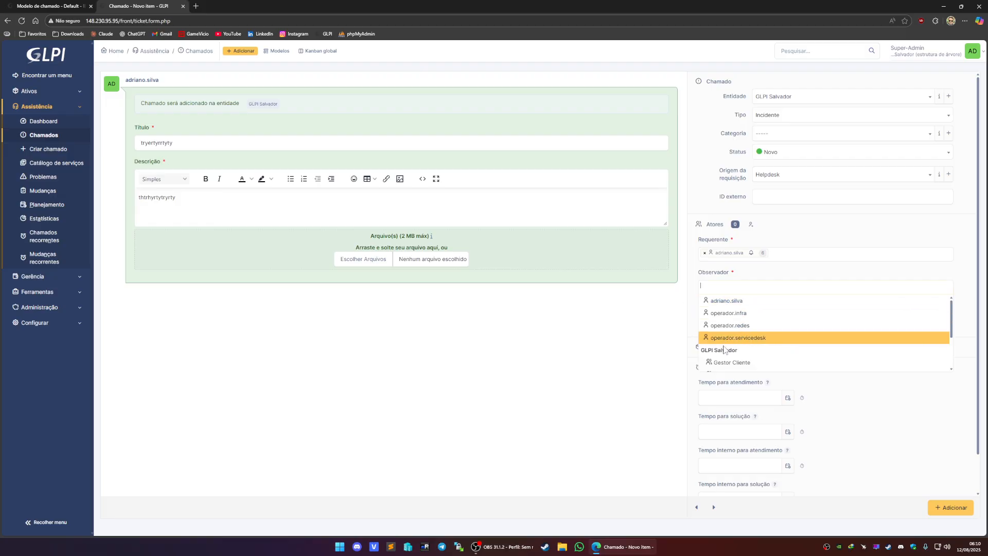
{"action": "left_click", "coordinate": [405, 318]}
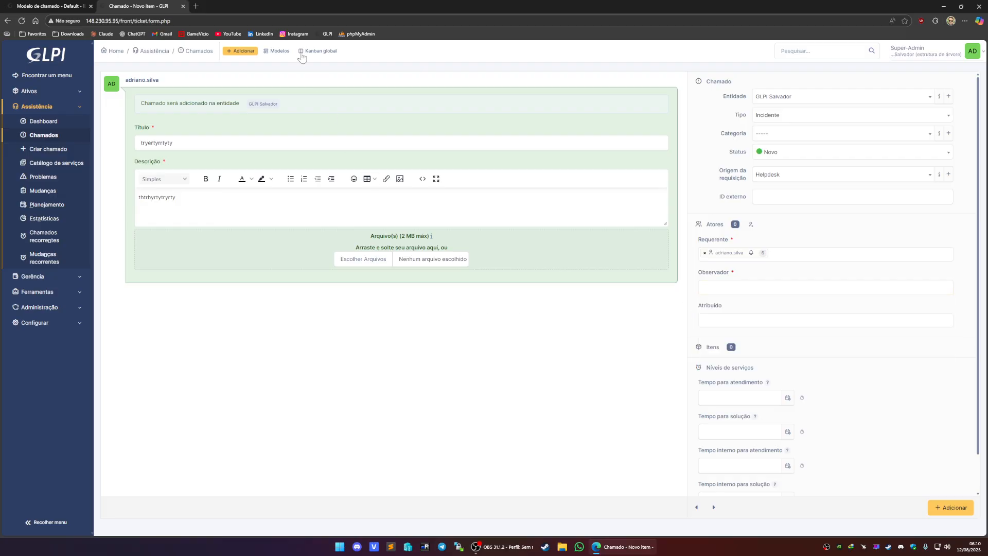
{"action": "left_click", "coordinate": [726, 286]}
{"action": "left_click", "coordinate": [624, 330]}
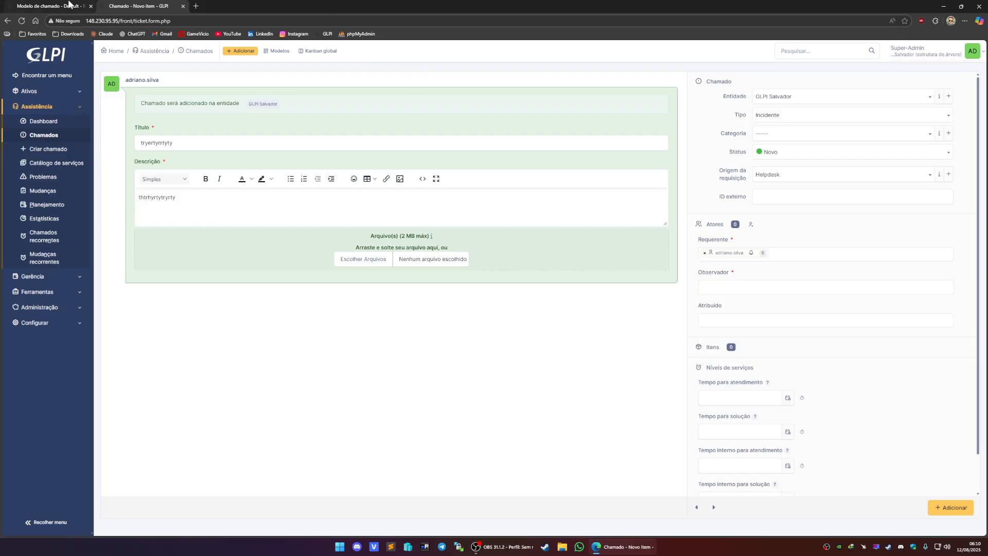
- Permanently remove the Grupo de observador field from the Default template's mandatory fields
{"action": "left_click", "coordinate": [69, 5]}
{"action": "left_click", "coordinate": [137, 140]}
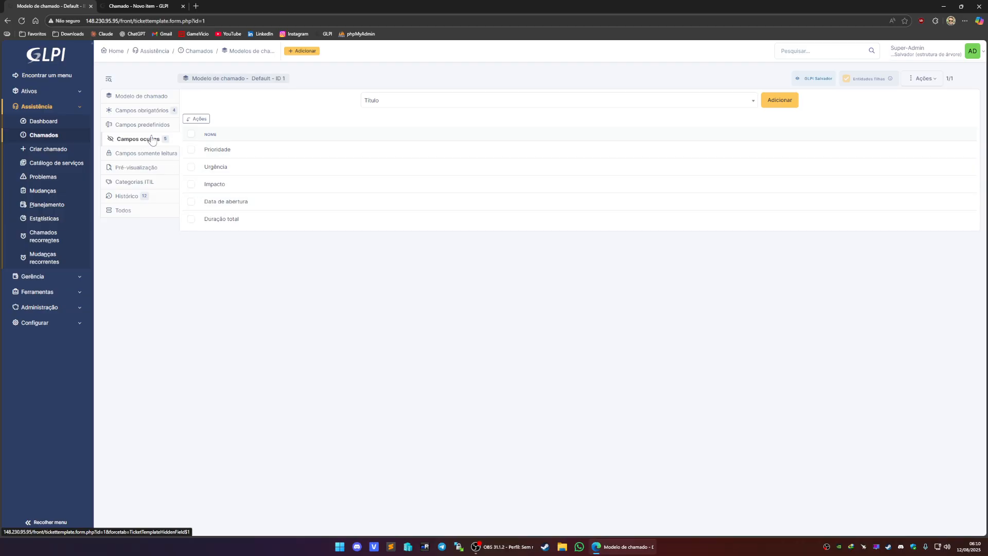
{"action": "left_click", "coordinate": [155, 110]}
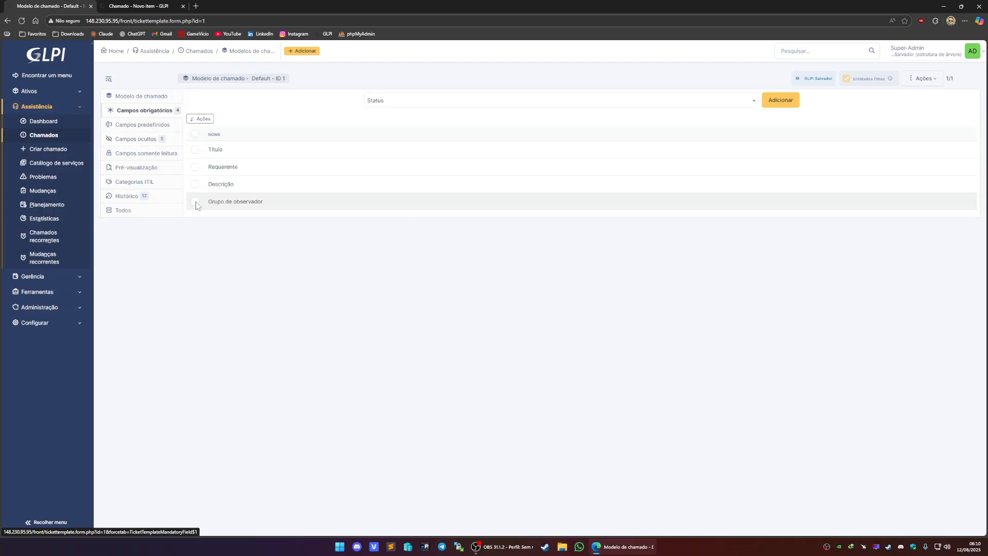
{"action": "left_click", "coordinate": [195, 201]}
{"action": "left_click", "coordinate": [200, 119]}
{"action": "left_click", "coordinate": [501, 93]}
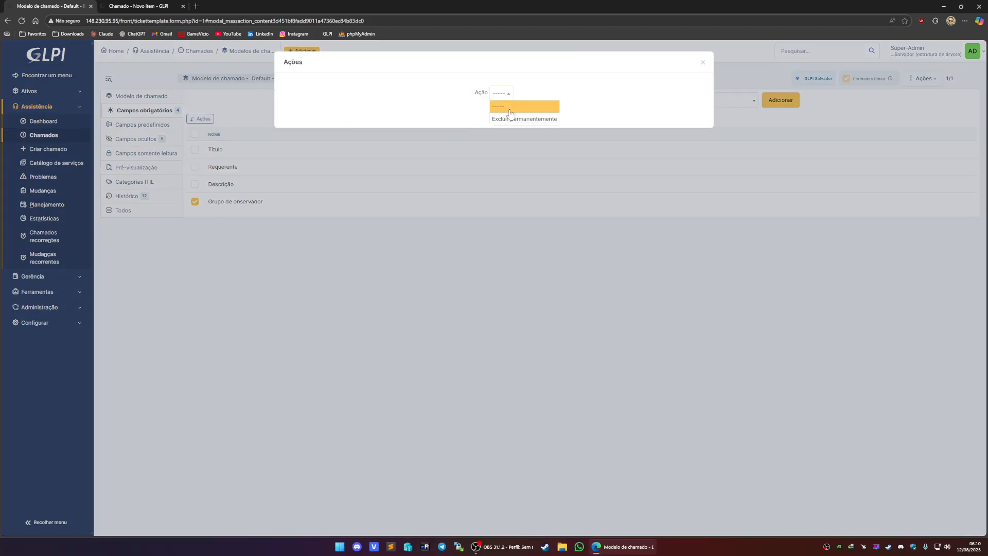
{"action": "left_click", "coordinate": [520, 119]}
{"action": "left_click", "coordinate": [494, 112]}
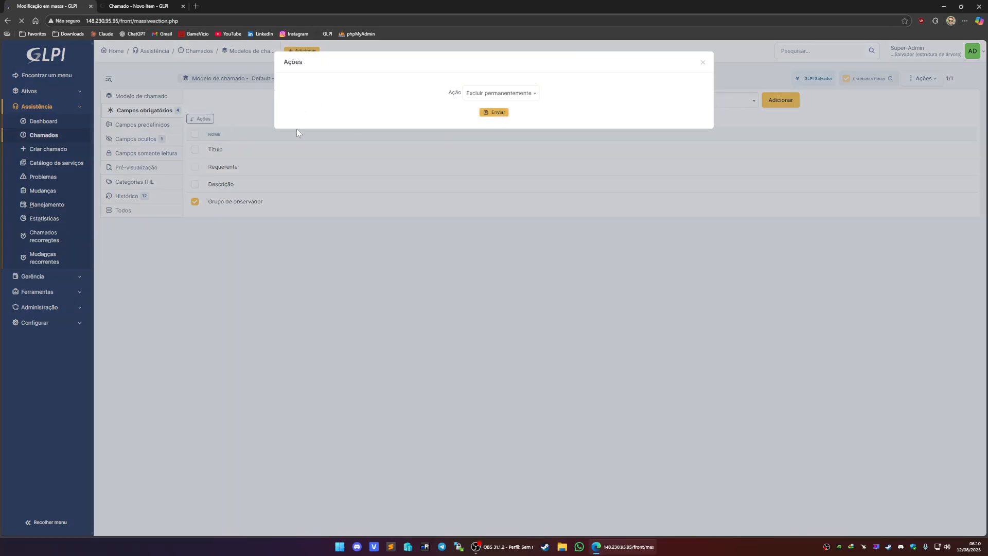
- Reload the new ticket form and enter the title fghhfg and the description fhgfghfghhgf
{"action": "left_click", "coordinate": [139, 5]}
{"action": "key", "text": "Return"}
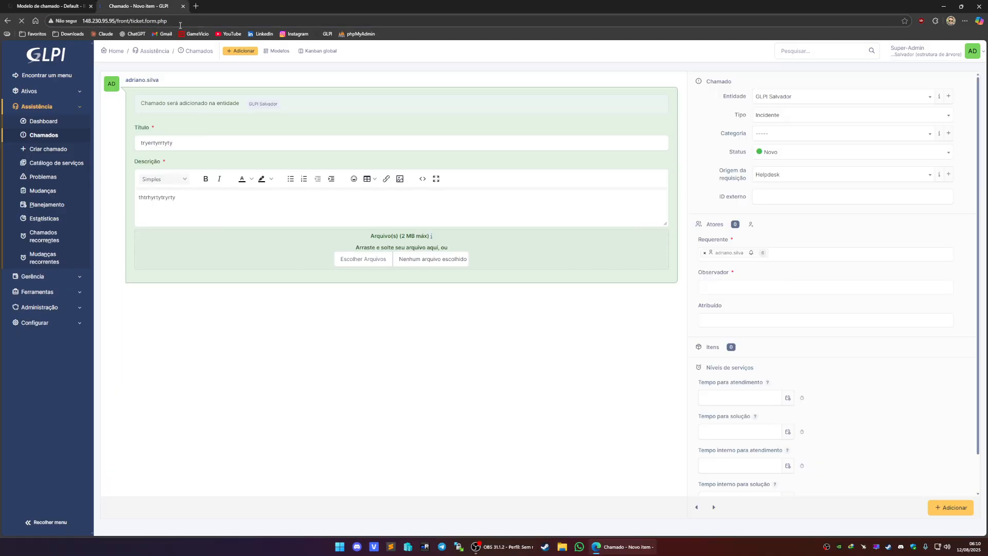
{"action": "left_click", "coordinate": [177, 150]}
{"action": "type", "text": "fghhfg"}
{"action": "left_click", "coordinate": [154, 198]}
{"action": "type", "text": "fhgfghfghhgf"}
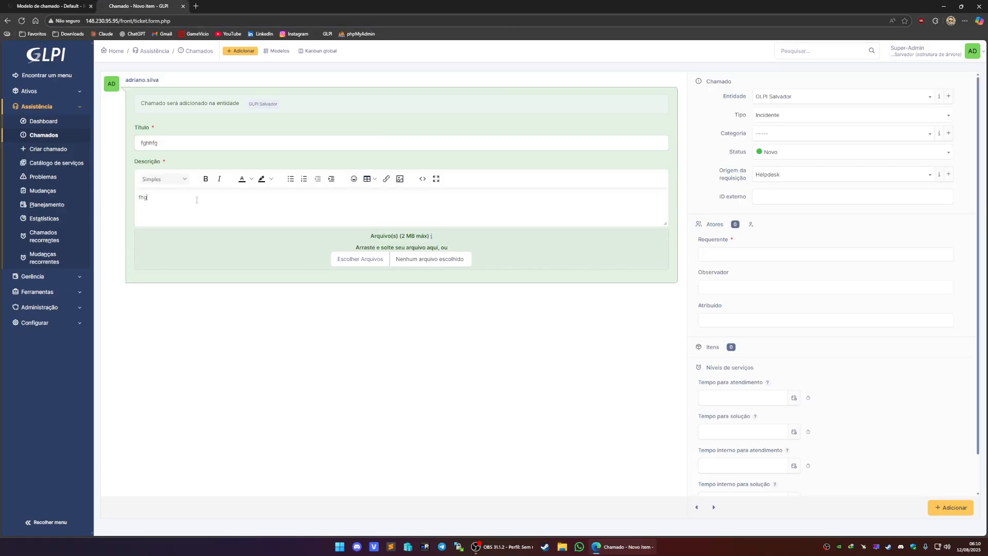
- Set the ticket's entity to Unidade Castelo Branco and its category to Desktops|Notebooks > Instalação
{"action": "left_click", "coordinate": [772, 97]}
{"action": "left_click", "coordinate": [798, 134]}
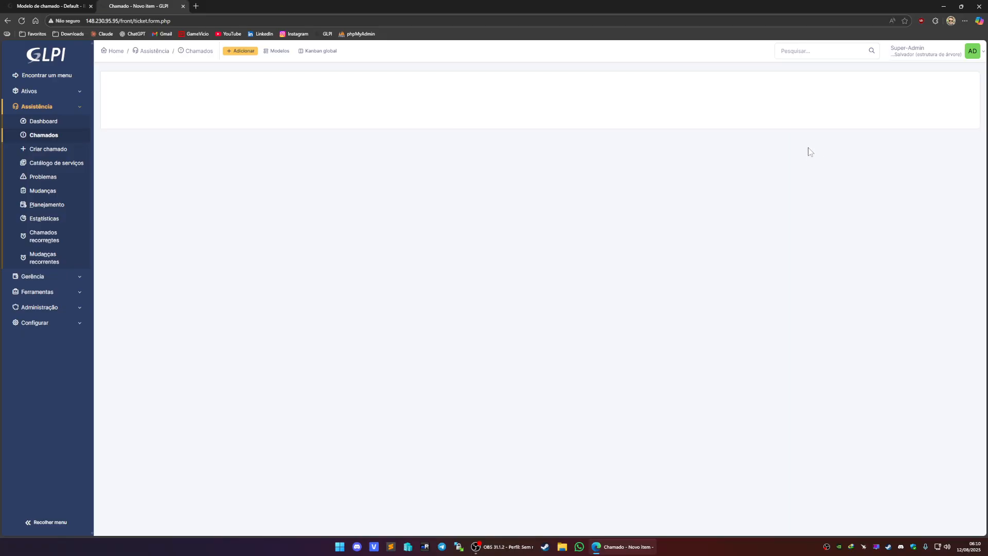
{"action": "left_click", "coordinate": [773, 135]}
{"action": "left_click", "coordinate": [809, 196]}
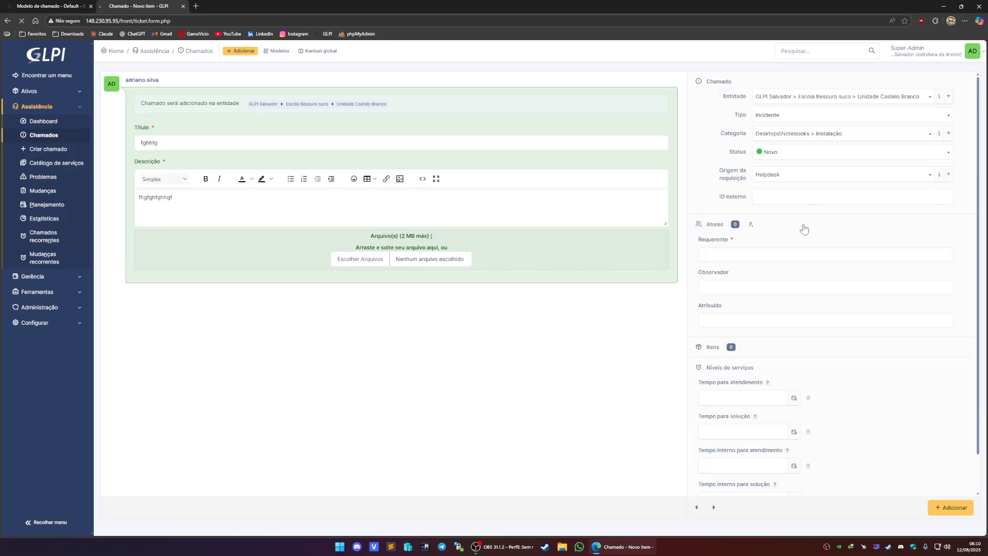
- Add the logged-in user as requester and submit the new ticket
{"action": "left_click", "coordinate": [737, 249]}
{"action": "type", "text": "adr"}
{"action": "left_click", "coordinate": [739, 268]}
{"action": "left_click", "coordinate": [954, 509]}
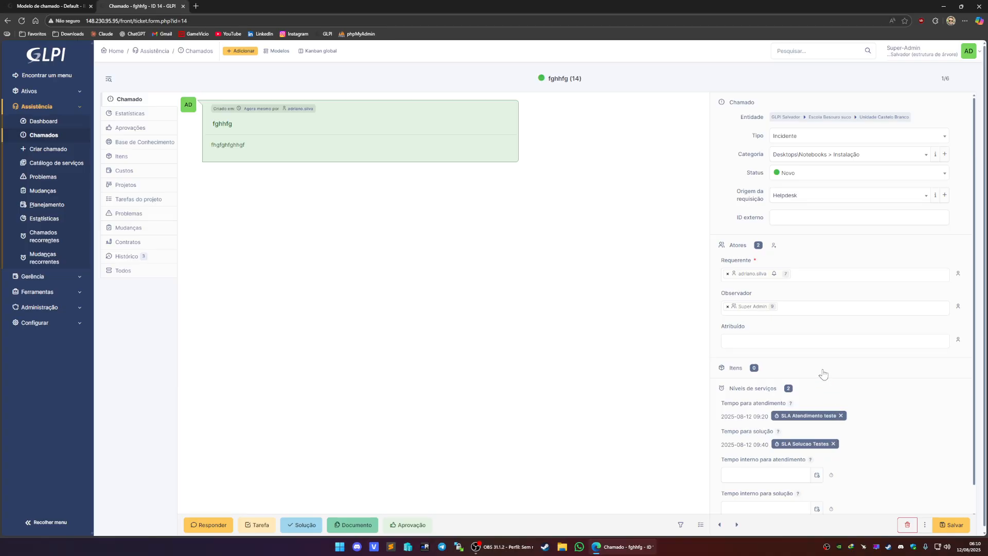
- Review the Default template's hidden and mandatory field lists and search the mandatory field options for catego
{"action": "left_click", "coordinate": [829, 391]}
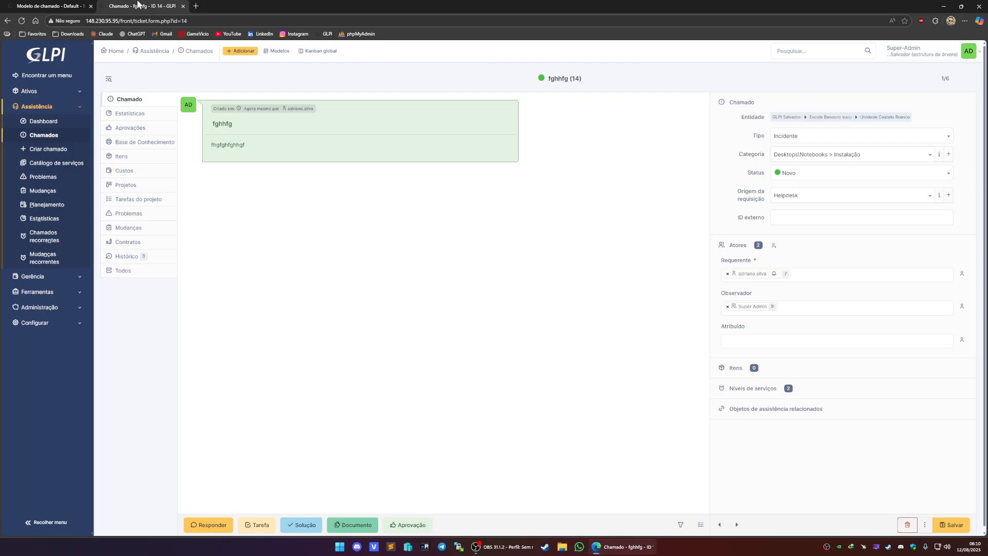
{"action": "left_click", "coordinate": [69, 7]}
{"action": "left_click", "coordinate": [139, 139]}
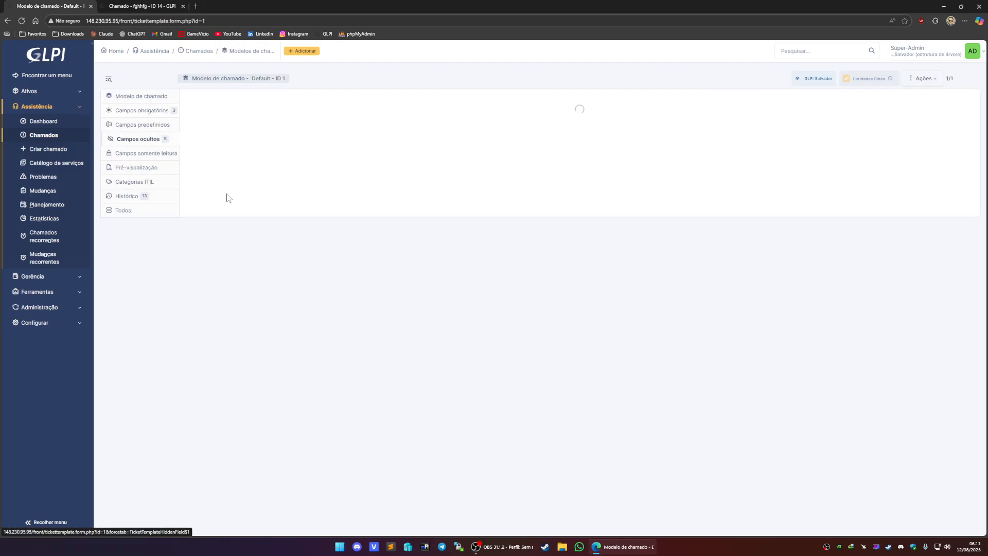
{"action": "left_click", "coordinate": [164, 113]}
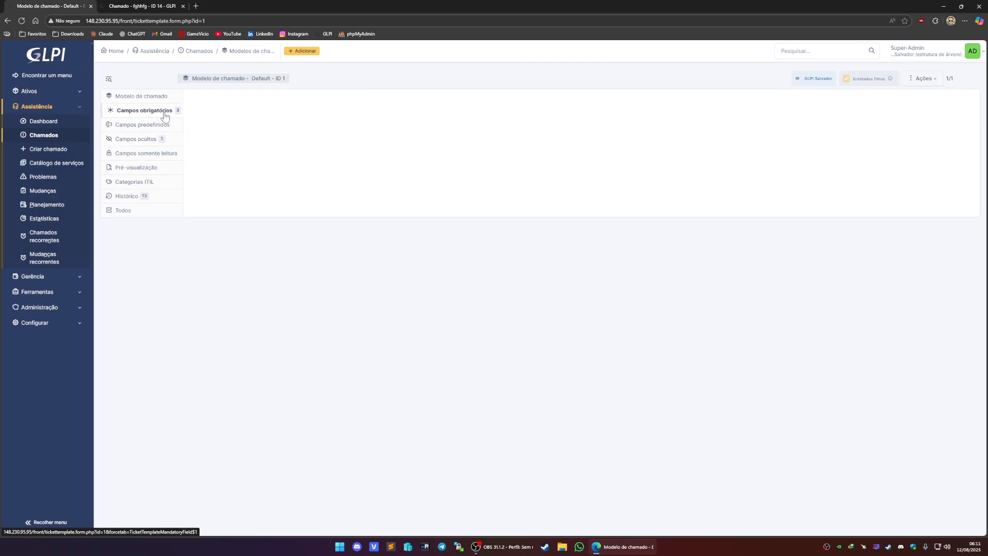
{"action": "left_click", "coordinate": [151, 5]}
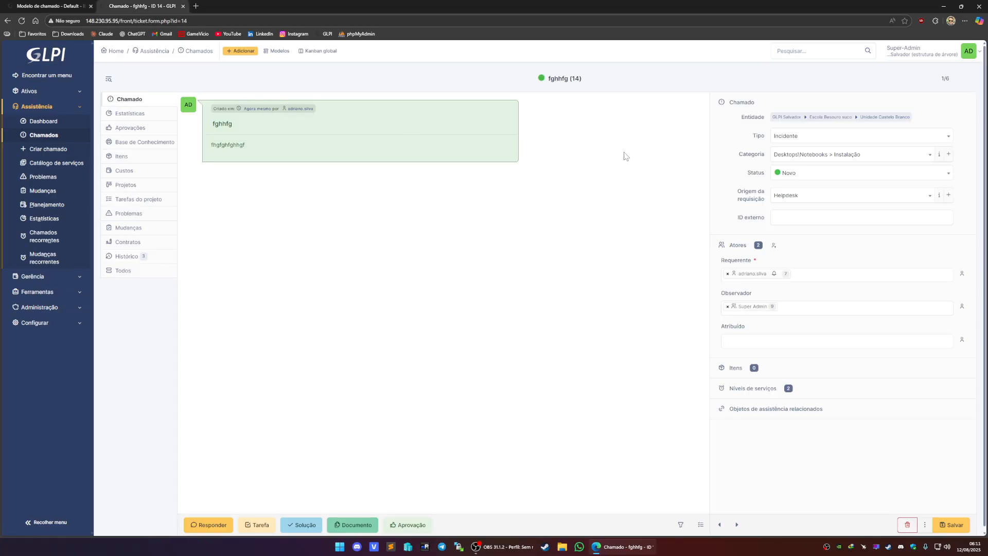
{"action": "left_click", "coordinate": [22, 5]}
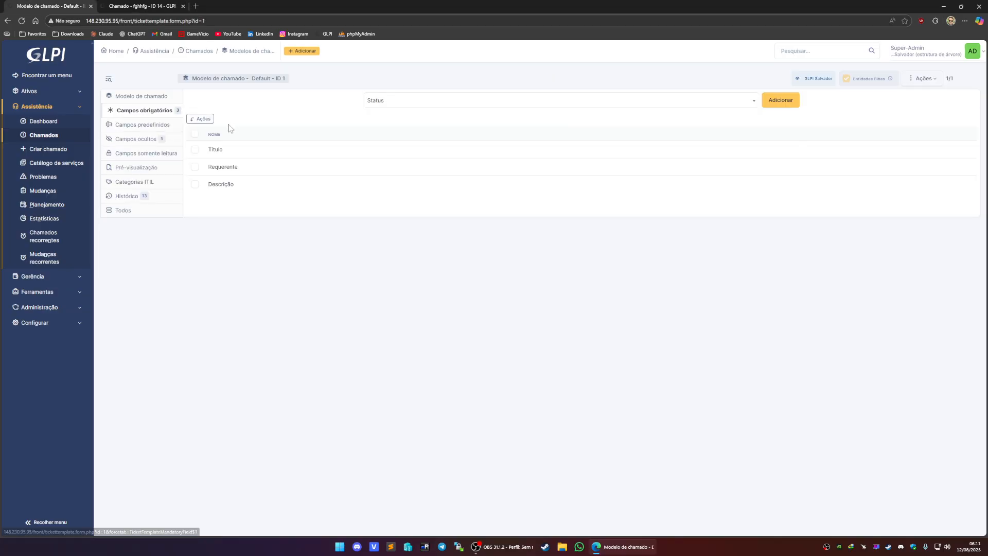
{"action": "left_click", "coordinate": [412, 105]}
{"action": "type", "text": "catego"}
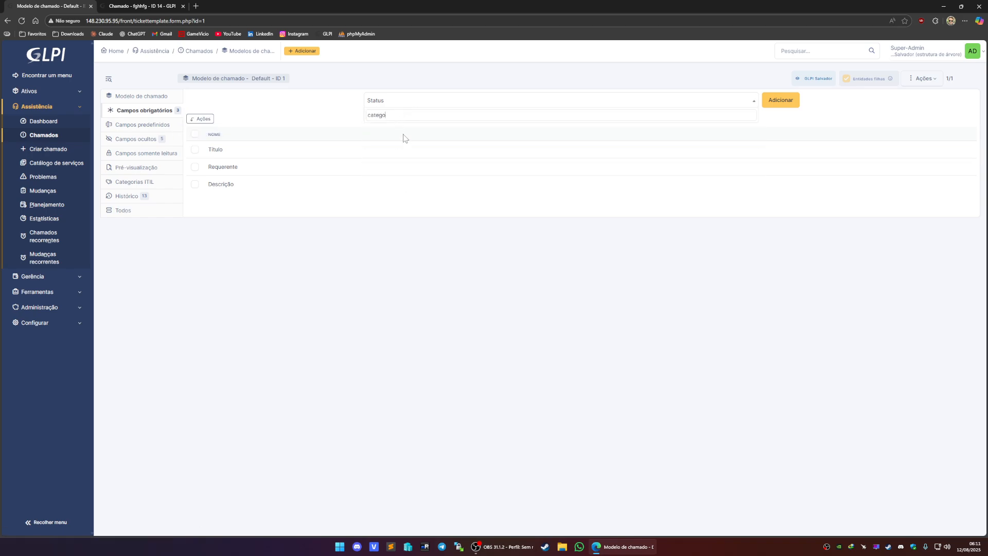
- Compare the created ticket with the template's mandatory field options and main settings
{"action": "left_click", "coordinate": [138, 6]}
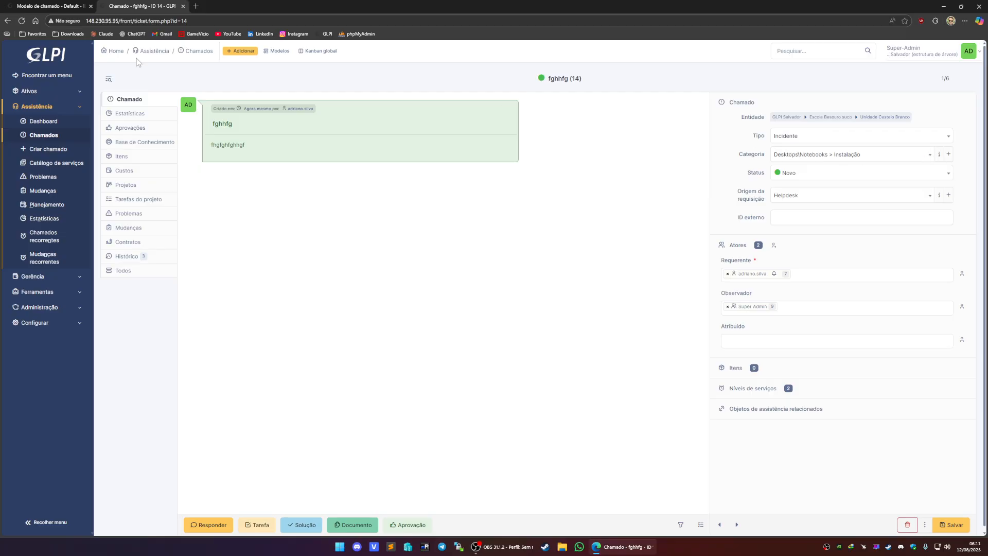
{"action": "left_click", "coordinate": [49, 6]}
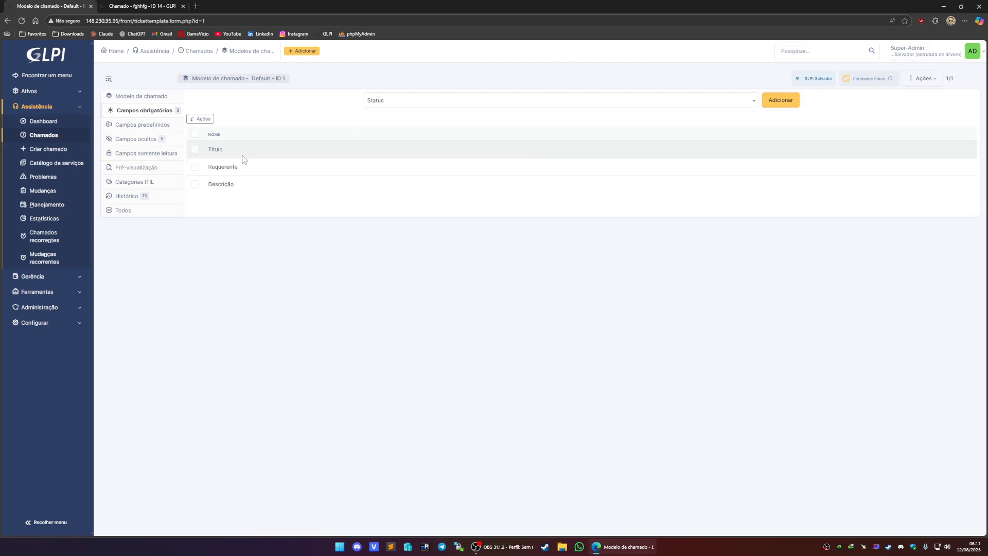
{"action": "left_click", "coordinate": [403, 100]}
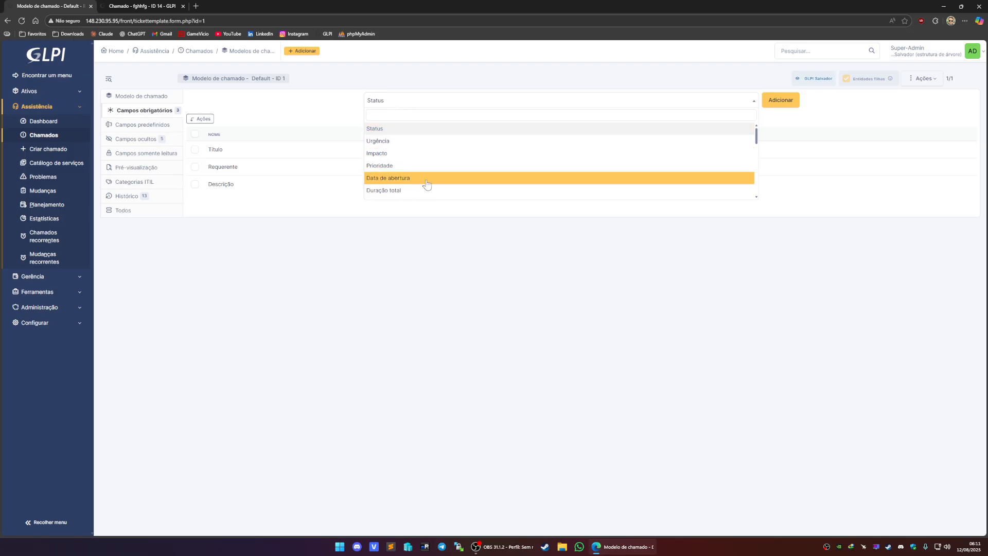
{"action": "left_click", "coordinate": [216, 236]}
{"action": "left_click", "coordinate": [140, 139]}
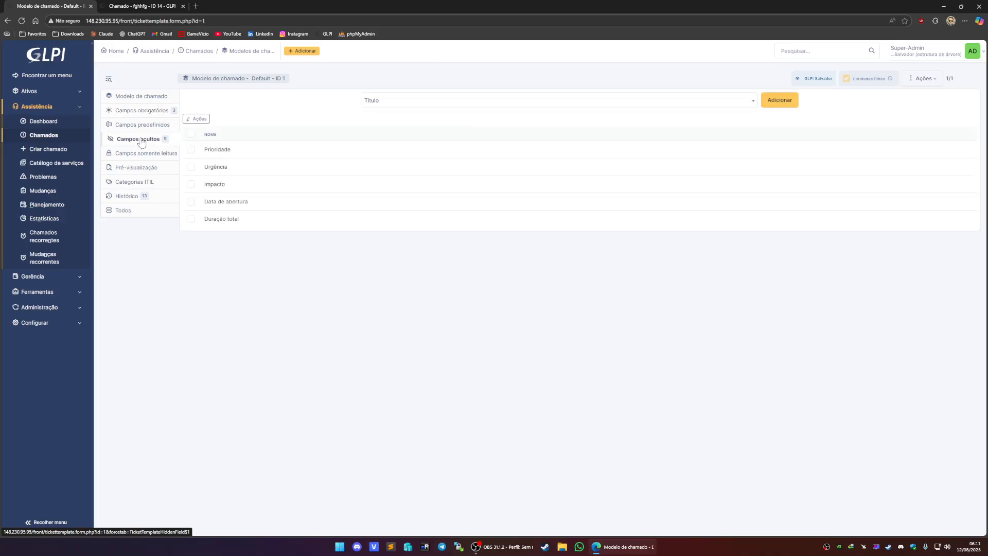
{"action": "left_click", "coordinate": [152, 112]}
{"action": "left_click", "coordinate": [409, 103]}
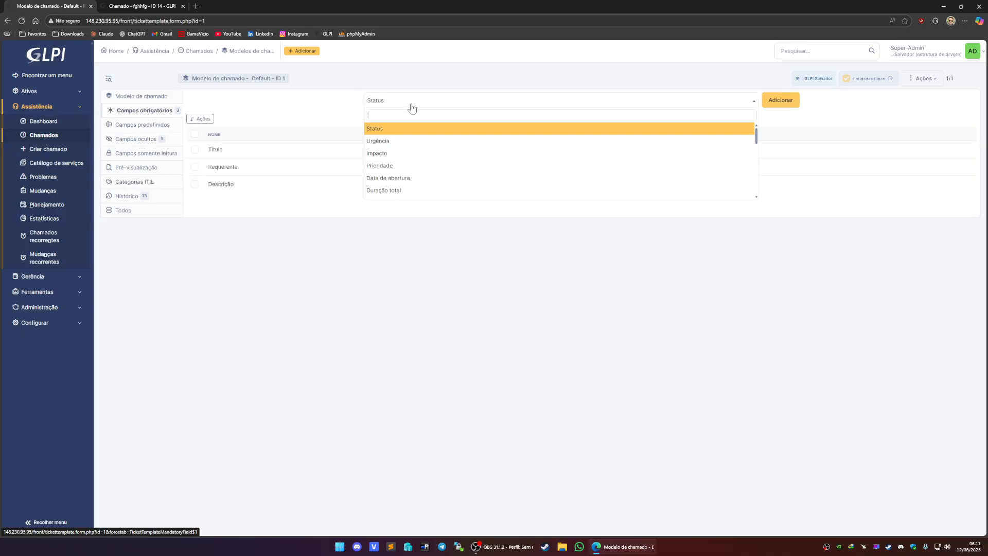
{"action": "scroll", "coordinate": [436, 158], "scroll_direction": "down", "scroll_amount": 10}
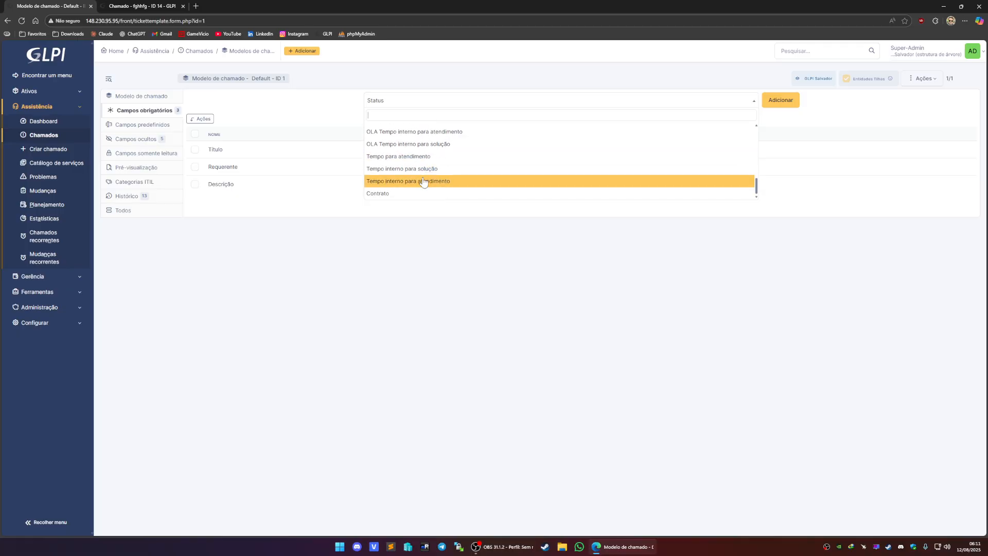
{"action": "left_click", "coordinate": [359, 235]}
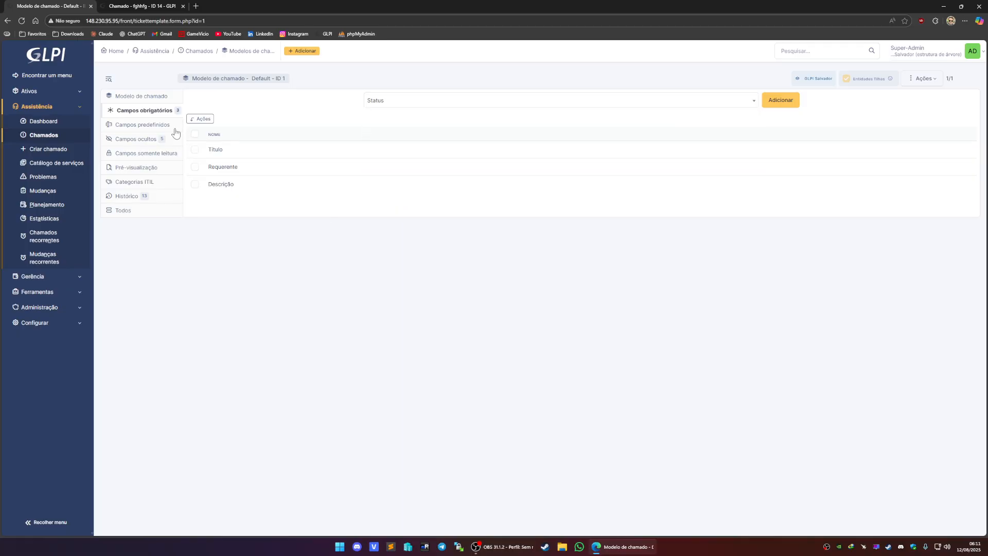
{"action": "left_click", "coordinate": [154, 6]}
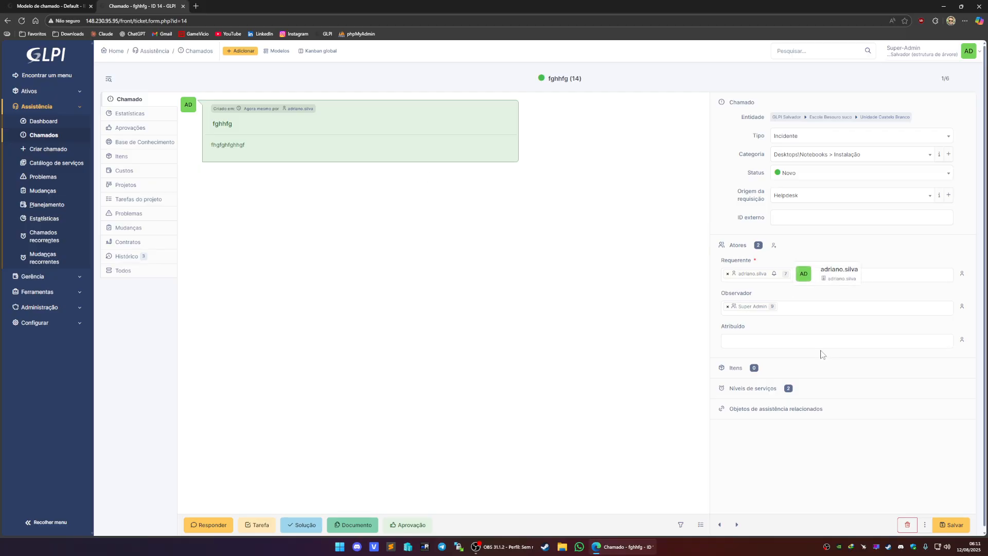
{"action": "left_click", "coordinate": [51, 7]}
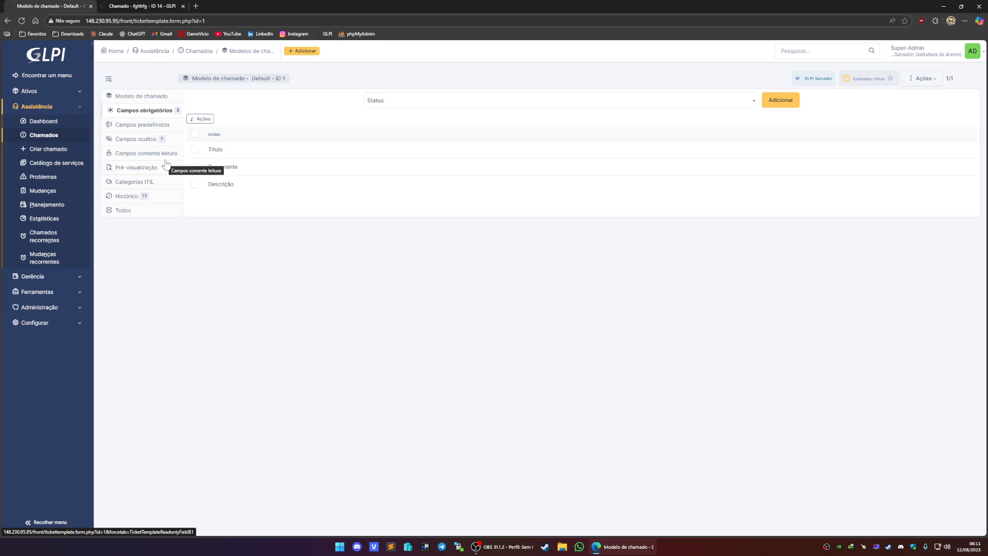
{"action": "left_click", "coordinate": [160, 97]}
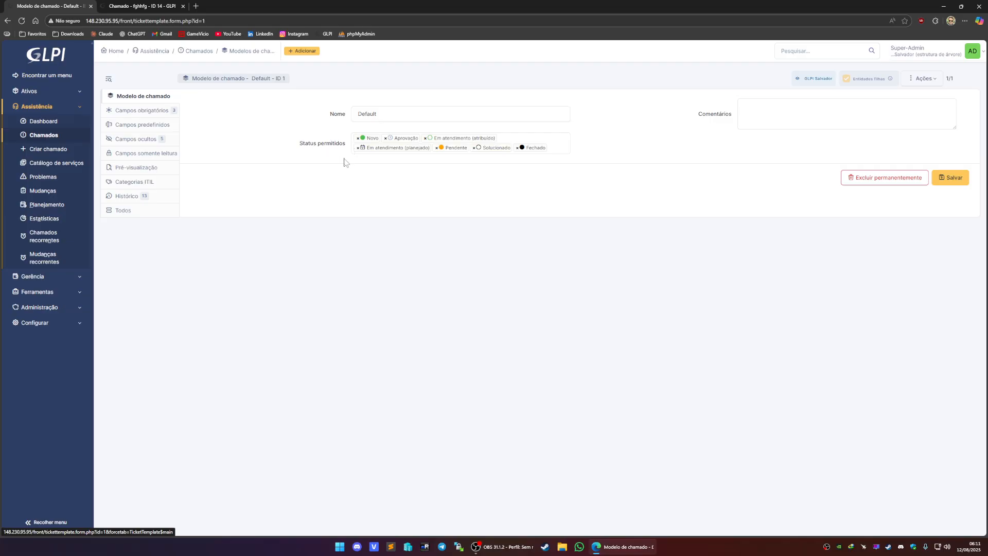
{"action": "key", "text": "ctrl+Tab"}
- Review the status options available on the created ticket
{"action": "left_click", "coordinate": [839, 175]}
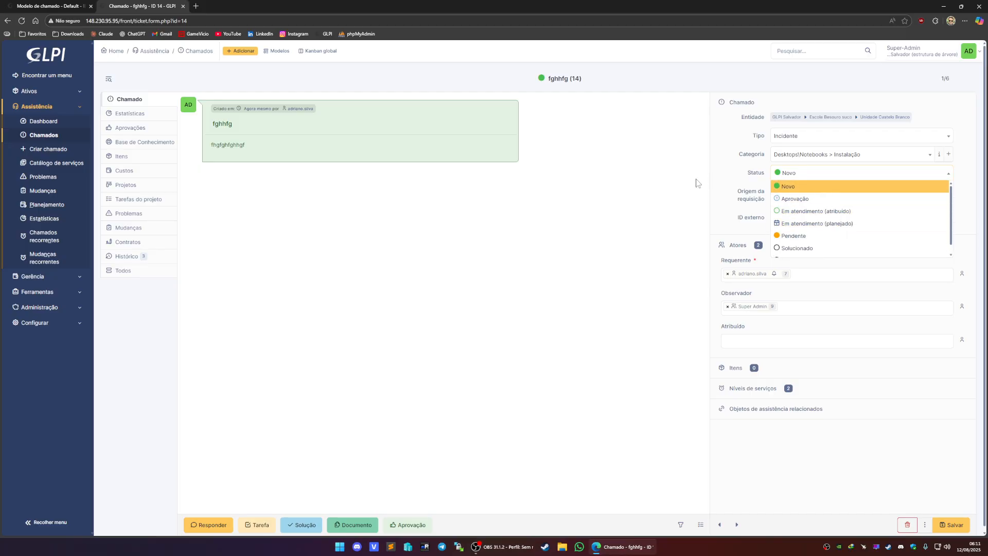
{"action": "left_click", "coordinate": [698, 184]}
{"action": "left_click", "coordinate": [836, 176]}
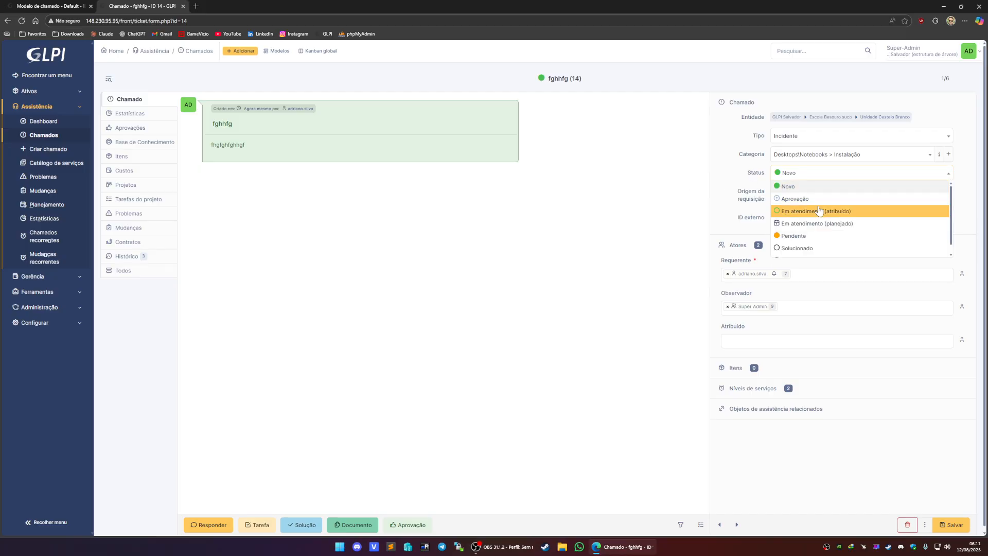
{"action": "scroll", "coordinate": [826, 219], "scroll_direction": "down", "scroll_amount": 1}
{"action": "scroll", "coordinate": [810, 223], "scroll_direction": "up", "scroll_amount": 1}
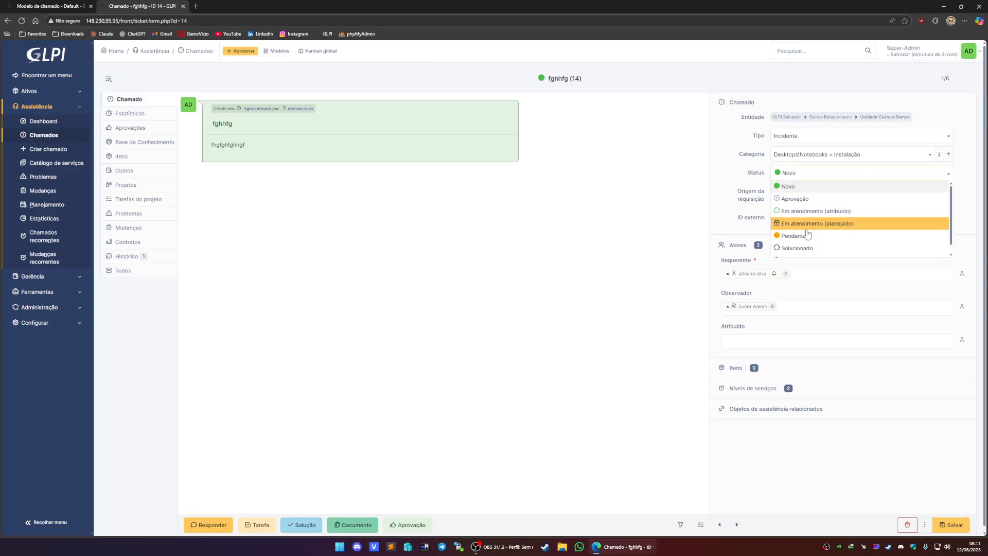
{"action": "left_click", "coordinate": [641, 203]}
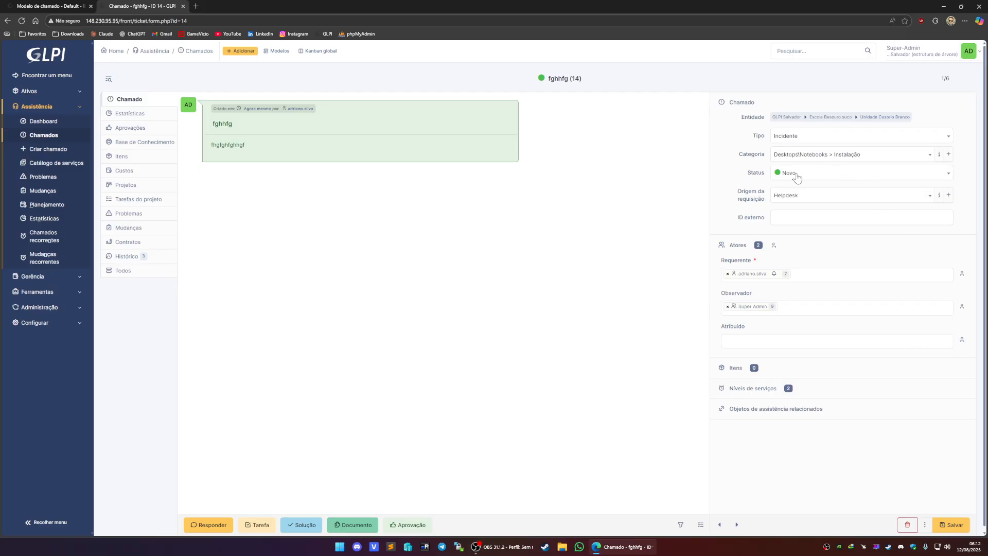
- Assign the ticket to yourself and add the solution hgffhgfhghg
{"action": "left_click", "coordinate": [962, 339]}
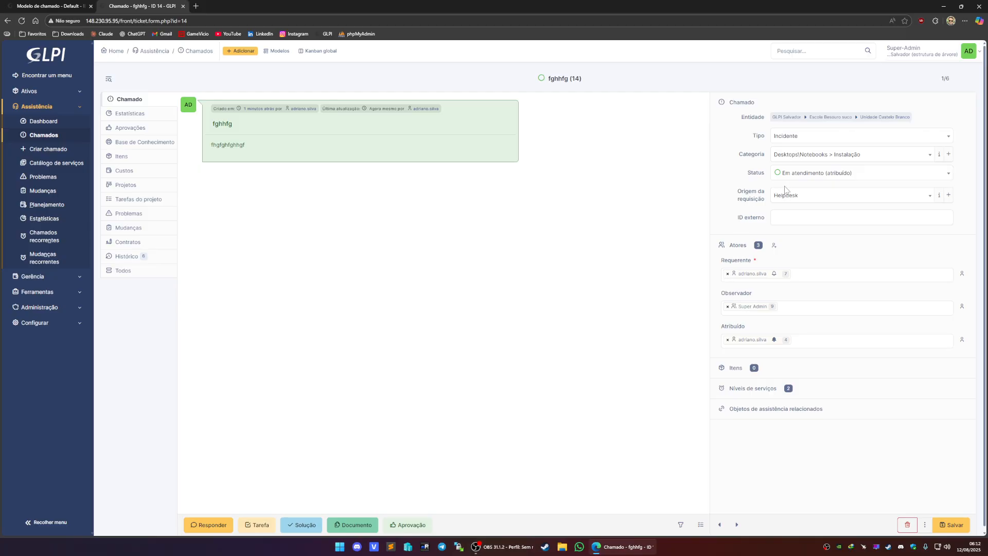
{"action": "left_click", "coordinate": [301, 525]}
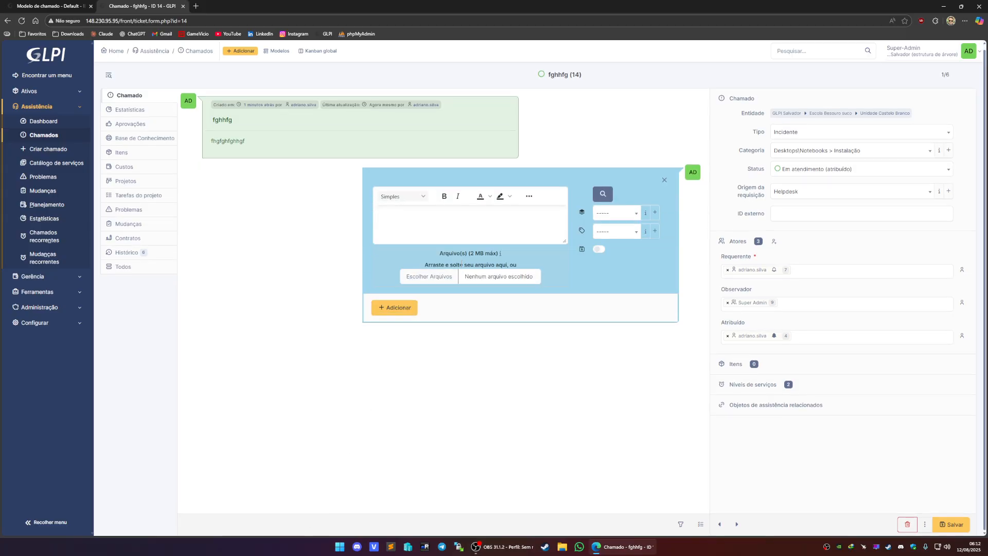
{"action": "left_click", "coordinate": [412, 225]}
{"action": "type", "text": "hgffhgfhghg"}
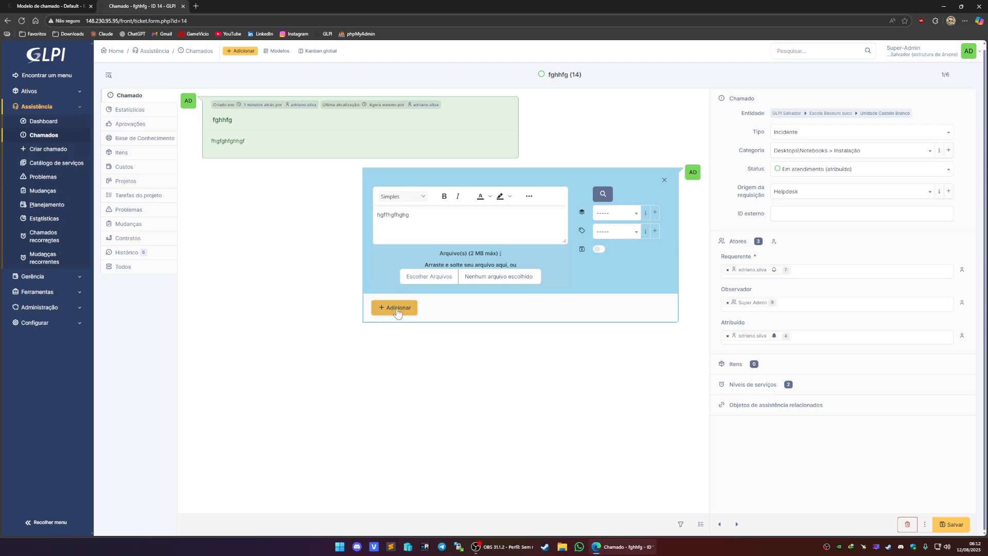
{"action": "left_click", "coordinate": [388, 307]}
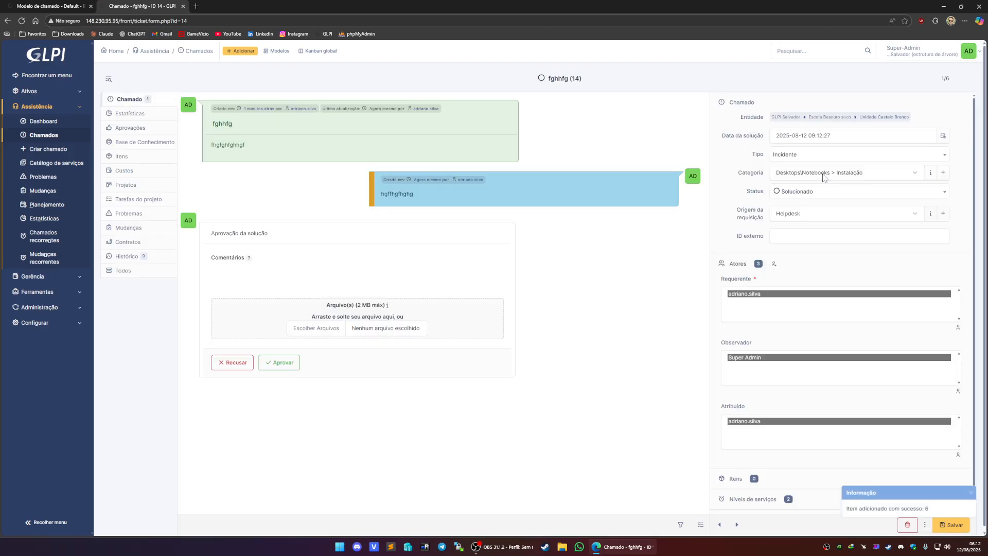
- Return to the tickets list
{"action": "left_click", "coordinate": [869, 196]}
{"action": "left_click", "coordinate": [550, 307]}
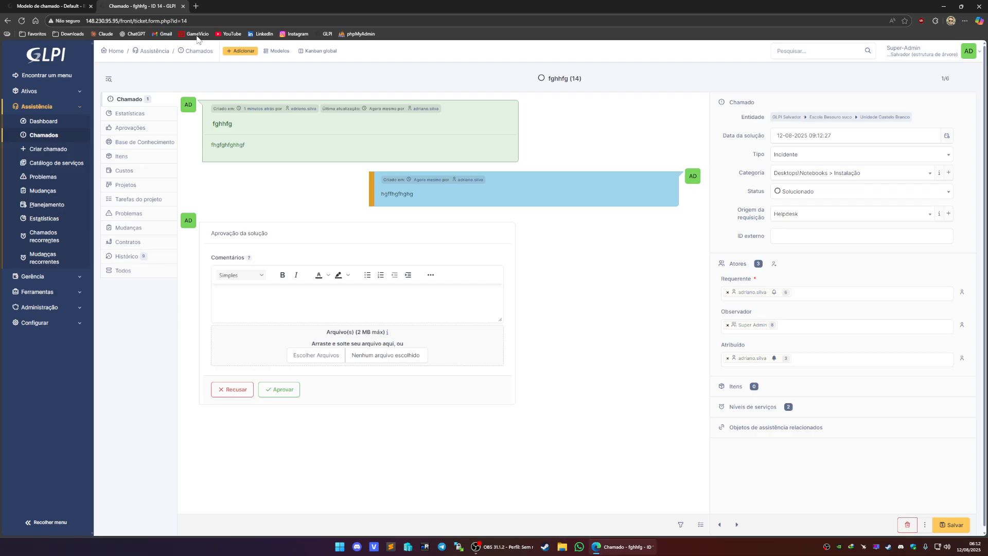
{"action": "left_click", "coordinate": [42, 137]}
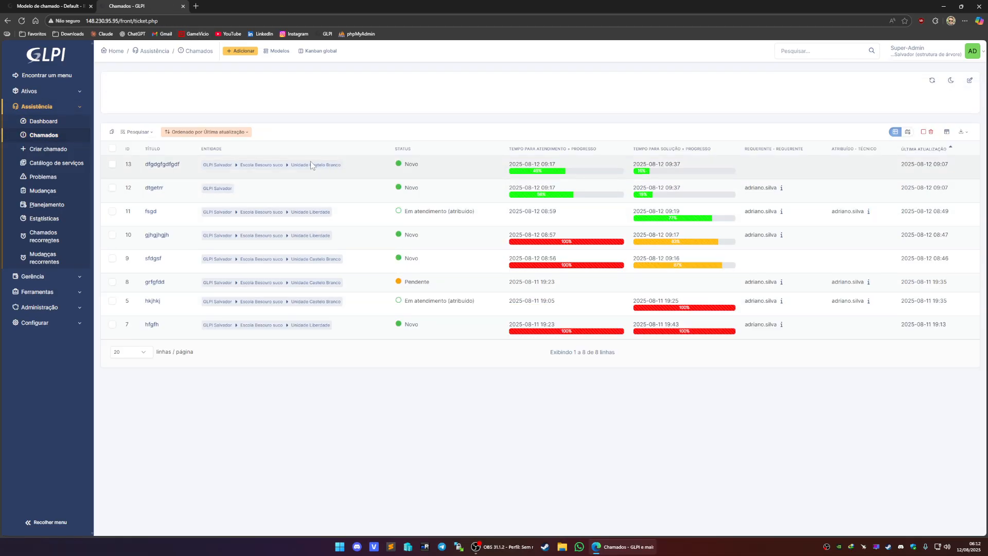
- Open ticket dfgdgfgdfgdf from the list and review the status options it offers
{"action": "left_click", "coordinate": [160, 193]}
{"action": "key", "text": "ctrl+shift+Tab"}
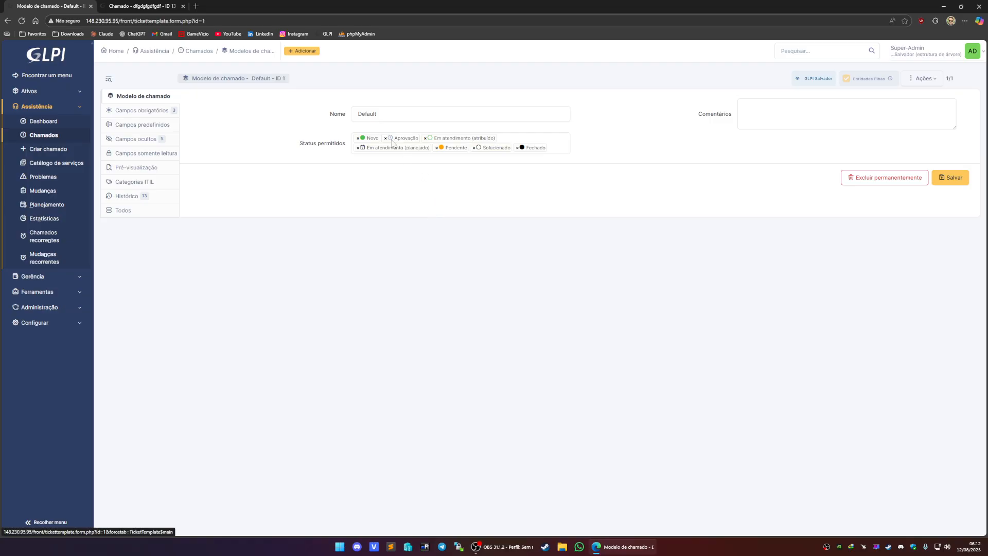
{"action": "left_click", "coordinate": [139, 6]}
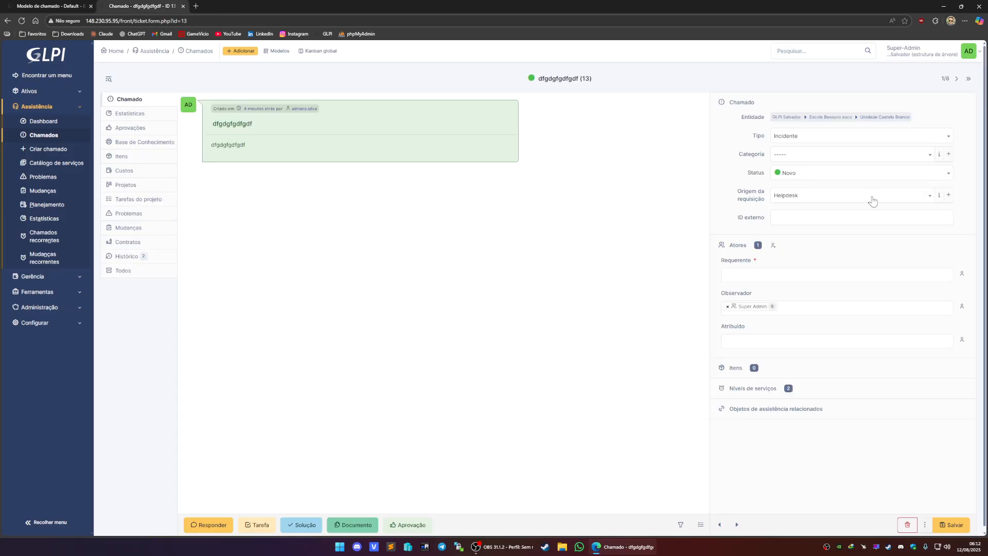
{"action": "left_click", "coordinate": [837, 175]}
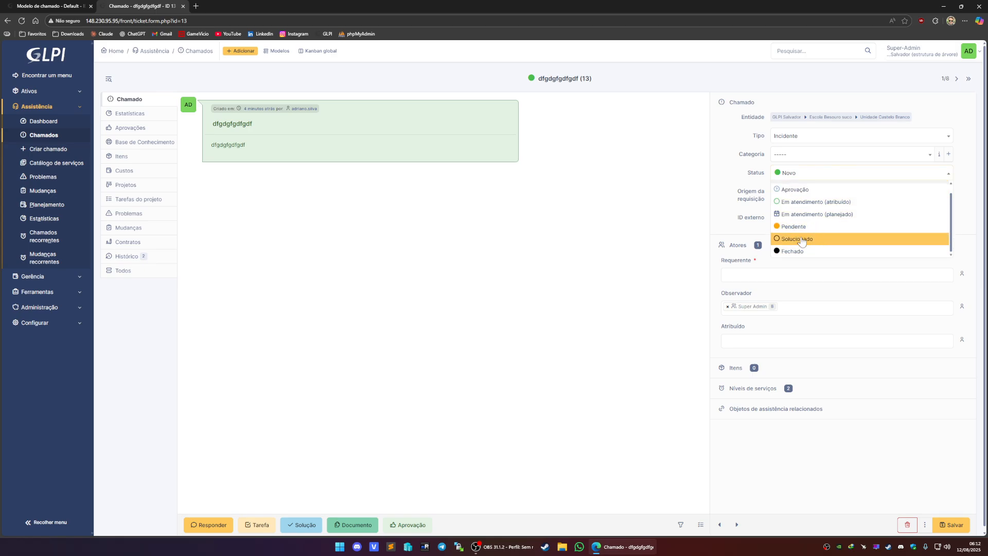
{"action": "left_click", "coordinate": [562, 245]}
{"action": "left_click", "coordinate": [93, 6]}
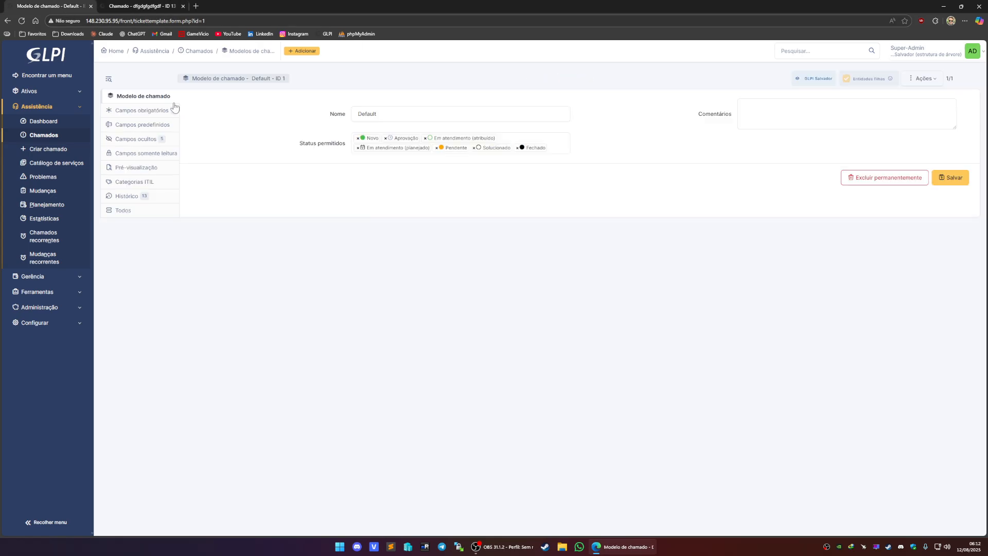
- Remove every allowed status from the Default template except Novo and Pendente
{"action": "left_click", "coordinate": [475, 149]}
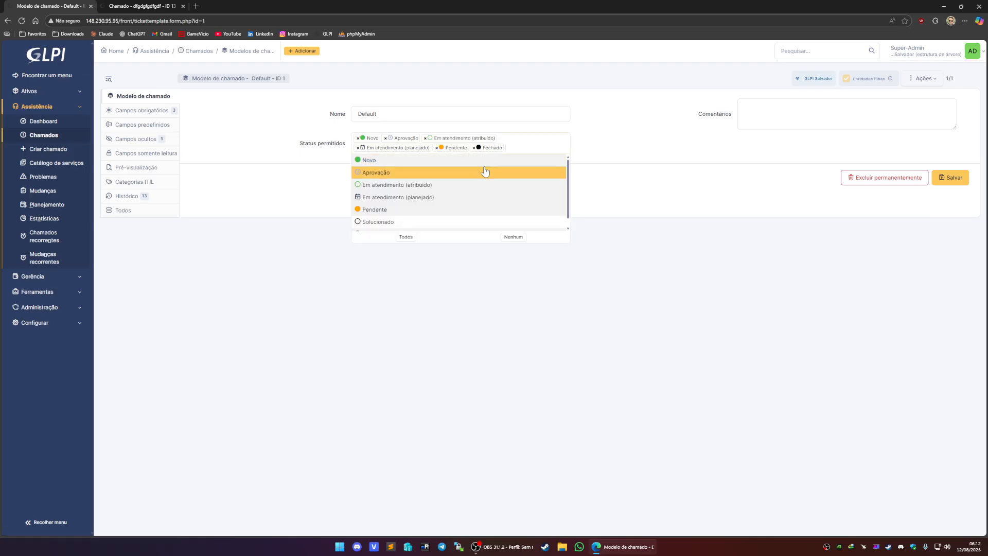
{"action": "left_click", "coordinate": [474, 148]}
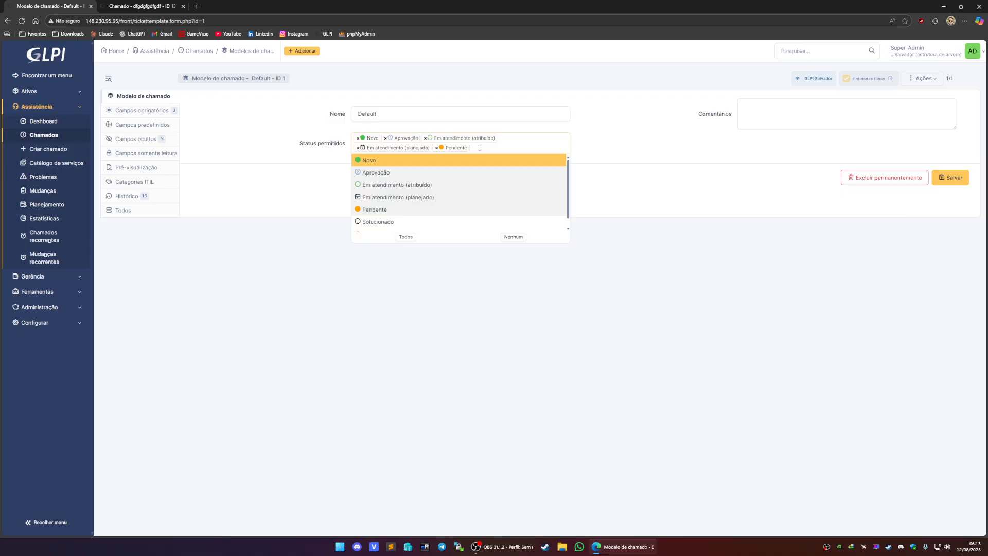
{"action": "left_click", "coordinate": [639, 145]}
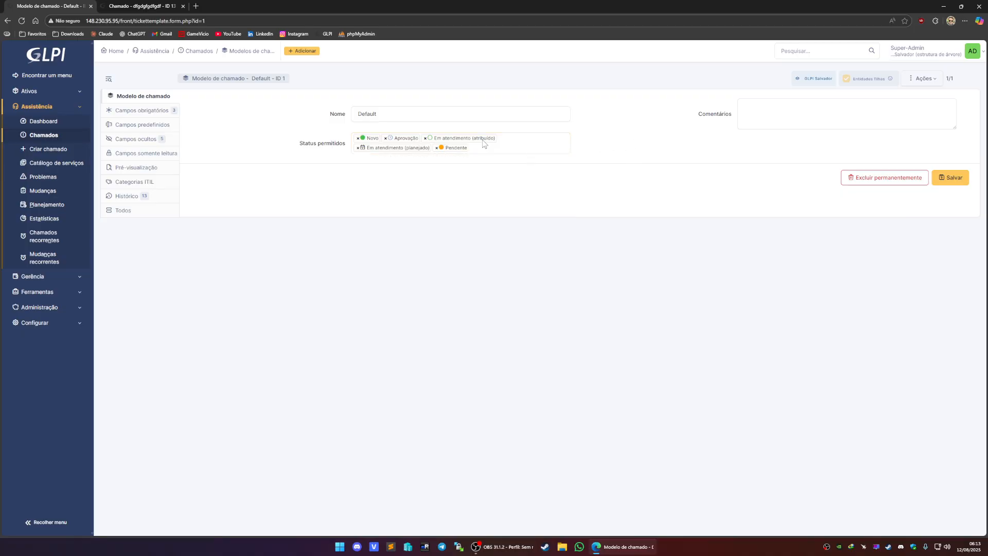
{"action": "left_click", "coordinate": [425, 139]}
{"action": "left_click", "coordinate": [638, 147]}
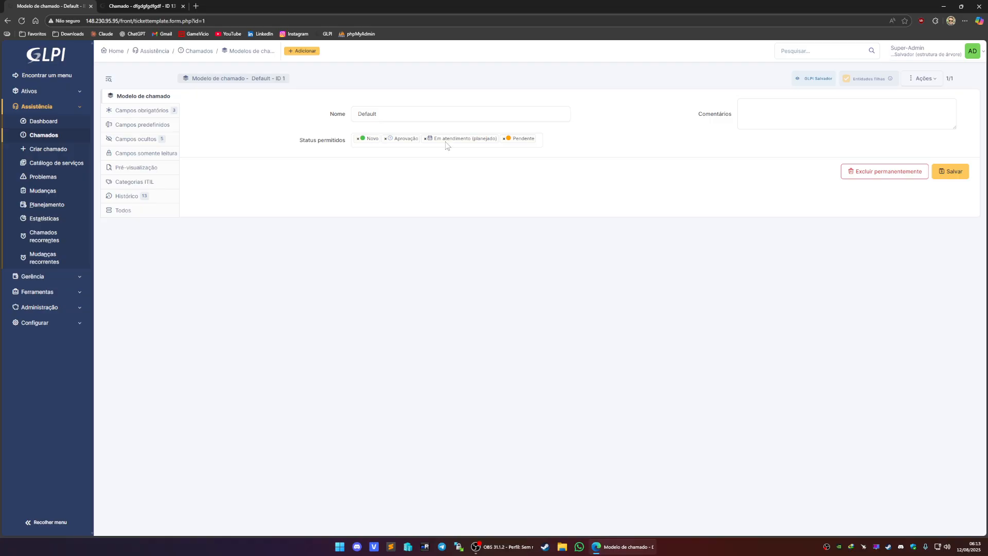
{"action": "left_click", "coordinate": [426, 139]}
{"action": "left_click", "coordinate": [507, 174]}
{"action": "left_click", "coordinate": [386, 139]}
{"action": "left_click", "coordinate": [519, 157]}
- Save the Default template's allowed statuses, confirming the prompt
{"action": "left_click", "coordinate": [159, 6]}
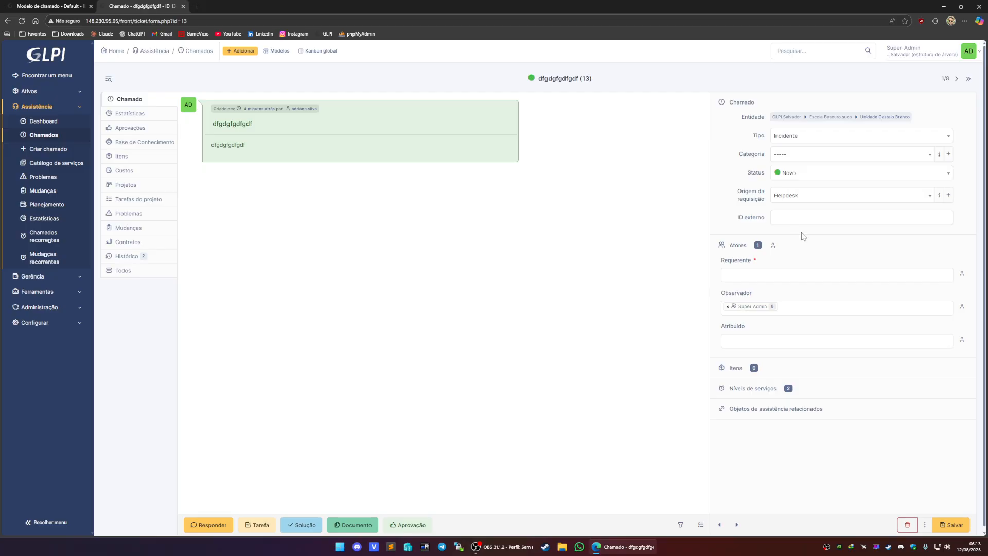
{"action": "left_click", "coordinate": [828, 178]}
{"action": "left_click", "coordinate": [53, 5]}
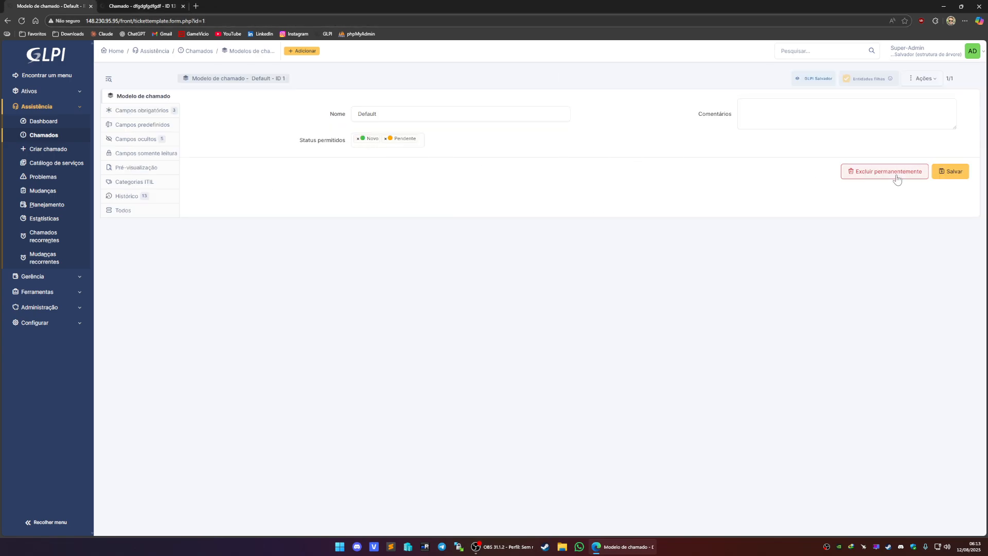
{"action": "left_click", "coordinate": [948, 174]}
{"action": "left_click", "coordinate": [521, 70]}
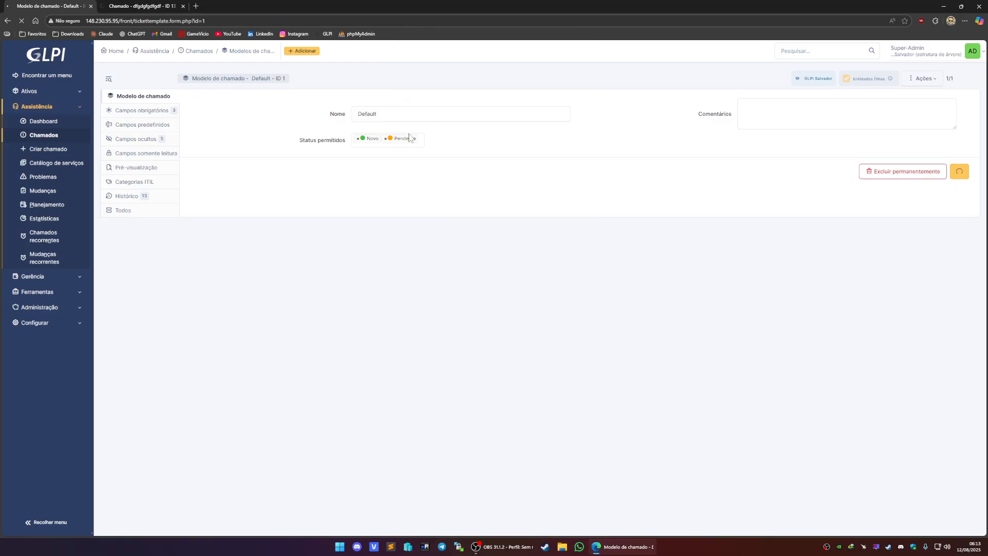
- Reload ticket dfgdgfgdfgdf and review which status options it now offers
{"action": "left_click", "coordinate": [142, 6]}
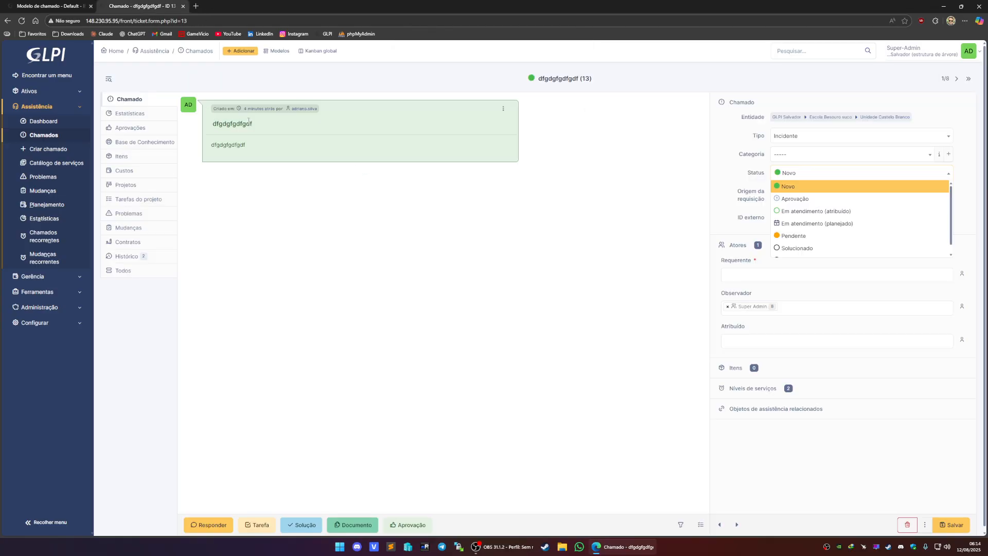
{"action": "left_click", "coordinate": [199, 21]}
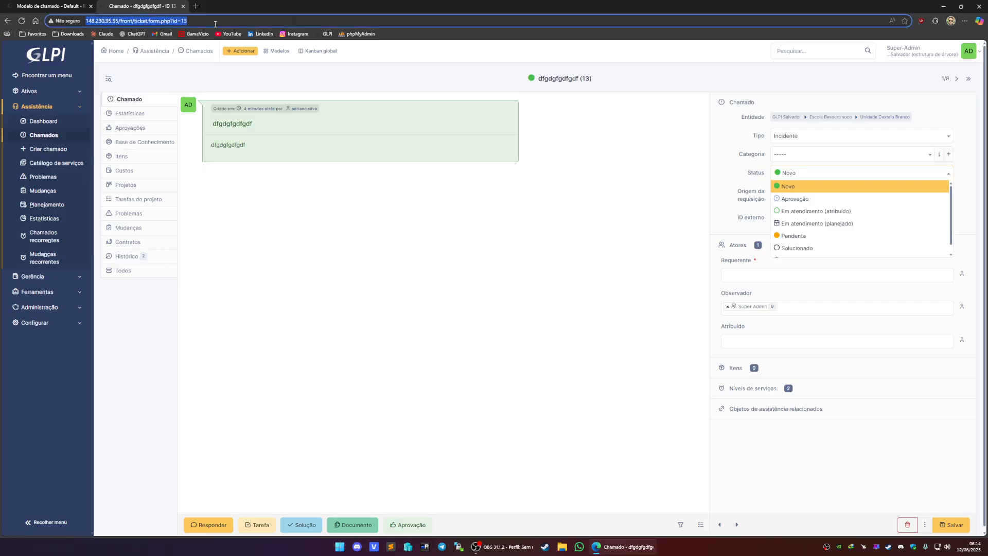
{"action": "key", "text": "Return"}
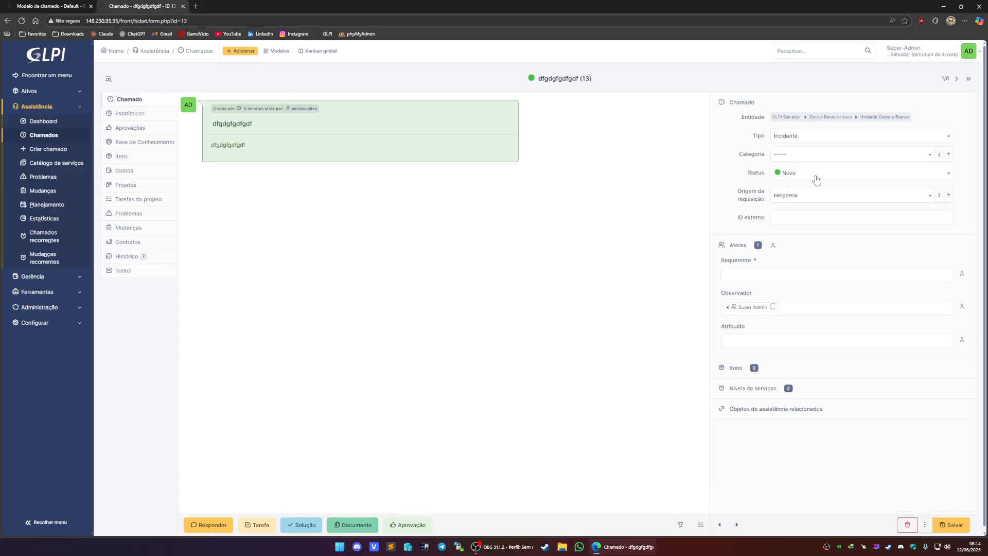
{"action": "left_click", "coordinate": [815, 176]}
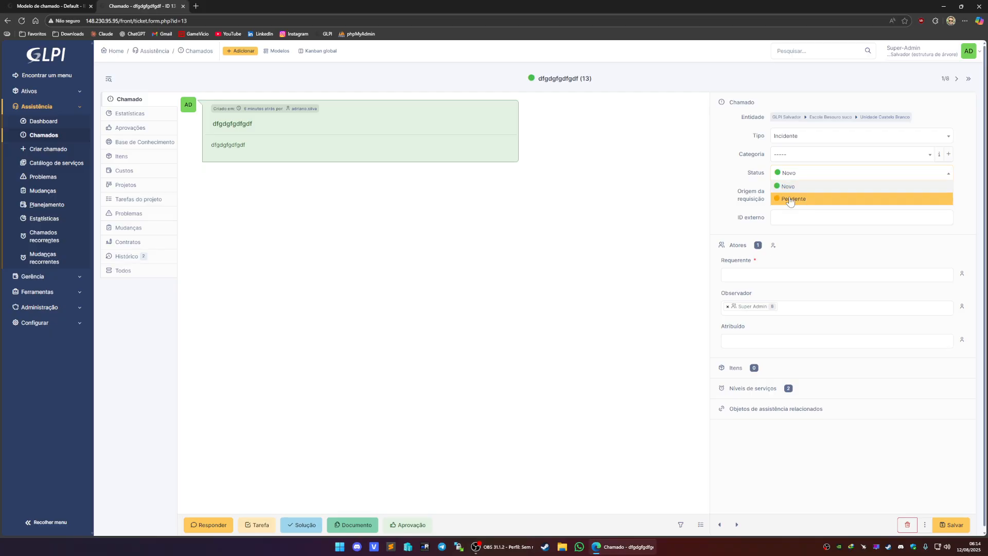
{"action": "left_click", "coordinate": [667, 227]}
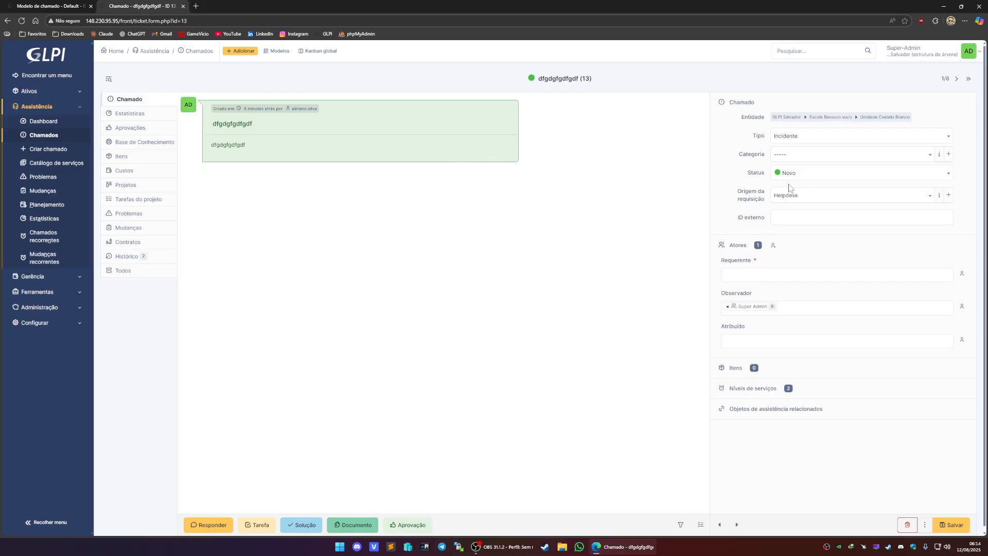
- Remove Novo from the template's allowed statuses, leaving only Pendente, and save, confirming the prompt
{"action": "left_click", "coordinate": [35, 6]}
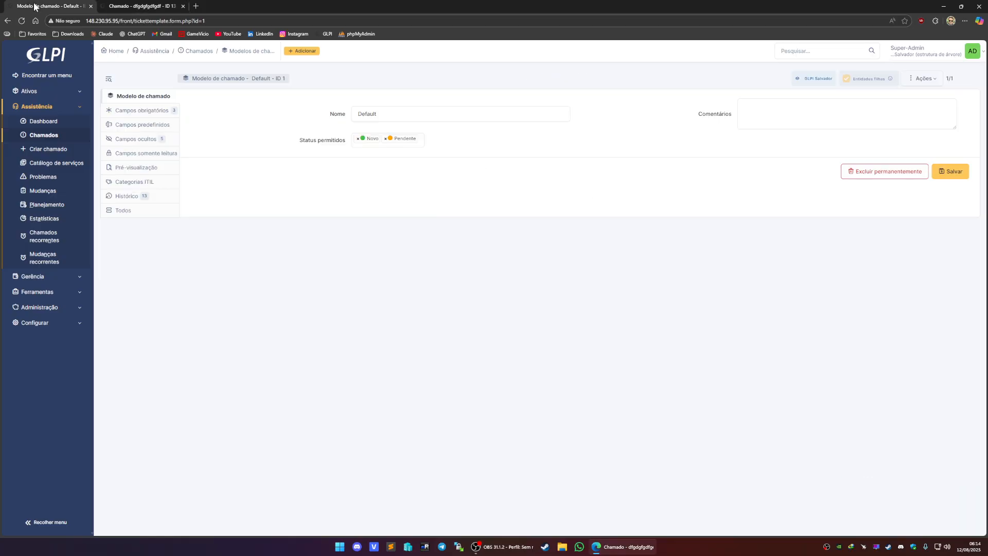
{"action": "left_click", "coordinate": [358, 139]}
{"action": "left_click", "coordinate": [945, 171]}
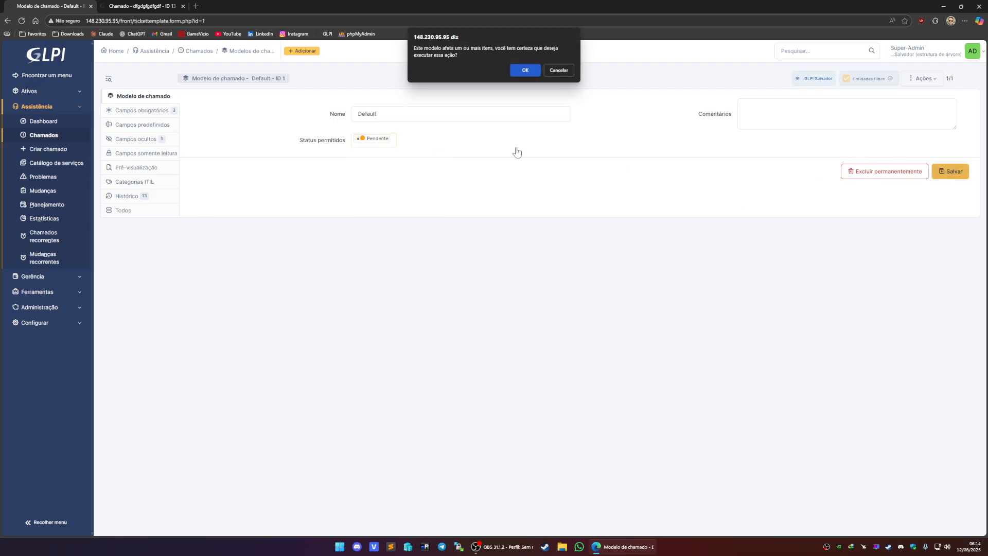
{"action": "left_click", "coordinate": [534, 75]}
- Start a new ticket titled fhghfg with the description fhghfghgfhfg
{"action": "left_click", "coordinate": [142, 6]}
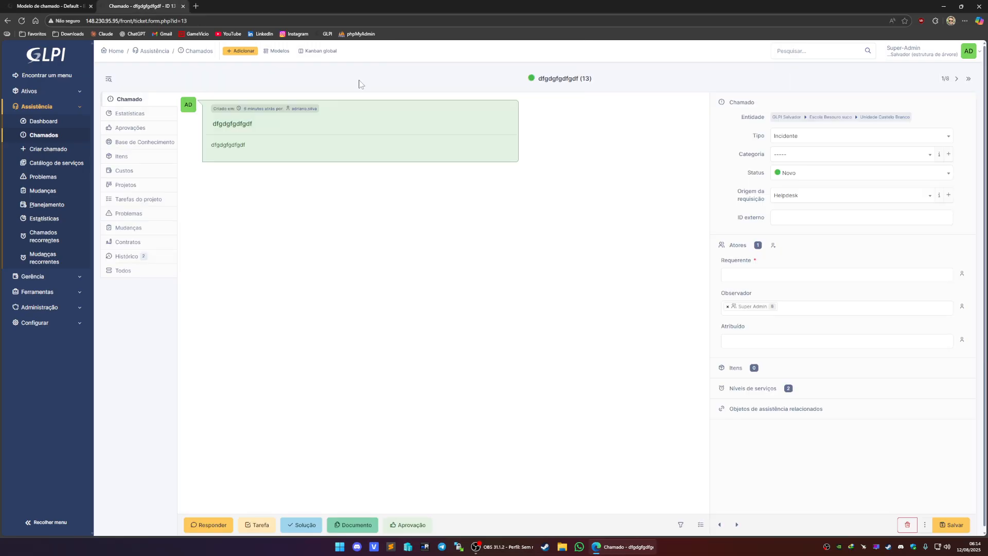
{"action": "left_click", "coordinate": [238, 50]}
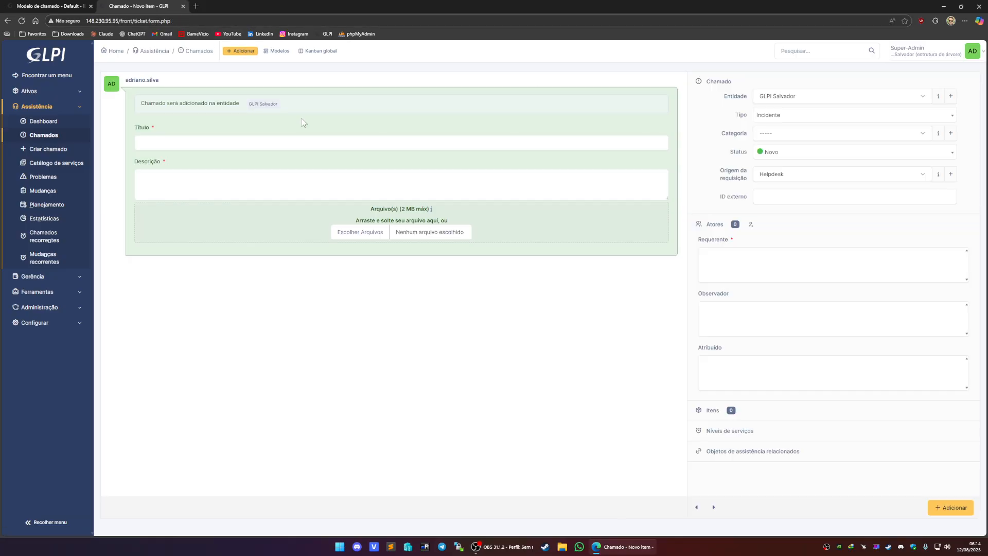
{"action": "type", "text": "fhghfg"}
{"action": "left_click", "coordinate": [190, 214]}
{"action": "type", "text": "fhghfghgfhfg"}
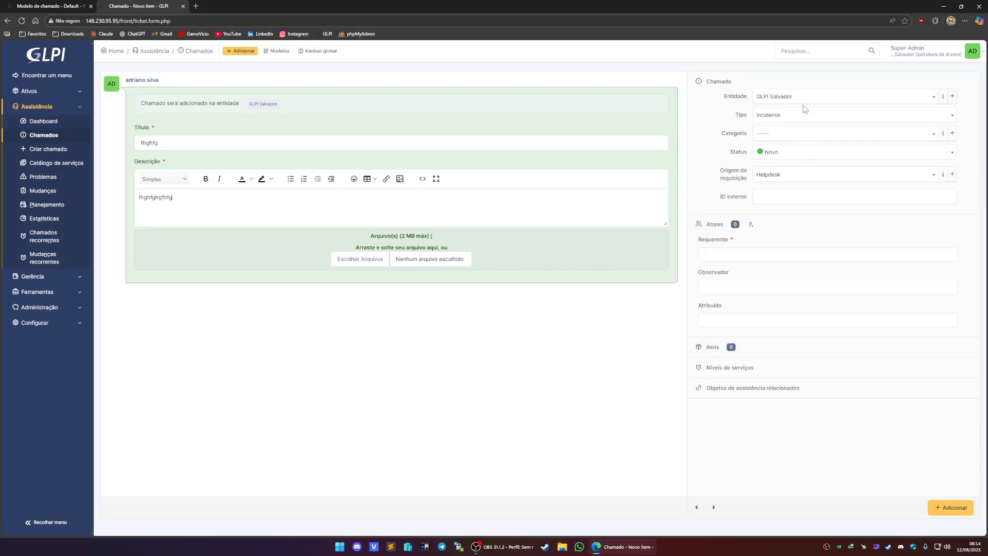
- Set the ticket's entity to GLPI Salvador > Escola Besouro suco > Unidade Castelo Branco and check the status options
{"action": "left_click", "coordinate": [806, 99]}
{"action": "left_click", "coordinate": [822, 134]}
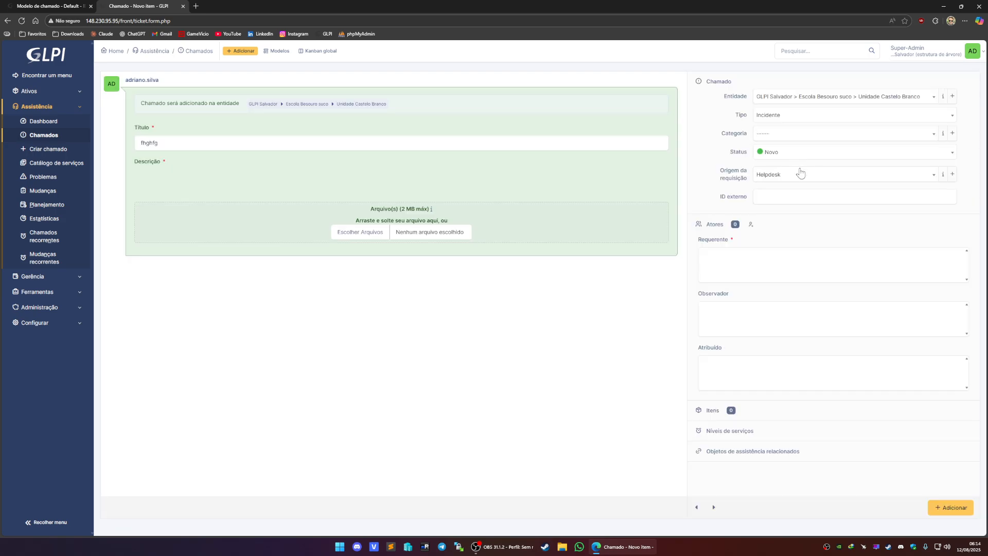
{"action": "left_click", "coordinate": [830, 154]}
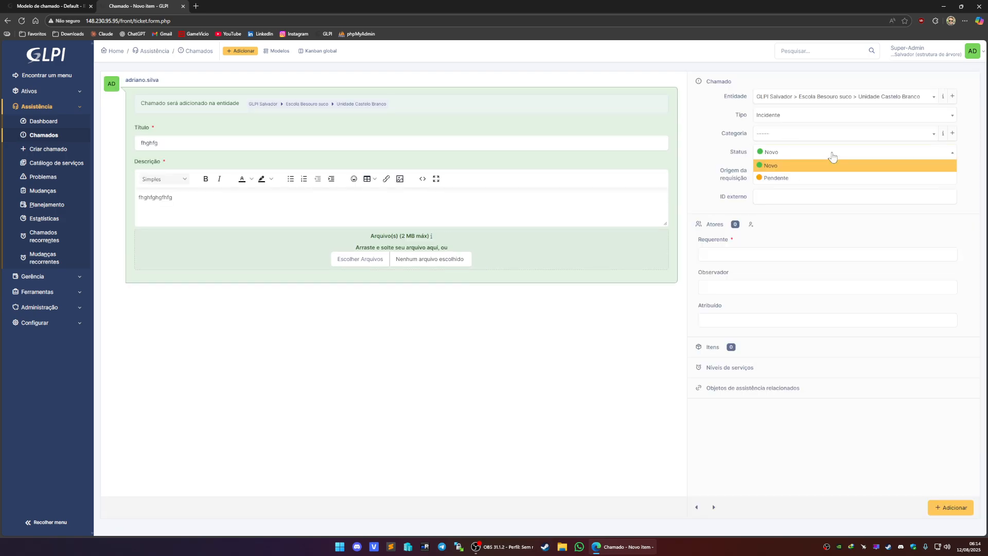
{"action": "left_click", "coordinate": [804, 161]}
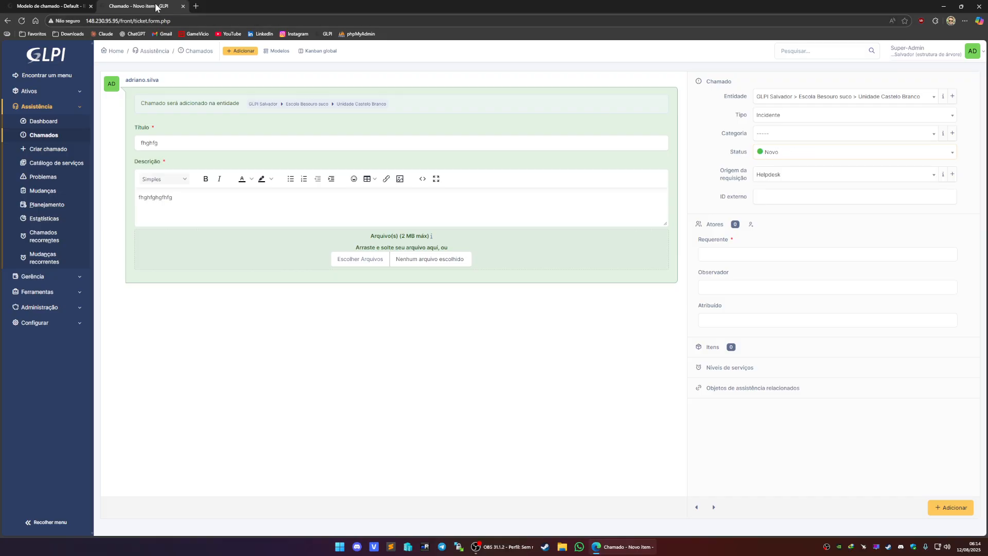
{"action": "left_click", "coordinate": [32, 7]}
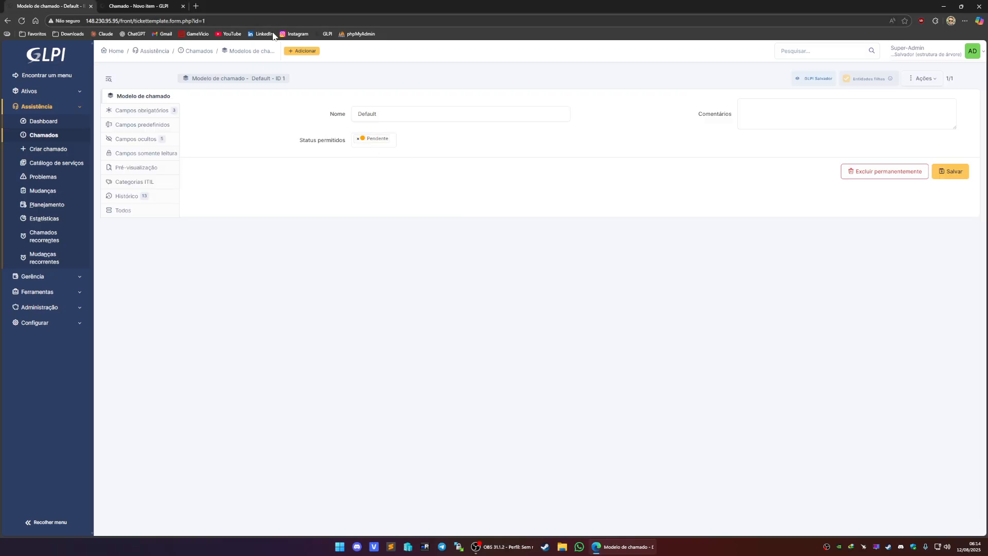
{"action": "left_click", "coordinate": [154, 6]}
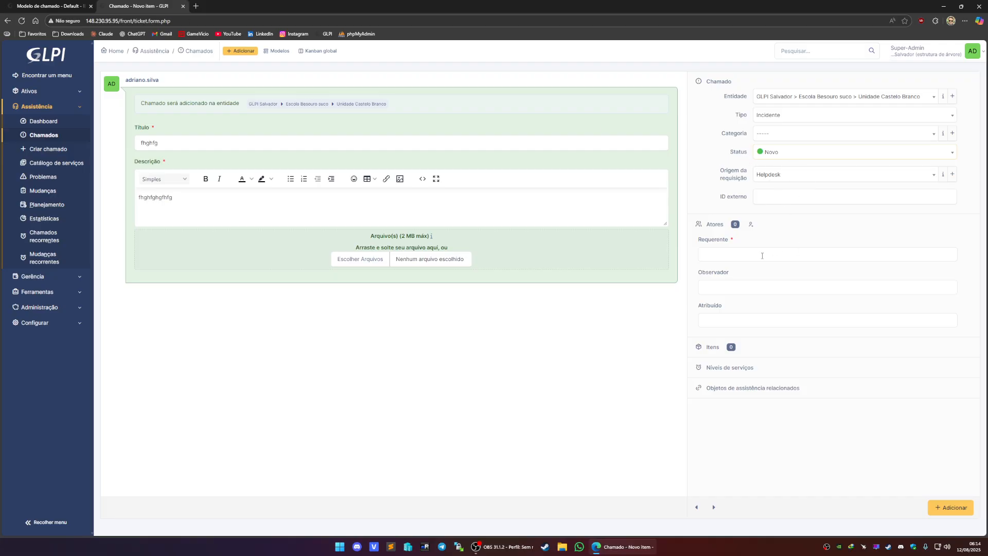
- Set the category to Desktops\Notebooks > Instalação, add yourself as requester, and create the ticket
{"action": "left_click", "coordinate": [794, 132]}
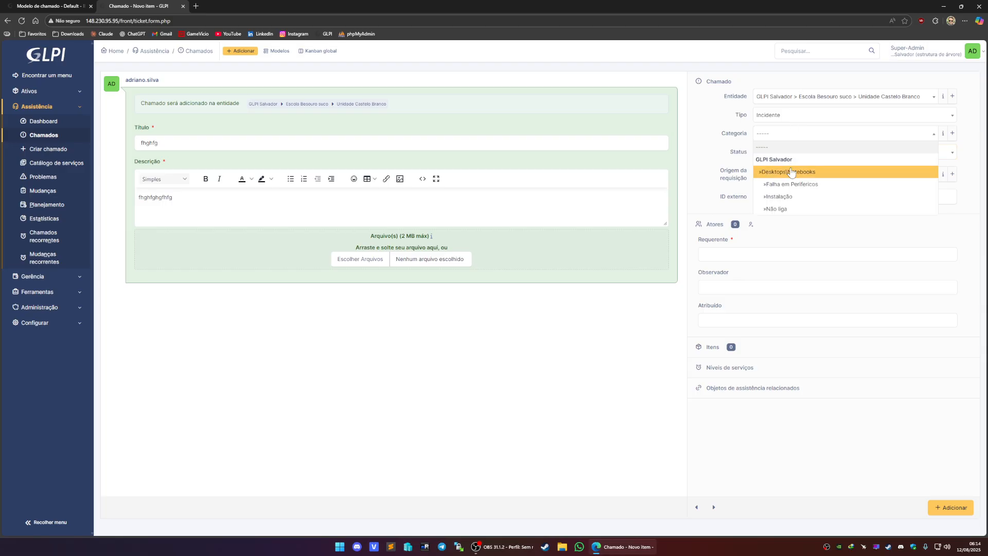
{"action": "left_click", "coordinate": [788, 194]}
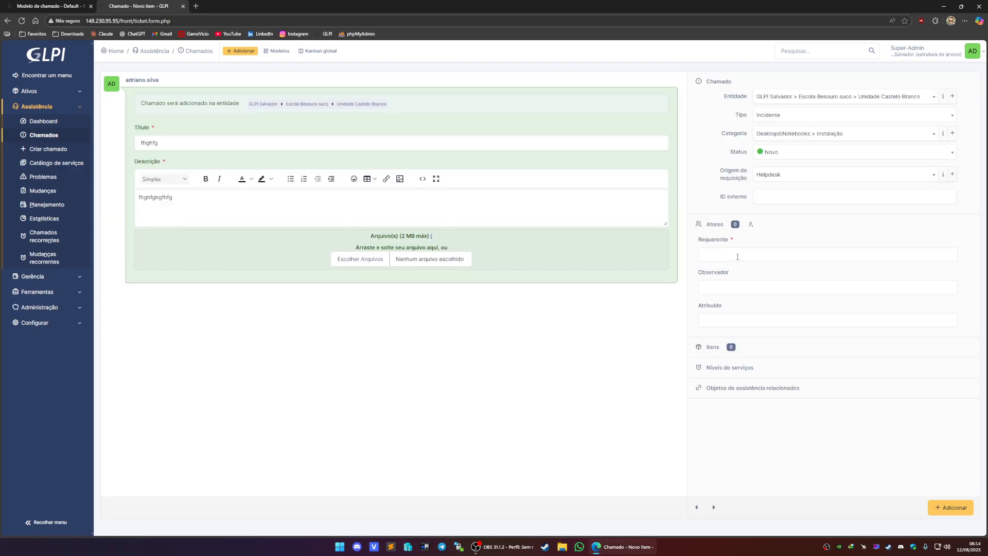
{"action": "left_click", "coordinate": [736, 255]}
{"action": "type", "text": "adr"}
{"action": "left_click", "coordinate": [726, 268]}
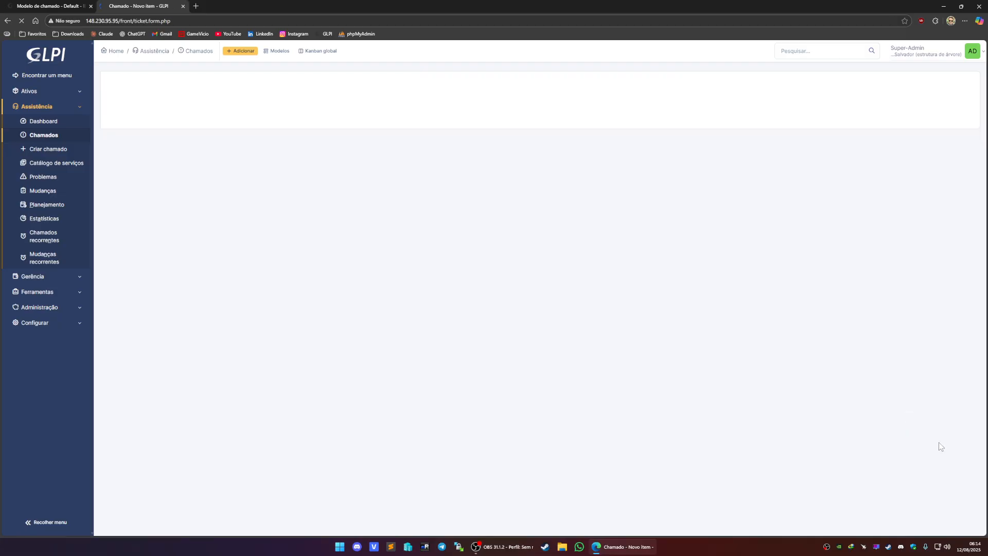
{"action": "left_click", "coordinate": [959, 507]}
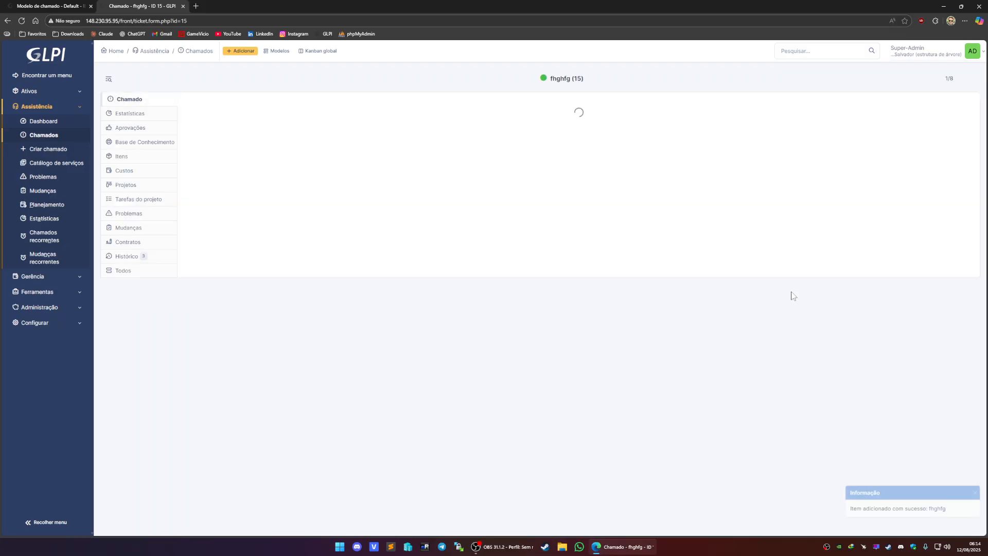
- Check the new ticket's status options, save the Default template again confirming the prompt, and reload the ticket
{"action": "left_click", "coordinate": [828, 178]}
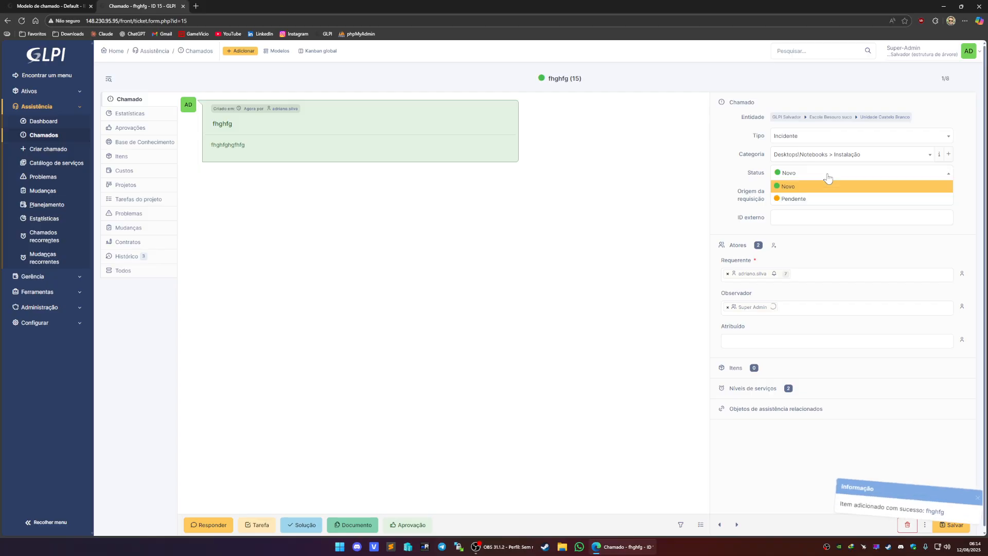
{"action": "left_click", "coordinate": [537, 202]}
{"action": "key", "text": "ctrl+shift+Tab"}
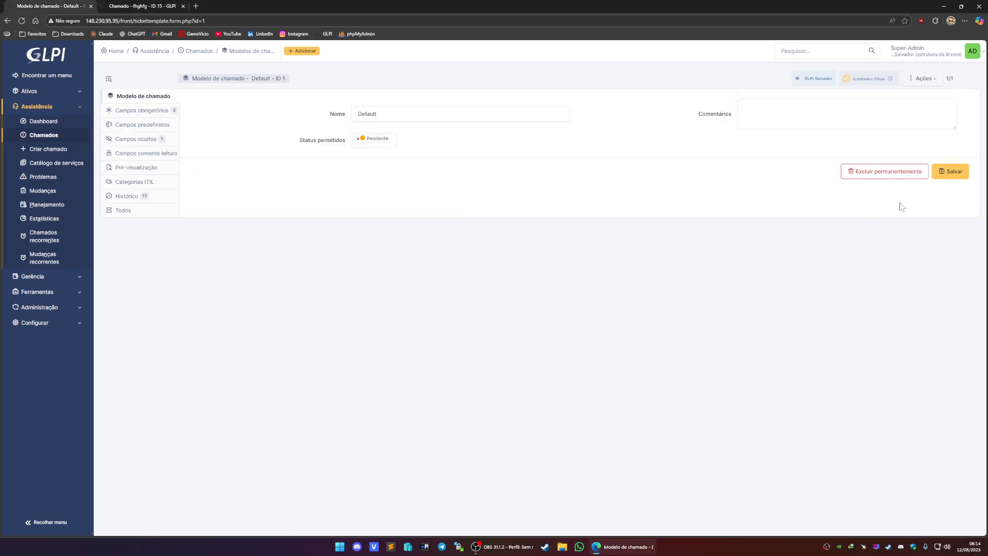
{"action": "left_click", "coordinate": [951, 173]}
{"action": "left_click", "coordinate": [524, 70]}
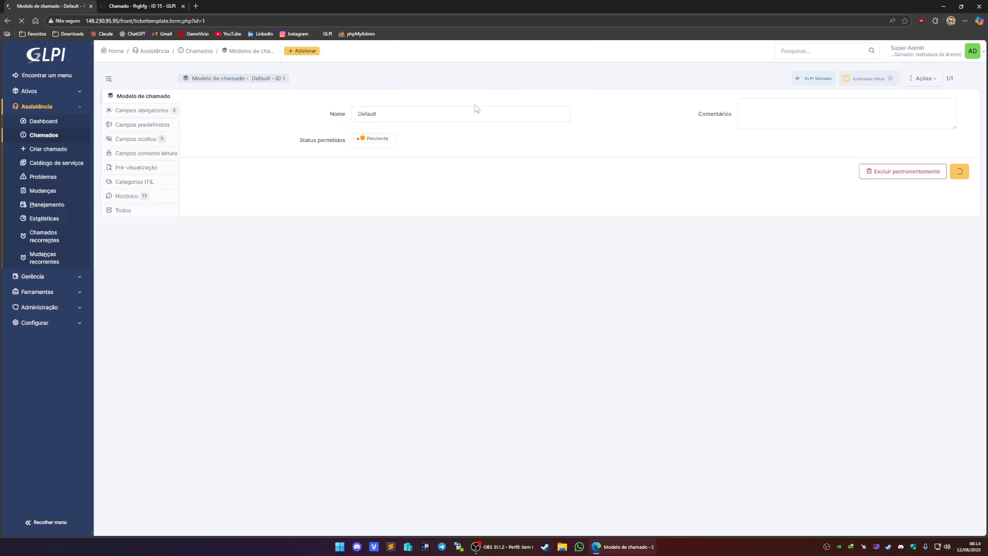
{"action": "left_click", "coordinate": [109, 6]}
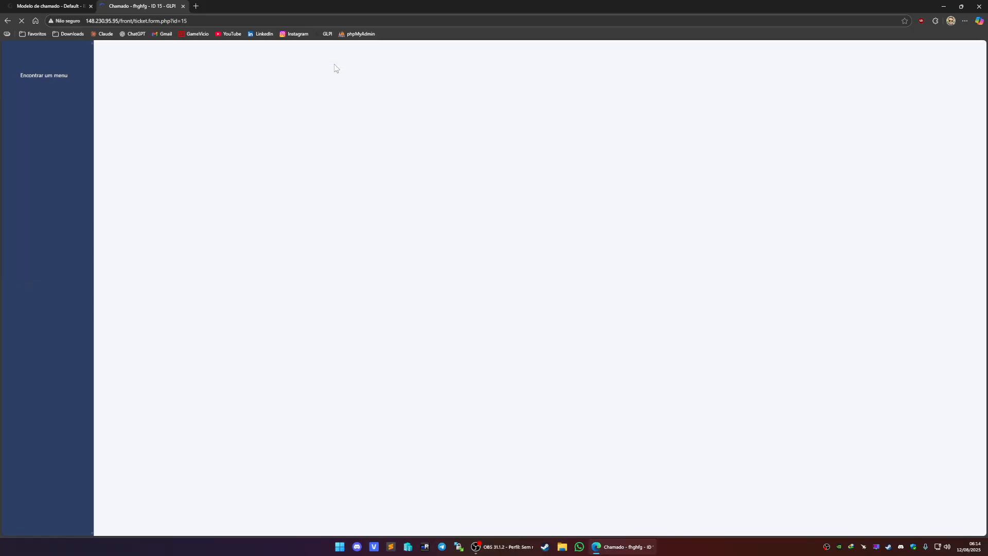
{"action": "left_click", "coordinate": [238, 54]}
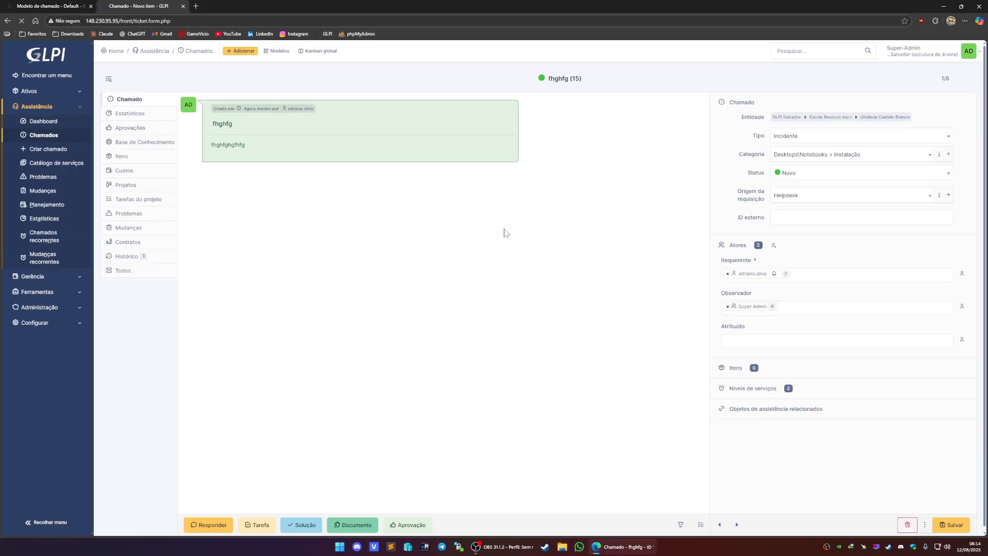
- Add Novo to the Default template's allowed statuses alongside Pendente and save the template, confirming the prompt
{"action": "left_click", "coordinate": [790, 152]}
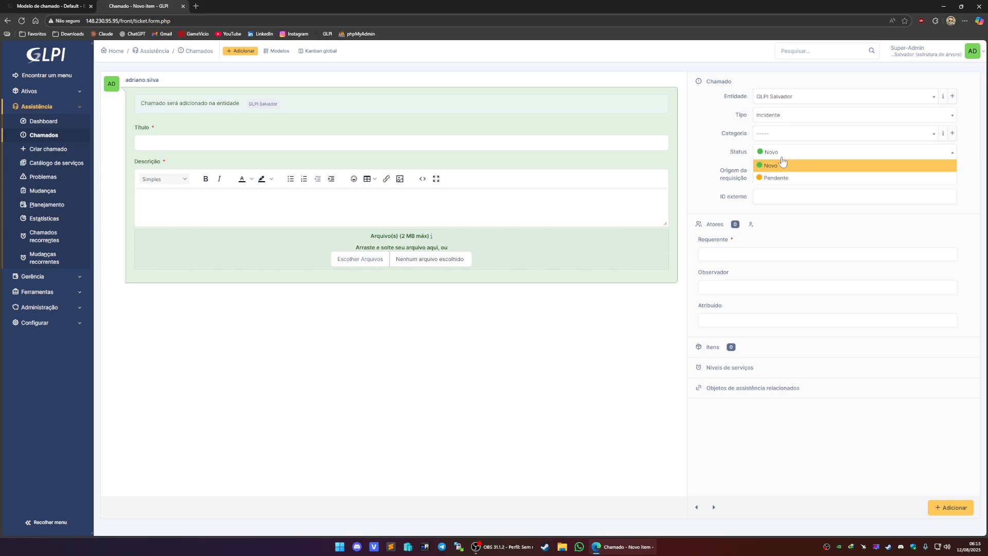
{"action": "left_click", "coordinate": [52, 6]}
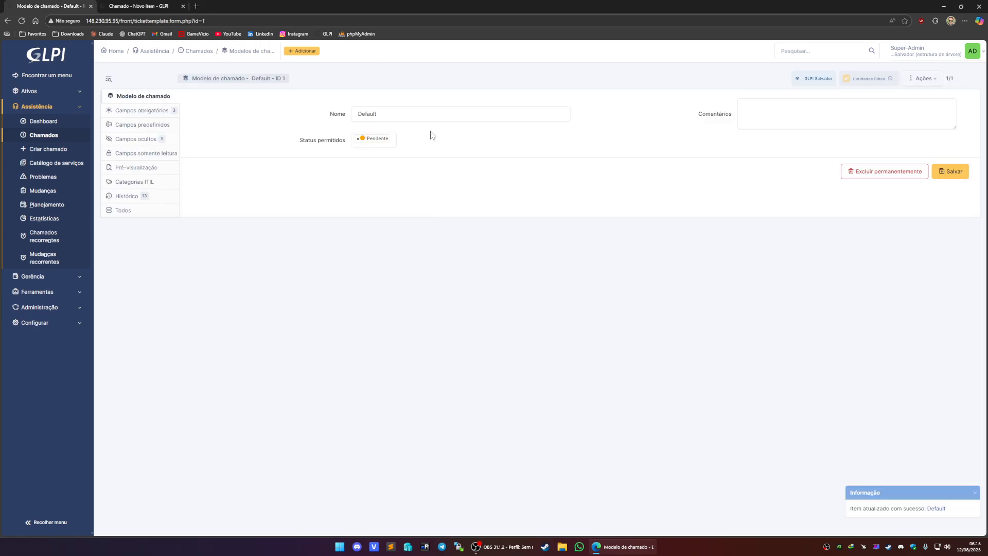
{"action": "left_click", "coordinate": [391, 140]}
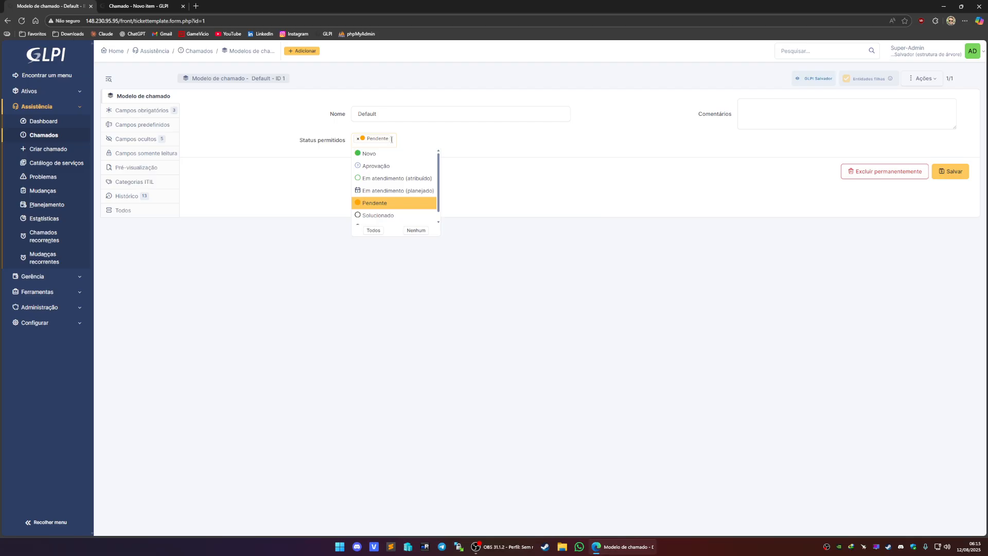
{"action": "left_click", "coordinate": [376, 152]}
{"action": "left_click", "coordinate": [938, 175]}
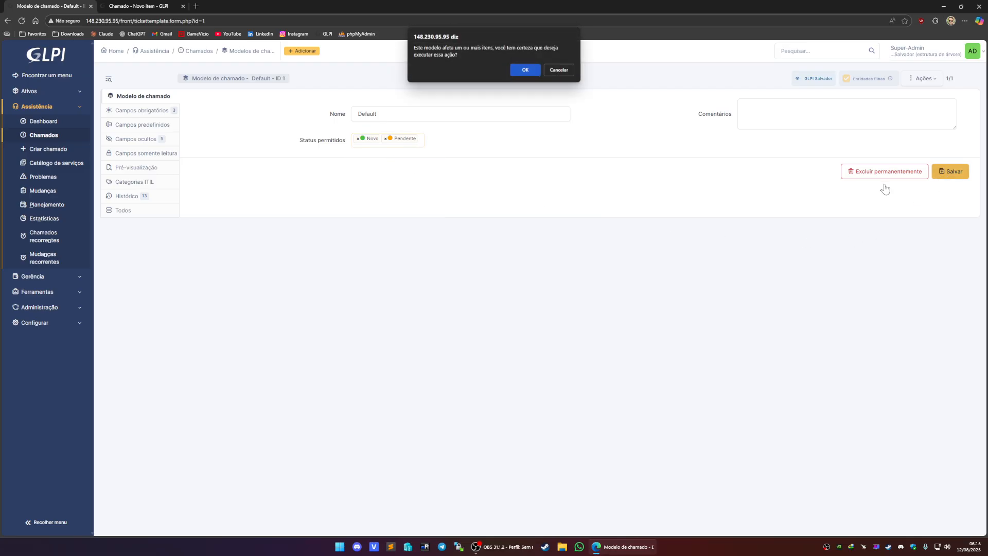
{"action": "left_click", "coordinate": [530, 68]}
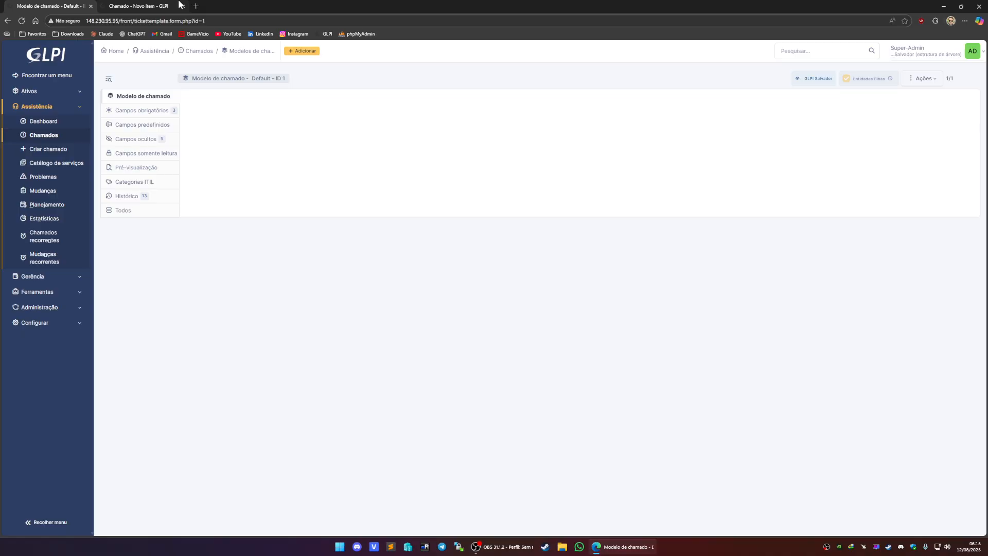
- Switch to the new ticket form to check its status field, then return to the template
{"action": "left_click", "coordinate": [138, 7]}
{"action": "left_click", "coordinate": [578, 332]}
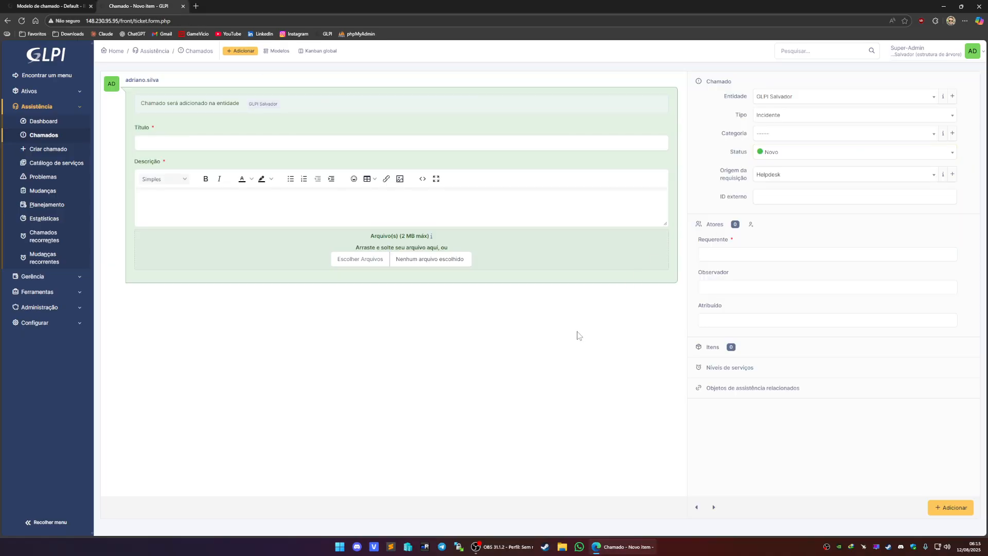
{"action": "left_click", "coordinate": [97, 5]}
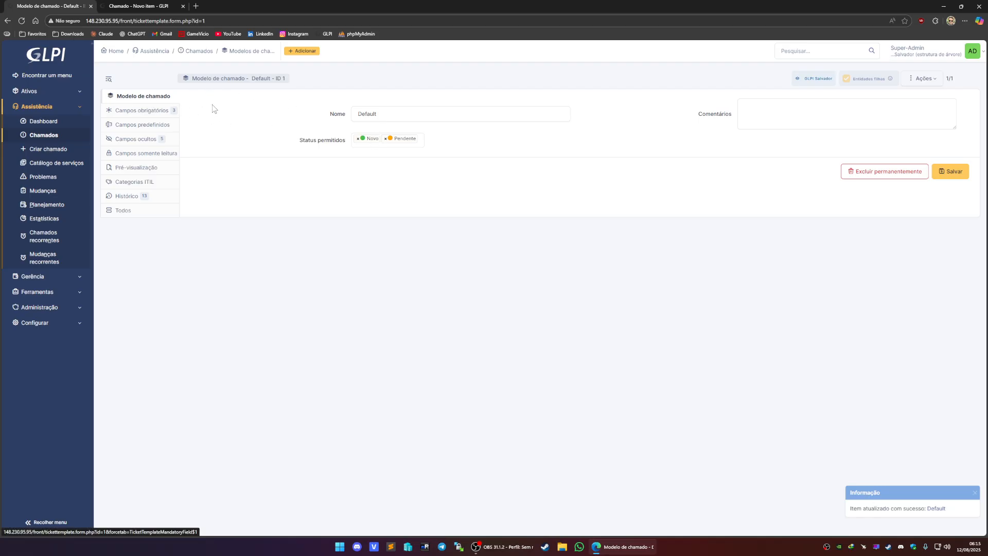
- Review the template's mandatory, hidden and read-only field lists
{"action": "left_click", "coordinate": [386, 114]}
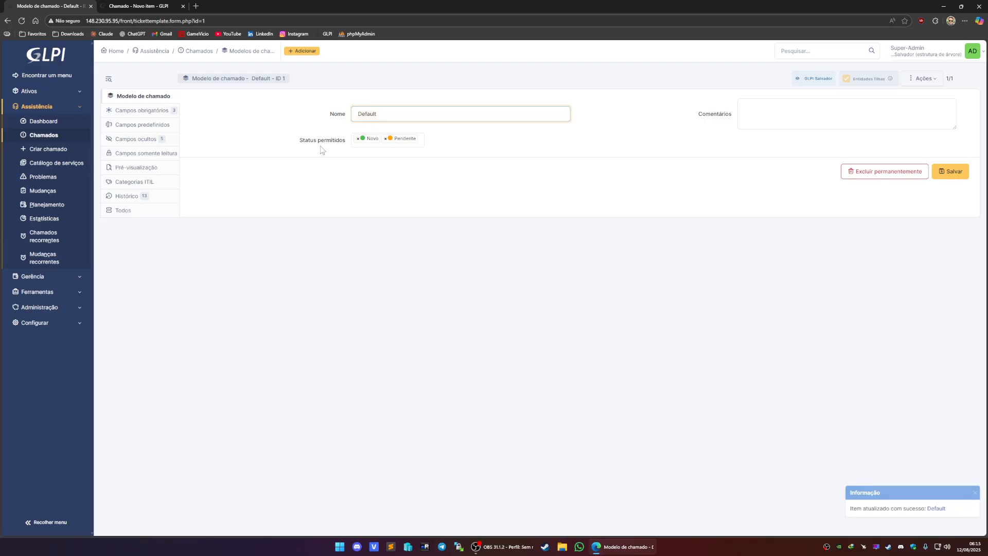
{"action": "left_click", "coordinate": [130, 111]}
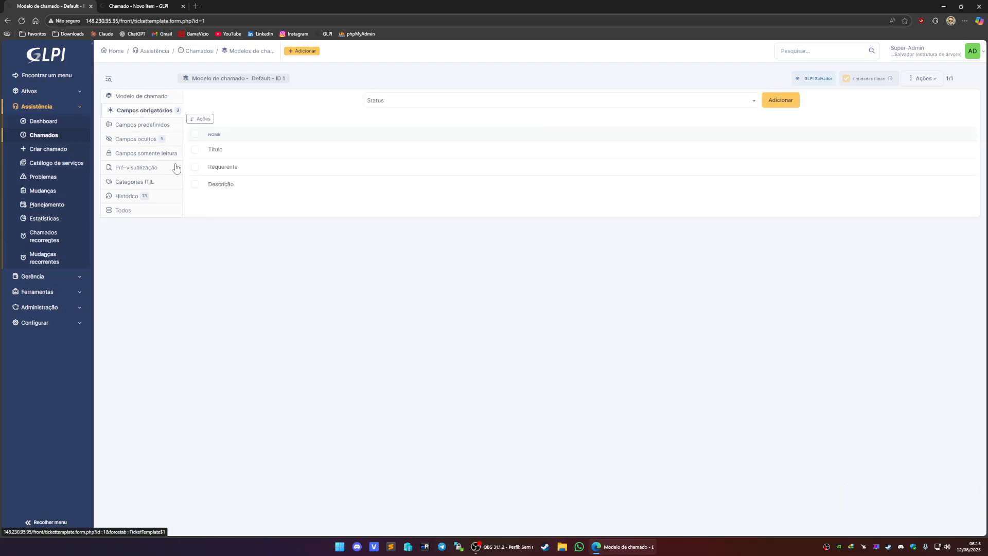
{"action": "left_click", "coordinate": [135, 139]}
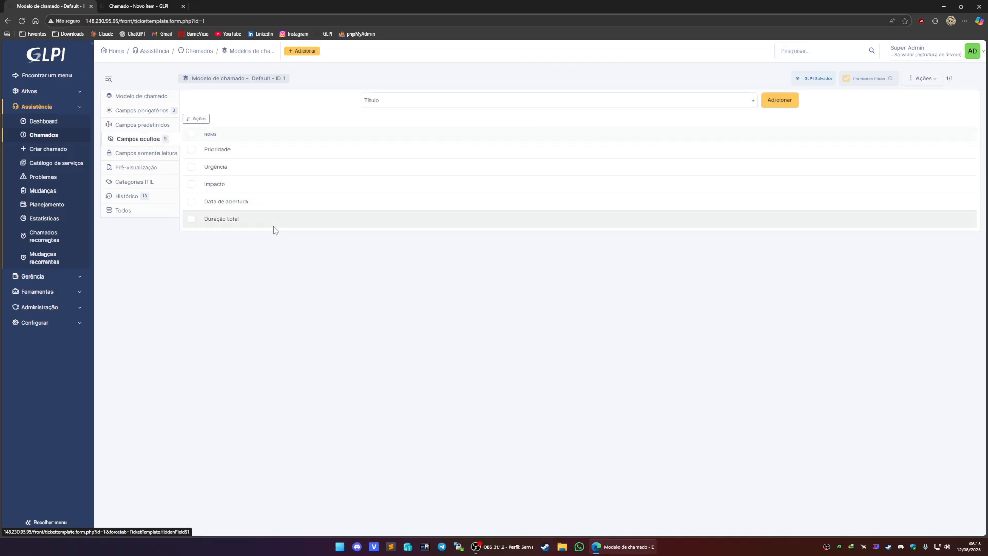
{"action": "left_click", "coordinate": [148, 155]}
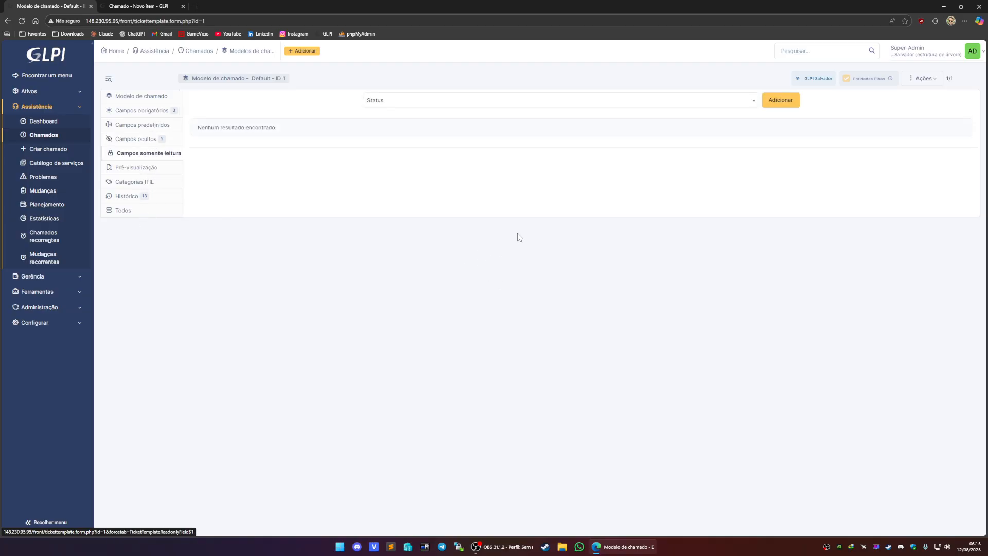
- Browse the fields available to add as read-only in the Default template
{"action": "left_click", "coordinate": [416, 106]}
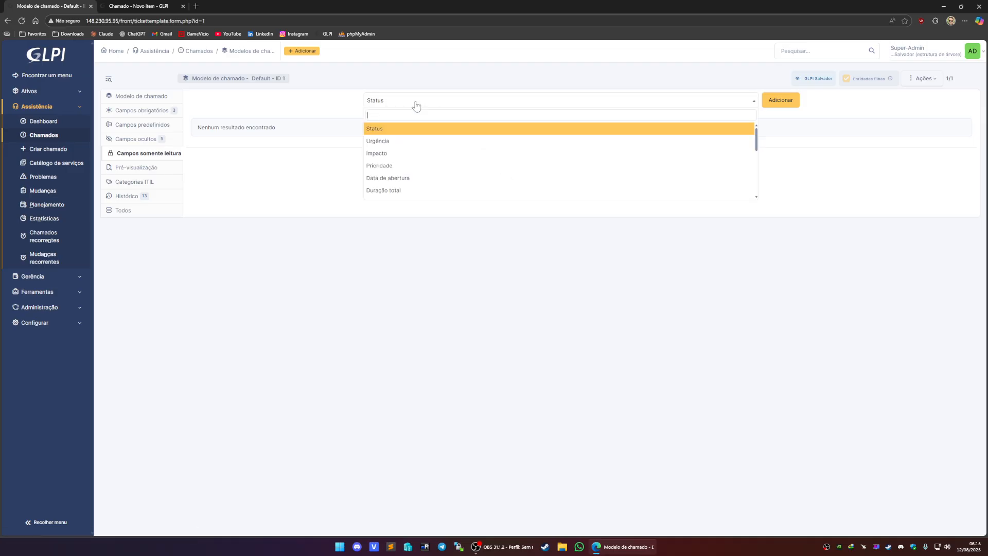
{"action": "scroll", "coordinate": [424, 147], "scroll_direction": "down", "scroll_amount": 3}
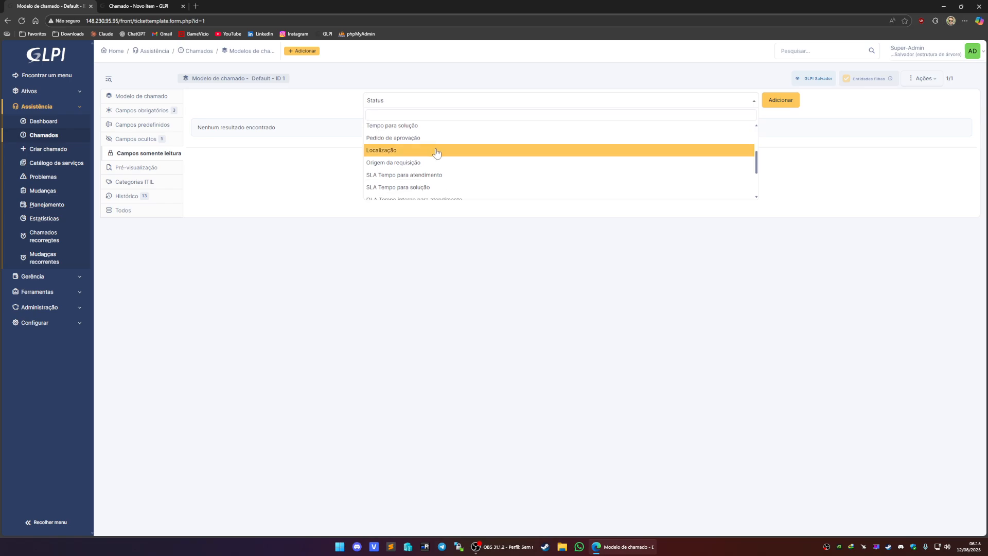
{"action": "scroll", "coordinate": [436, 152], "scroll_direction": "down", "scroll_amount": 3}
{"action": "scroll", "coordinate": [437, 157], "scroll_direction": "up", "scroll_amount": 3}
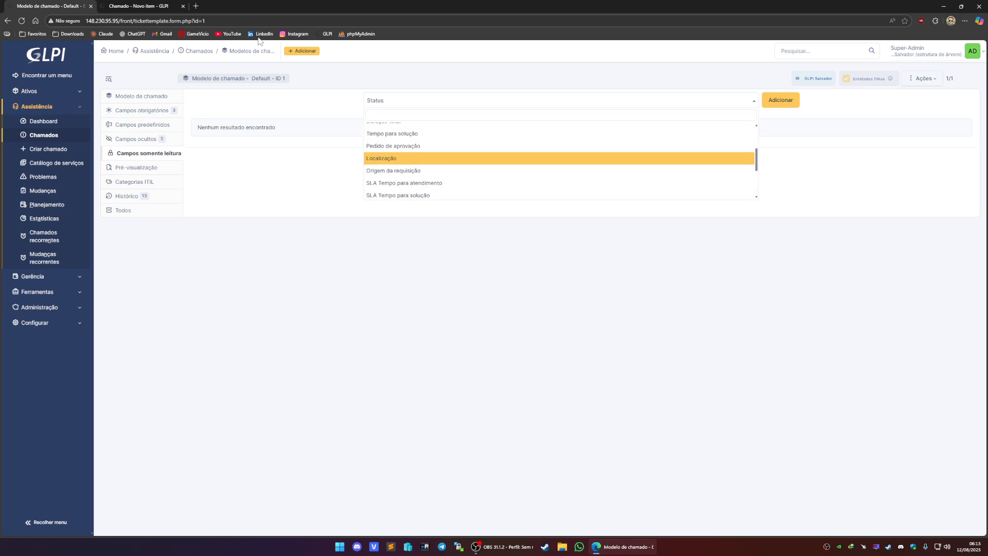